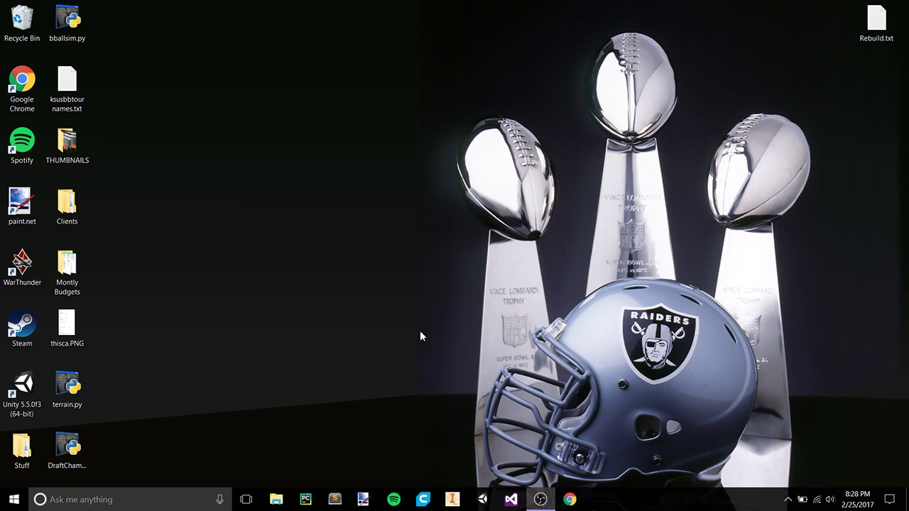
Open Google Images in Chrome and search for "darth vaders light saber".
{"action": "left_click", "coordinate": [570, 500]}
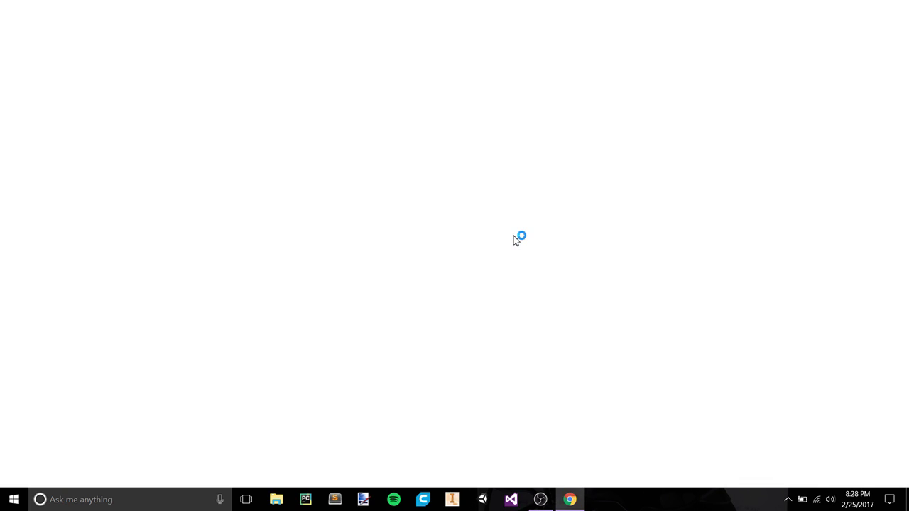
{"action": "type", "text": "images.google.com"}
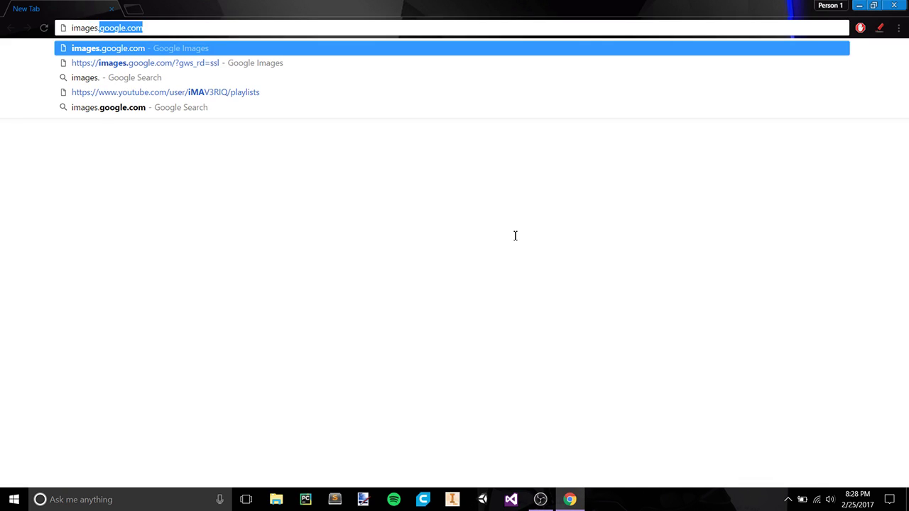
{"action": "key", "text": "Return"}
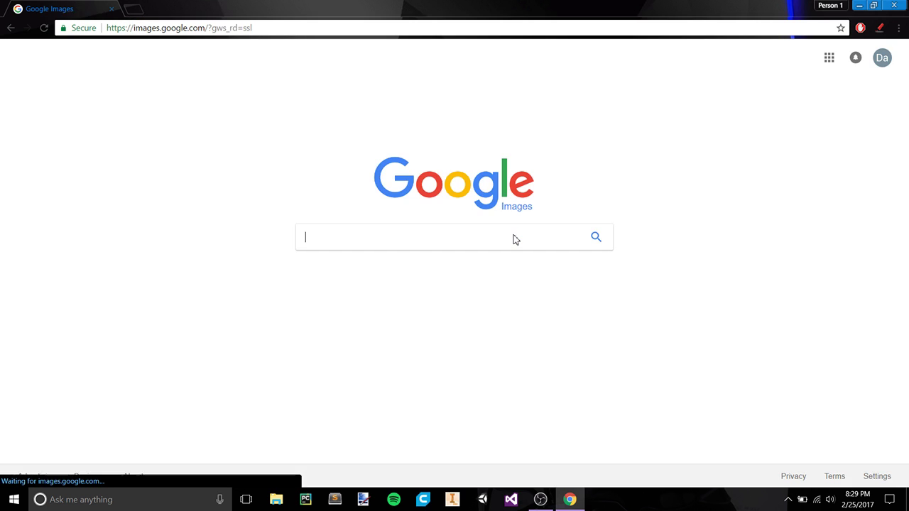
{"action": "type", "text": "darth vaders"}
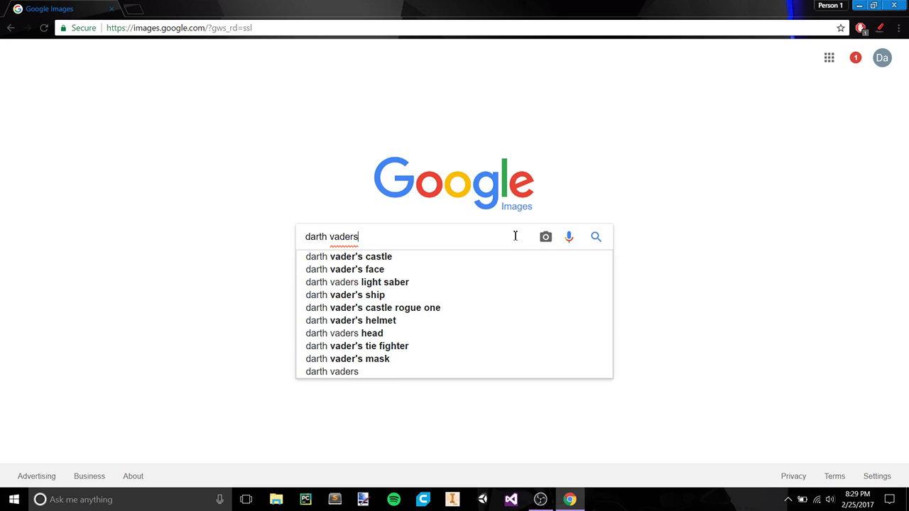
{"action": "key", "text": "Down"}
{"action": "key", "text": "Down"}
{"action": "key", "text": "Down"}
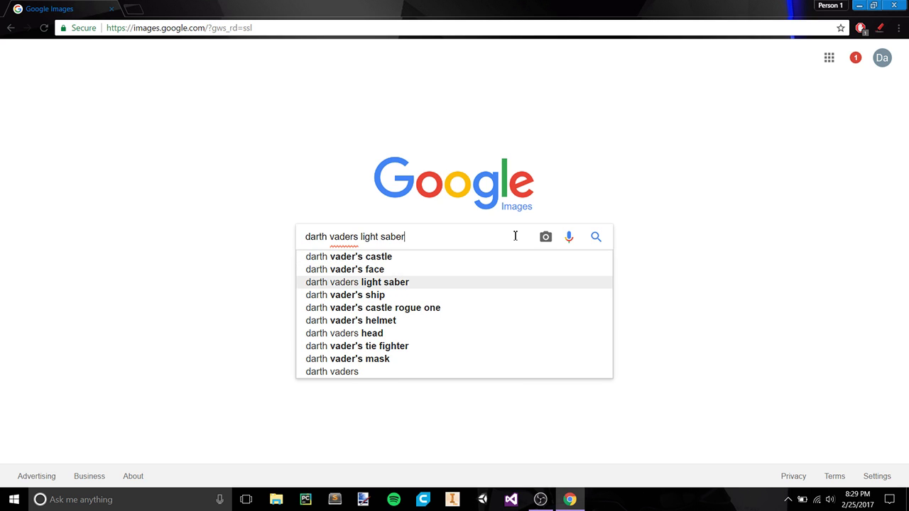
{"action": "key", "text": "Return"}
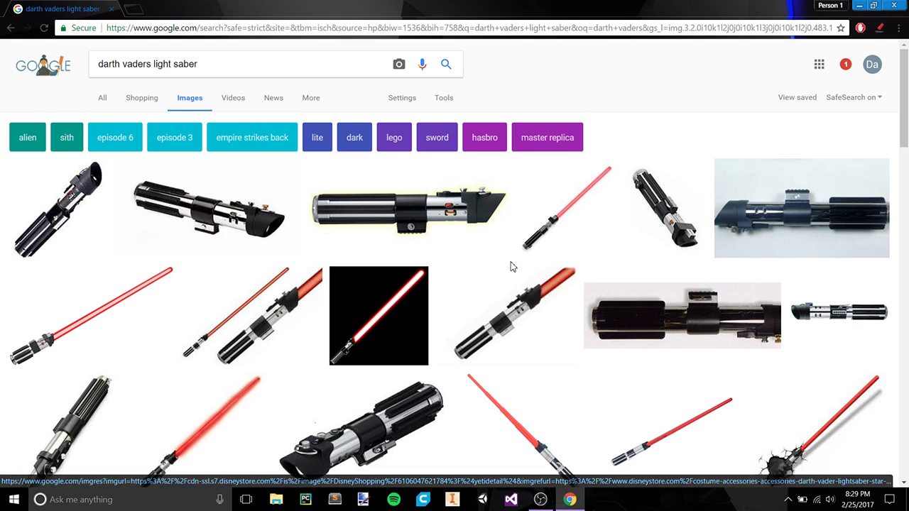
Preview several lightsaber hilt images from the first result rows to compare their shapes and details.
{"action": "left_click", "coordinate": [500, 323]}
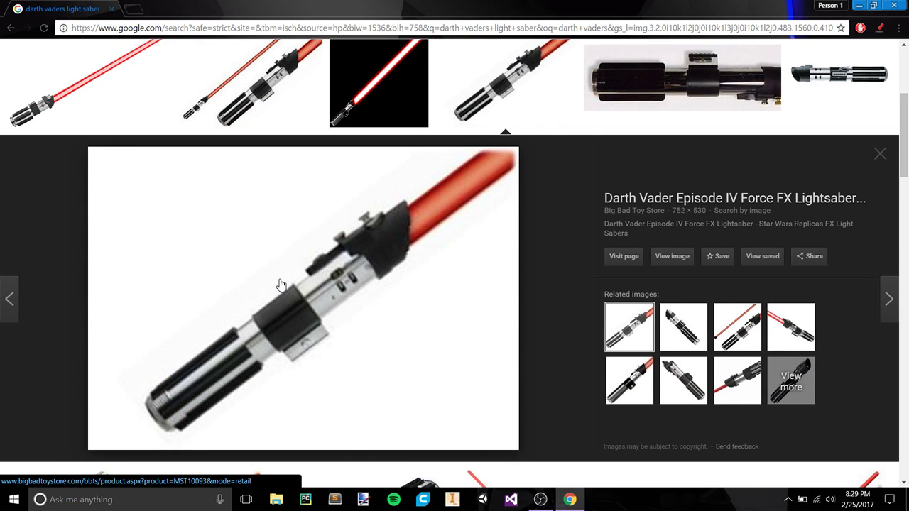
{"action": "scroll", "coordinate": [280, 286], "scroll_direction": "up", "scroll_amount": 3}
{"action": "left_click", "coordinate": [391, 246]}
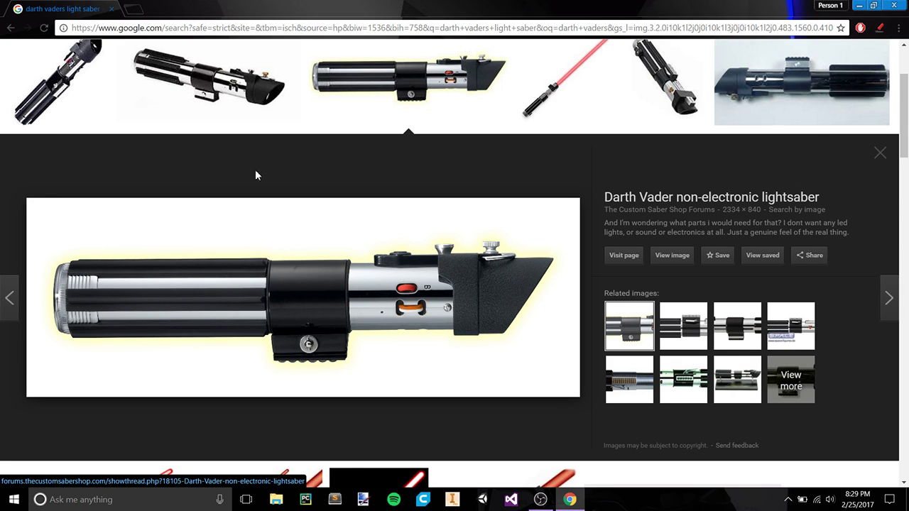
{"action": "left_click", "coordinate": [250, 112]}
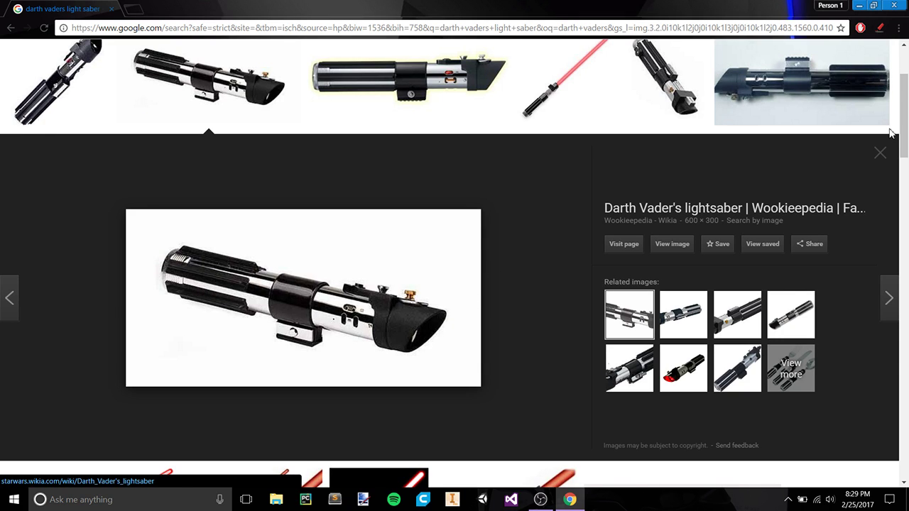
{"action": "left_click", "coordinate": [839, 98]}
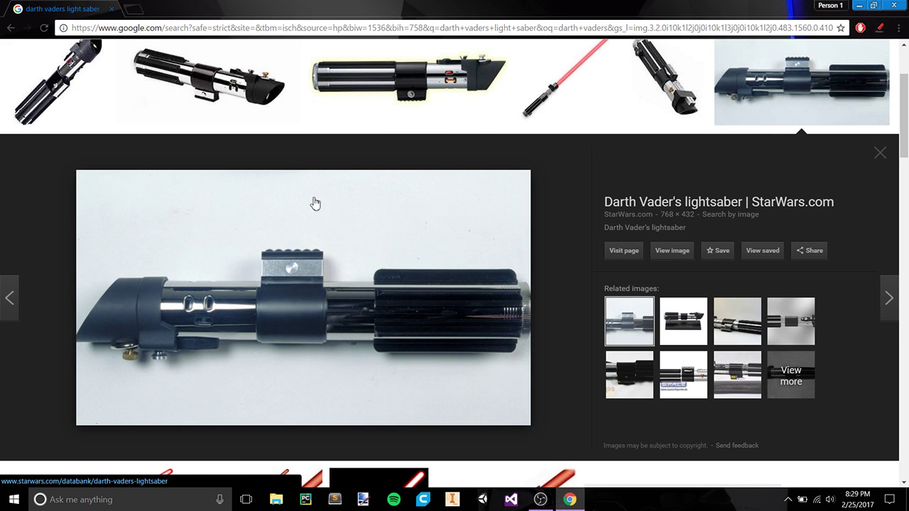
Look further through the image results and preview the CGTrader Darth Vader lightsaber 3D model.
{"action": "scroll", "coordinate": [258, 179], "scroll_direction": "down", "scroll_amount": 3}
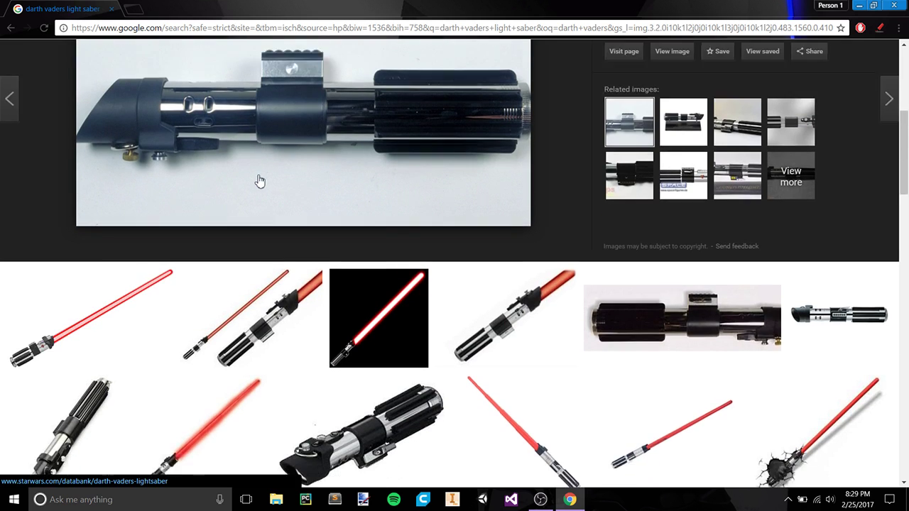
{"action": "scroll", "coordinate": [259, 179], "scroll_direction": "down", "scroll_amount": 2}
{"action": "scroll", "coordinate": [260, 180], "scroll_direction": "down", "scroll_amount": 1}
{"action": "scroll", "coordinate": [260, 180], "scroll_direction": "down", "scroll_amount": 1}
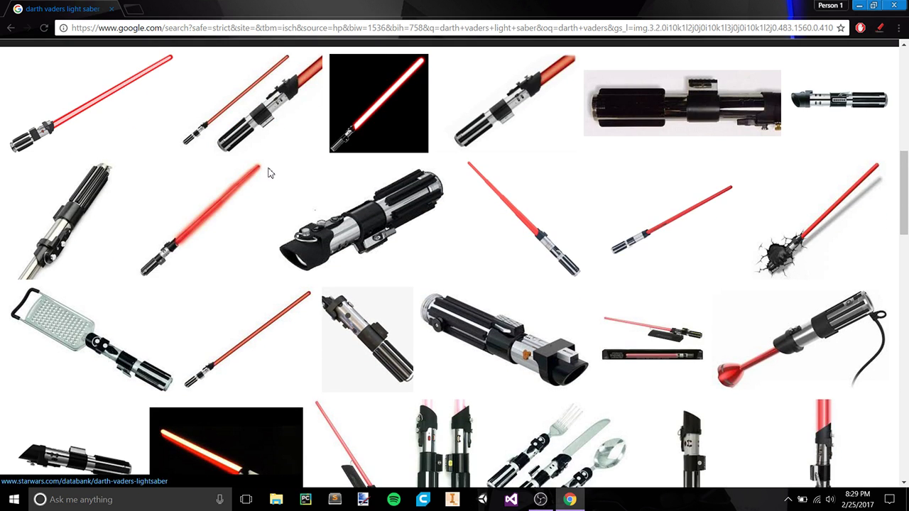
{"action": "scroll", "coordinate": [276, 171], "scroll_direction": "down", "scroll_amount": 2}
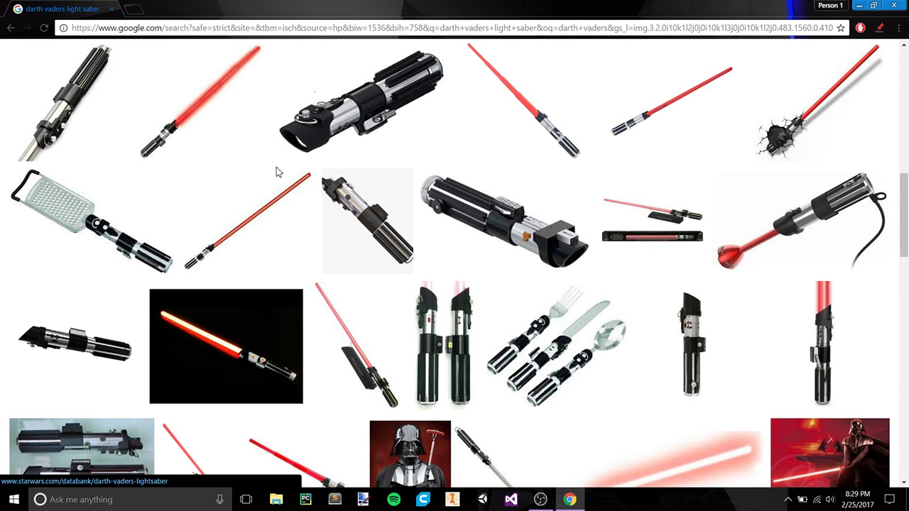
{"action": "scroll", "coordinate": [277, 172], "scroll_direction": "down", "scroll_amount": 1}
{"action": "left_click", "coordinate": [116, 290]}
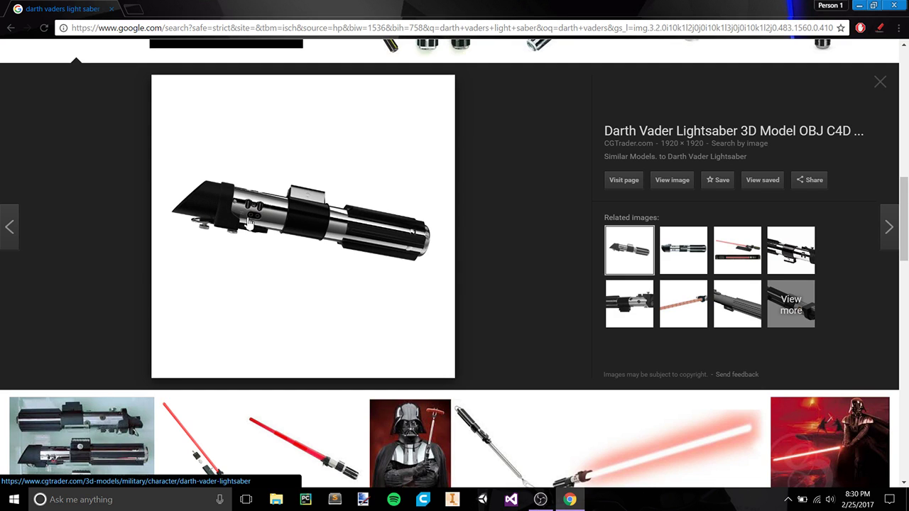
Browse the remaining image results and preview the TheForce.net photo showing three lightsaber hilts.
{"action": "key", "text": "Escape"}
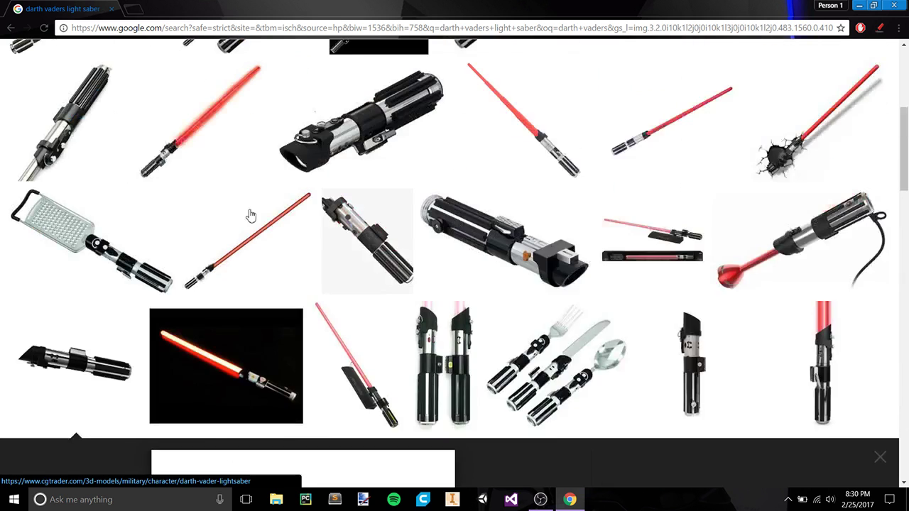
{"action": "scroll", "coordinate": [250, 216], "scroll_direction": "up", "scroll_amount": 4}
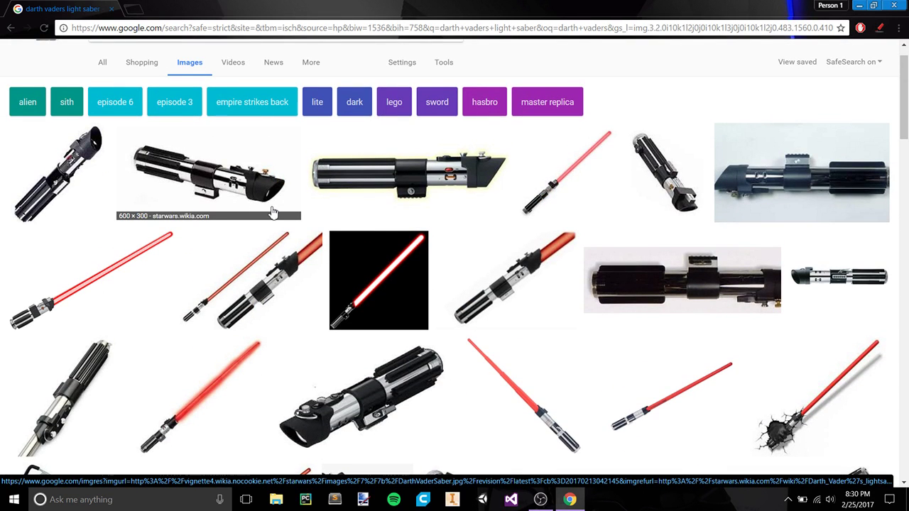
{"action": "scroll", "coordinate": [274, 212], "scroll_direction": "down", "scroll_amount": 2}
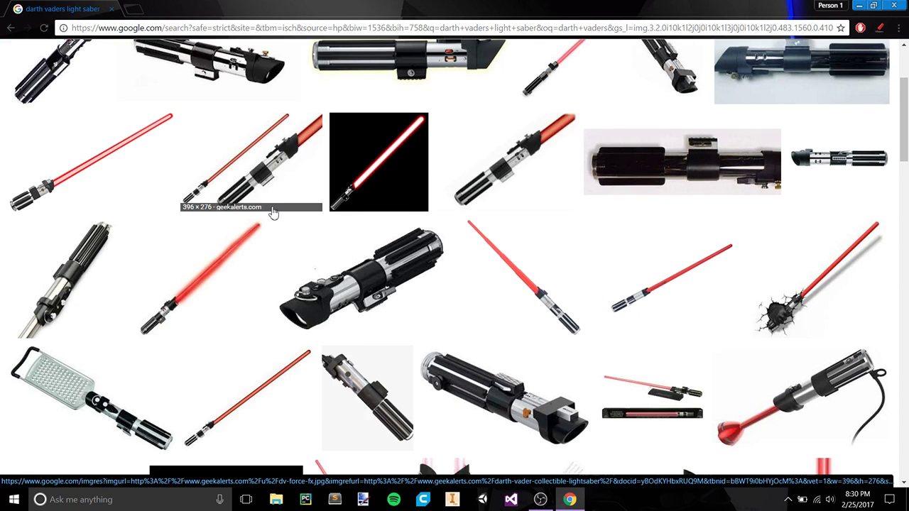
{"action": "key", "text": "Return"}
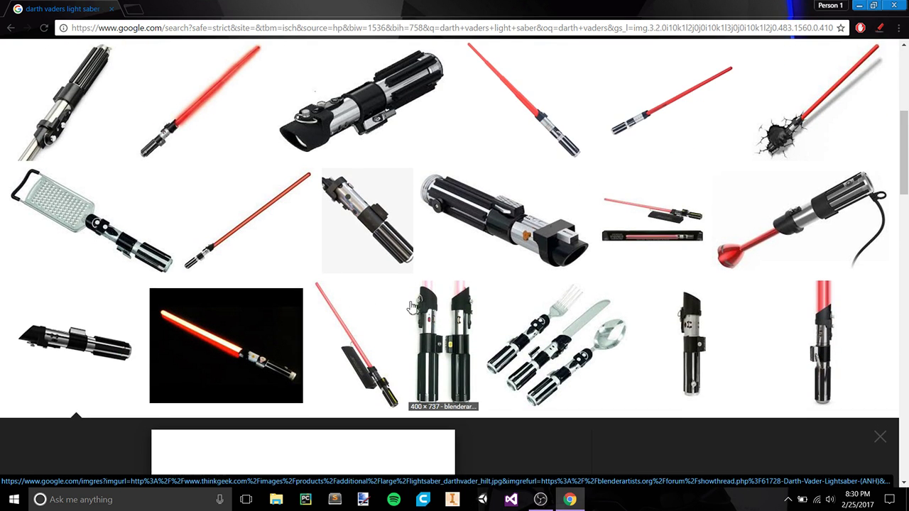
{"action": "scroll", "coordinate": [308, 298], "scroll_direction": "down", "scroll_amount": 5}
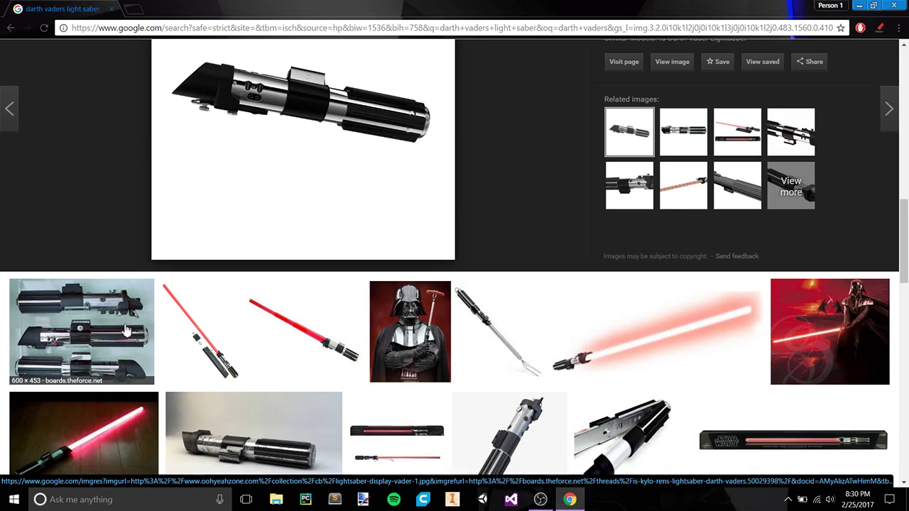
{"action": "scroll", "coordinate": [165, 304], "scroll_direction": "down", "scroll_amount": 2}
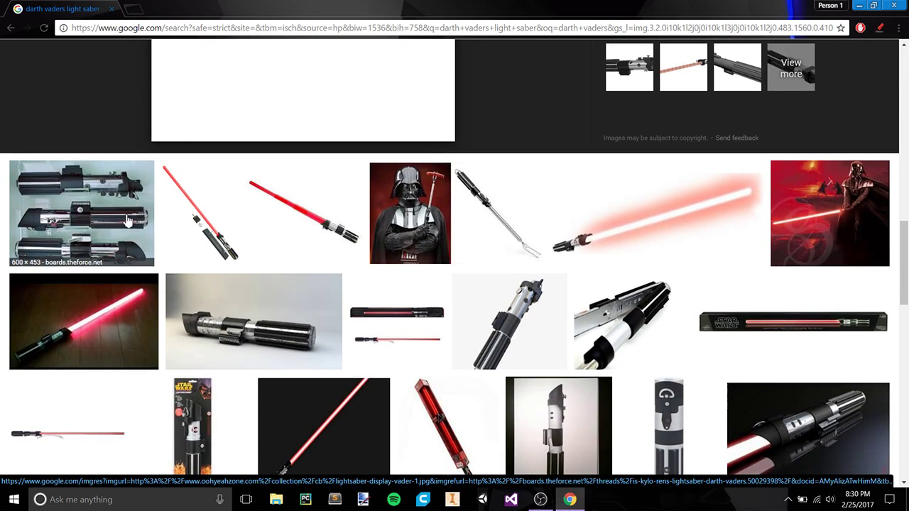
{"action": "scroll", "coordinate": [126, 218], "scroll_direction": "down", "scroll_amount": 8}
{"action": "scroll", "coordinate": [246, 237], "scroll_direction": "down", "scroll_amount": 3}
{"action": "scroll", "coordinate": [331, 276], "scroll_direction": "up", "scroll_amount": 4}
{"action": "scroll", "coordinate": [330, 277], "scroll_direction": "up", "scroll_amount": 5}
{"action": "left_click", "coordinate": [331, 277]}
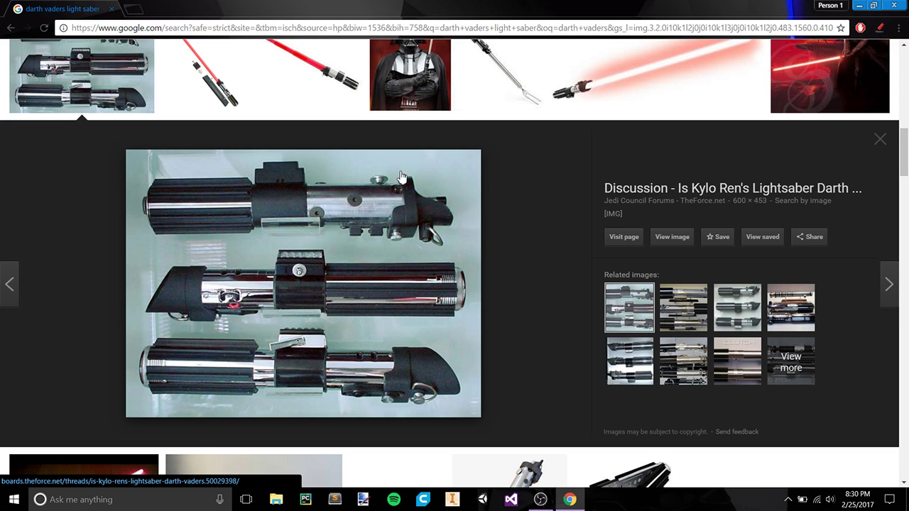
Return to the CGTrader lightsaber model image and examine its hilt as the reference.
{"action": "scroll", "coordinate": [396, 248], "scroll_direction": "up", "scroll_amount": 2}
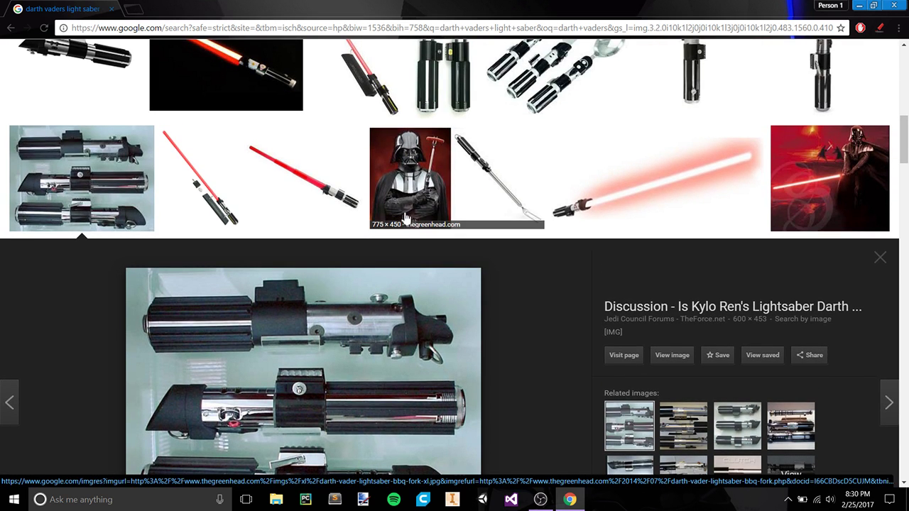
{"action": "scroll", "coordinate": [404, 206], "scroll_direction": "up", "scroll_amount": 2}
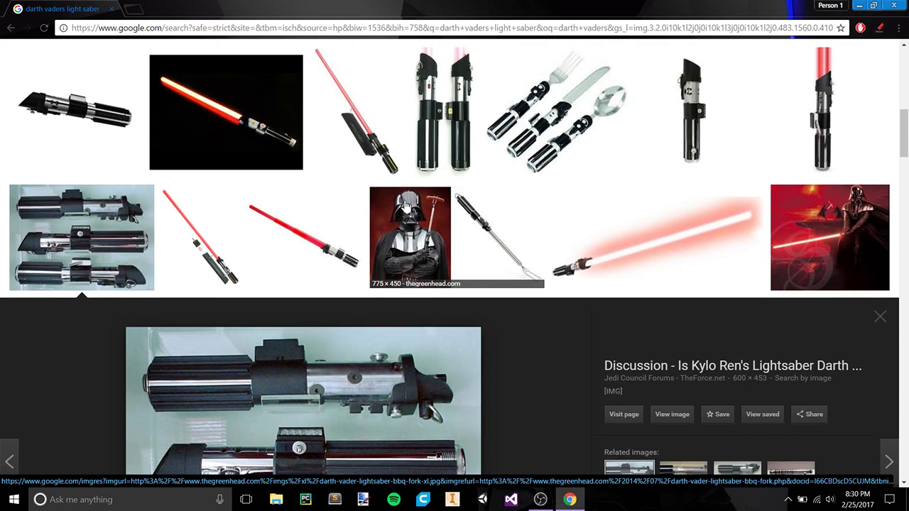
{"action": "scroll", "coordinate": [404, 206], "scroll_direction": "up", "scroll_amount": 5}
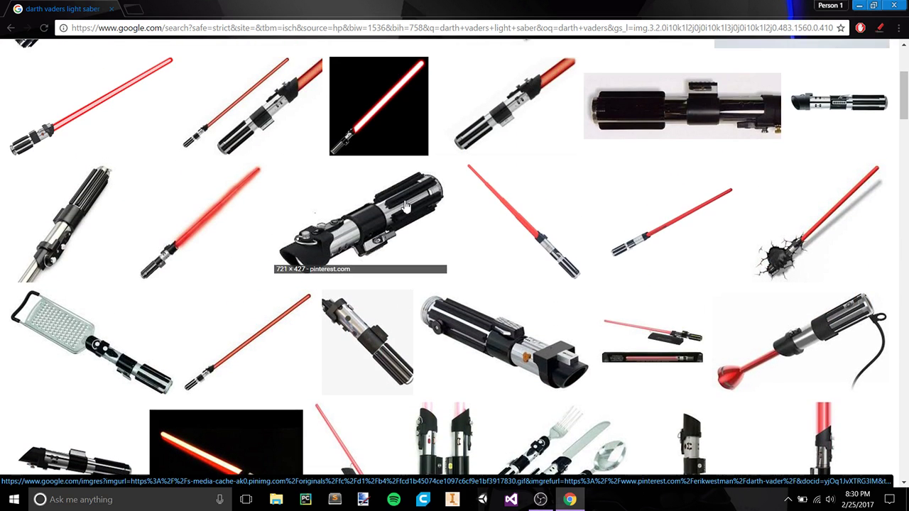
{"action": "scroll", "coordinate": [111, 386], "scroll_direction": "down", "scroll_amount": 2}
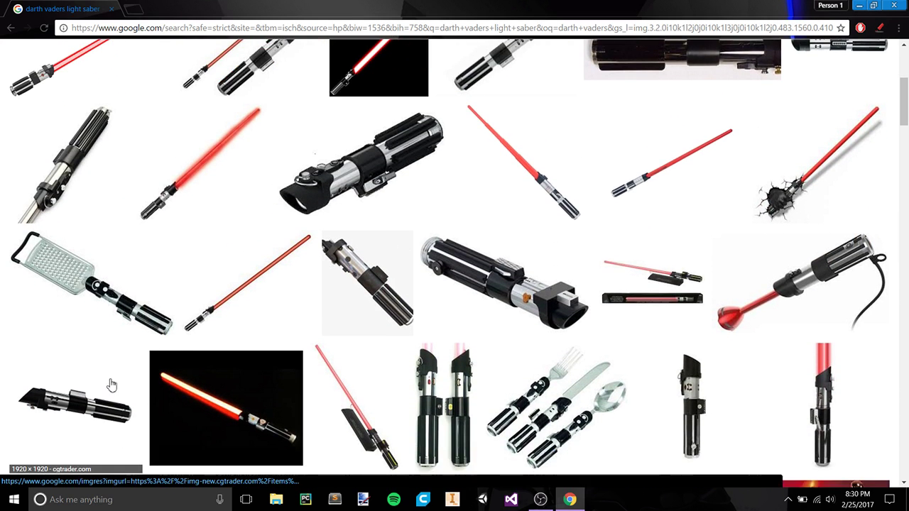
{"action": "left_click", "coordinate": [106, 392]}
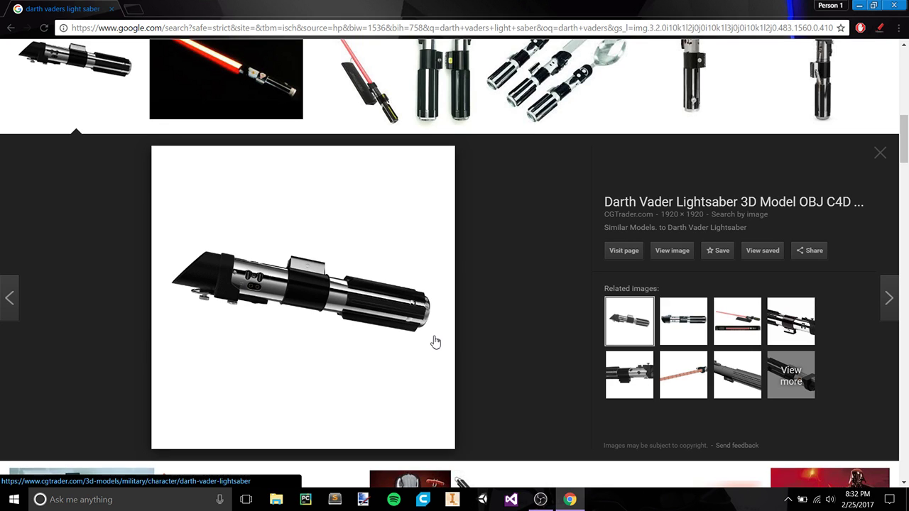
Minimize the browser, switch to Autodesk Inventor and create a new part.
{"action": "left_click", "coordinate": [860, 6]}
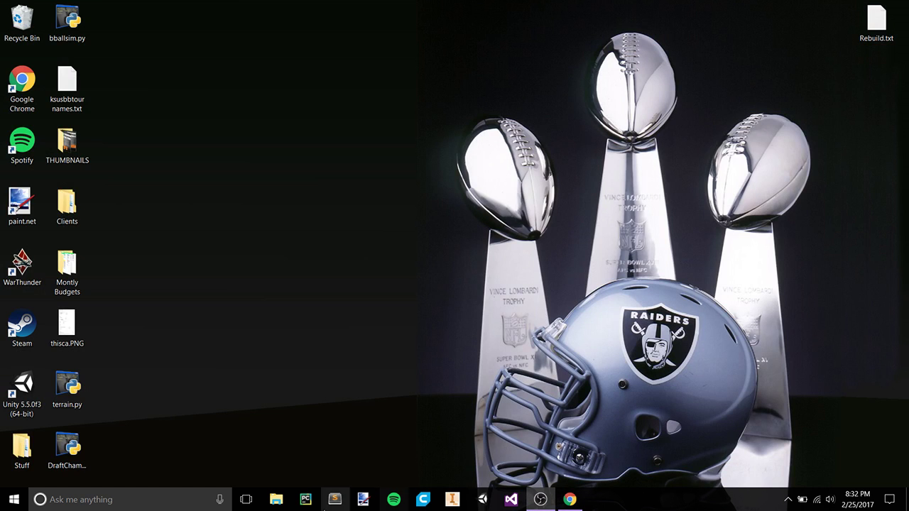
{"action": "left_click", "coordinate": [452, 501]}
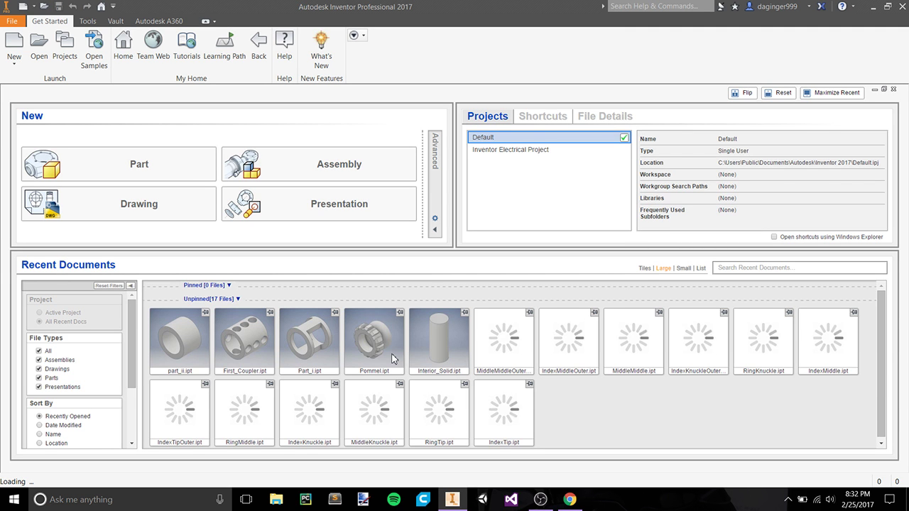
{"action": "mouse_move", "coordinate": [394, 359]}
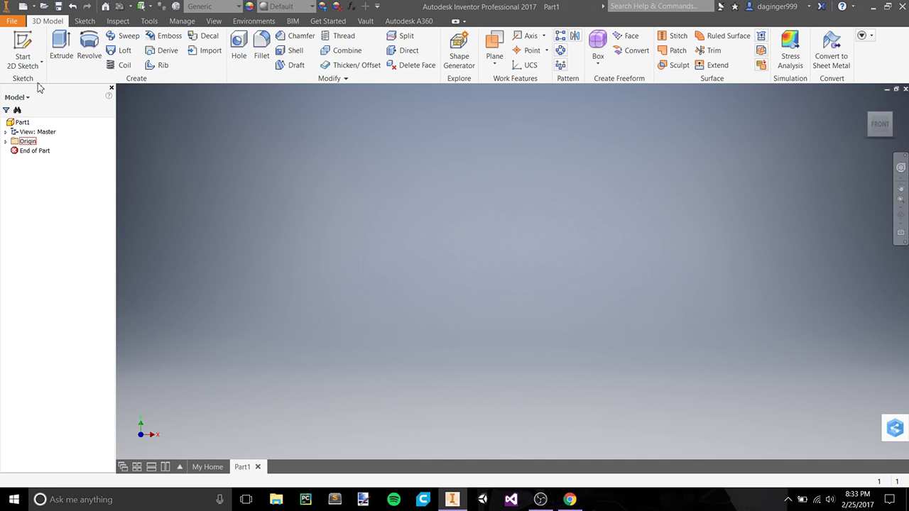
Start a 2D sketch on the XZ plane and draw a 2.5 in diameter circle centred on the origin.
{"action": "left_click", "coordinate": [28, 45]}
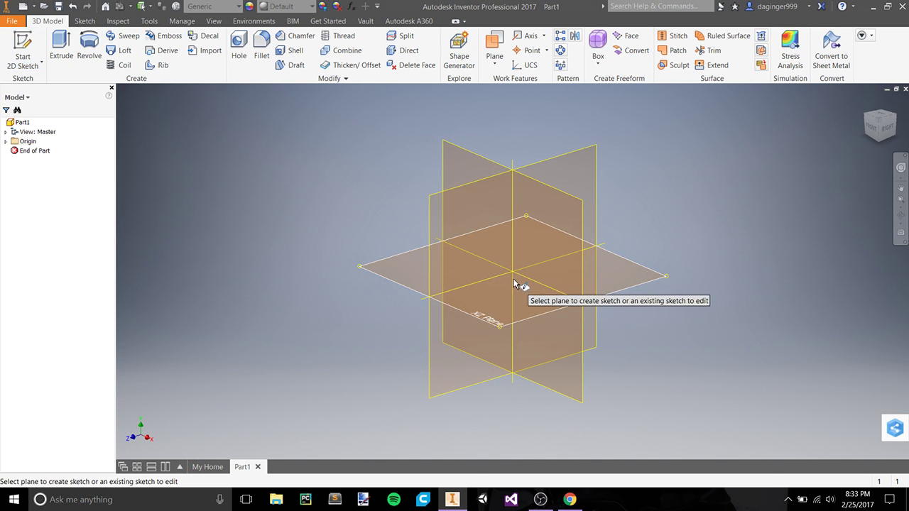
{"action": "left_click", "coordinate": [509, 292]}
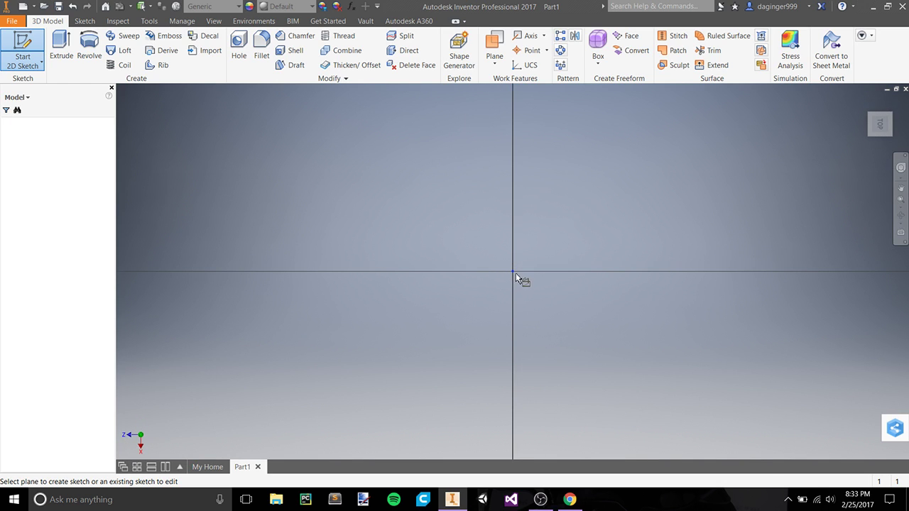
{"action": "left_click", "coordinate": [88, 44]}
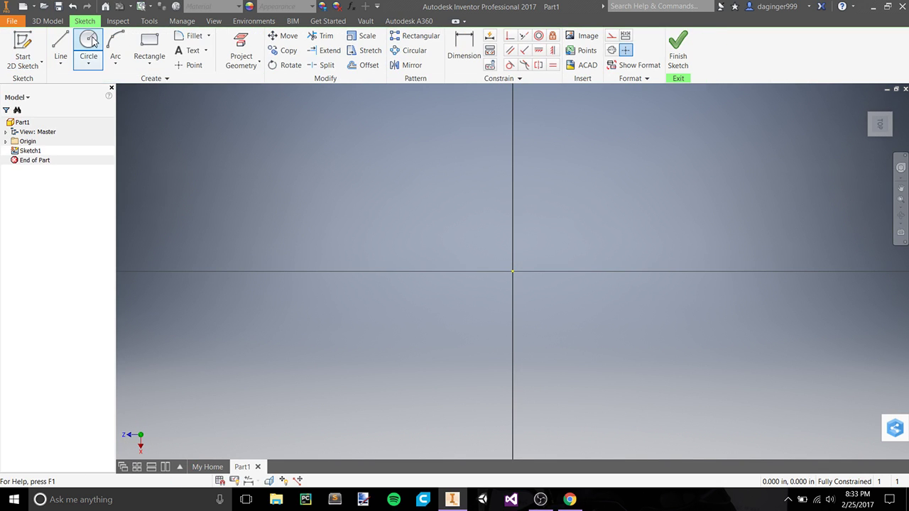
{"action": "left_click", "coordinate": [513, 271]}
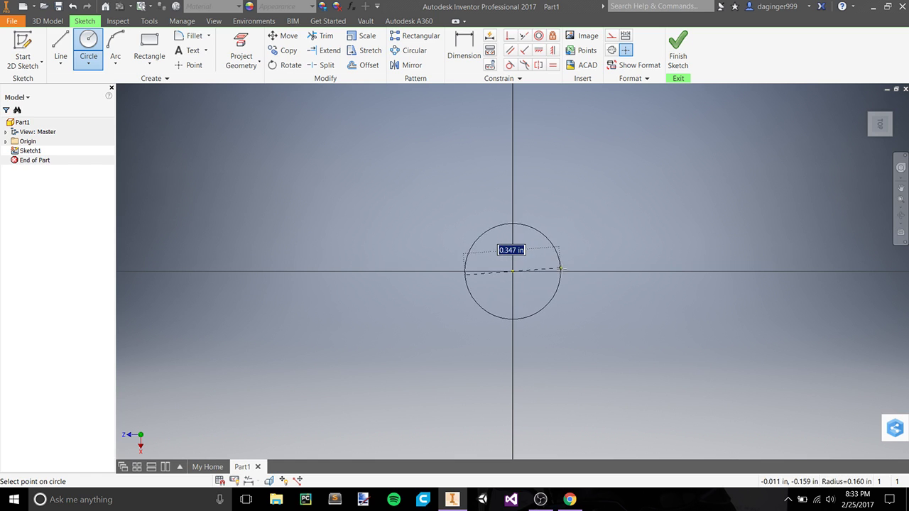
{"action": "type", "text": "2.5"}
{"action": "key", "text": "Return"}
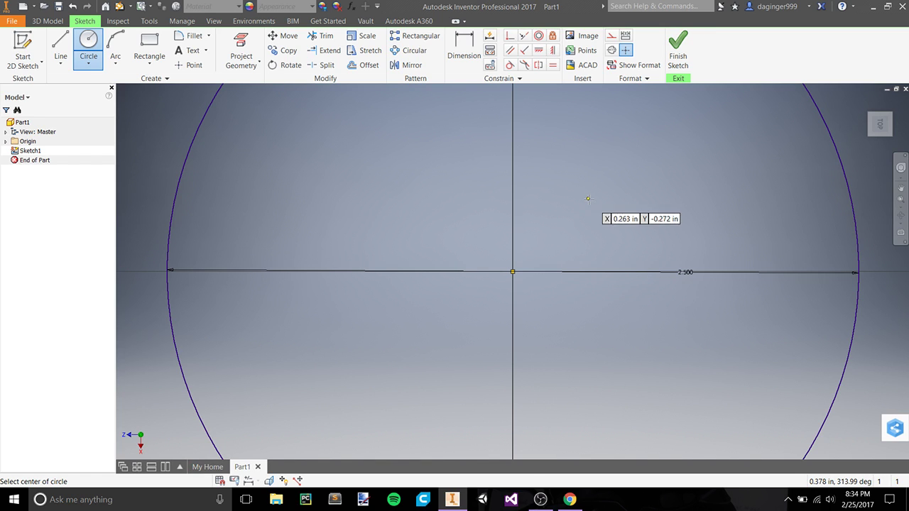
{"action": "scroll", "coordinate": [483, 358], "scroll_direction": "up", "scroll_amount": 5}
{"action": "mouse_move", "coordinate": [496, 337]}
{"action": "middle_mouse_down"}
{"action": "mouse_move", "coordinate": [501, 312]}
{"action": "mouse_move", "coordinate": [548, 280]}
{"action": "middle_mouse_up"}
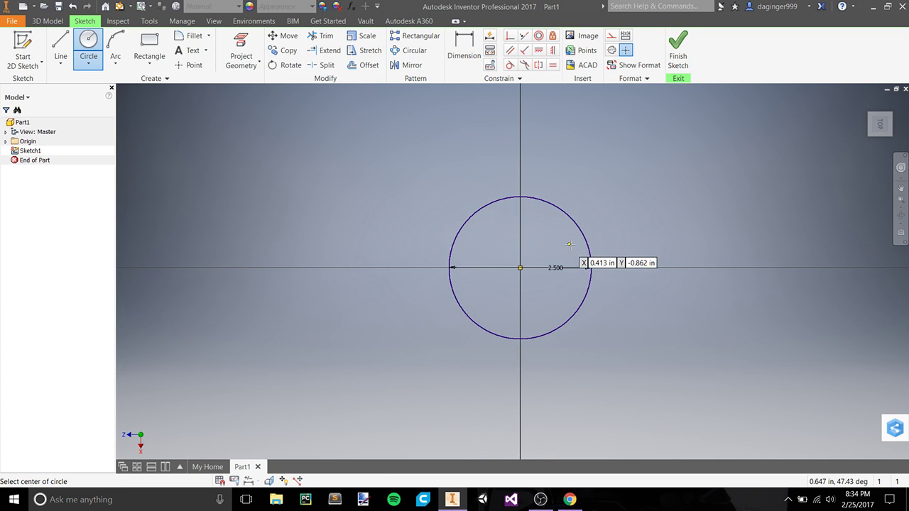
Undo the base circle and redraw it with a 2.5 in diameter centred on the origin.
{"action": "key", "text": "ctrl+z"}
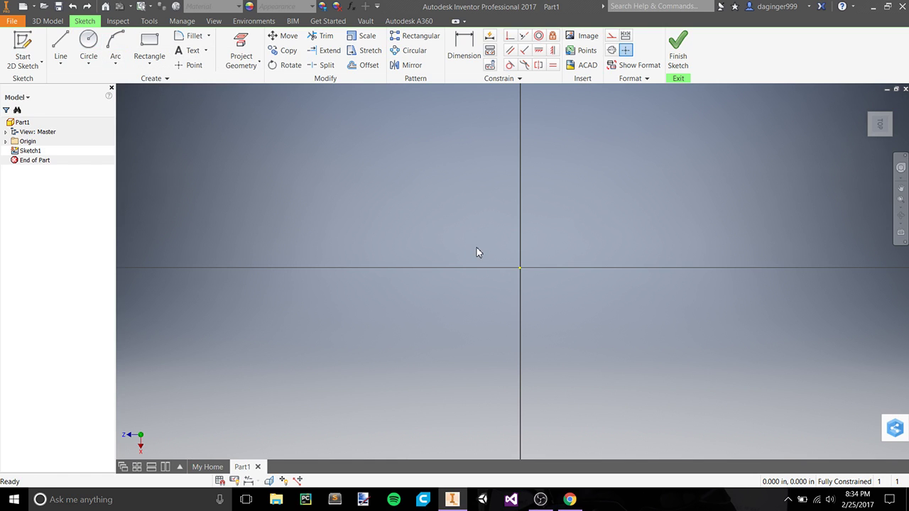
{"action": "left_click", "coordinate": [88, 42]}
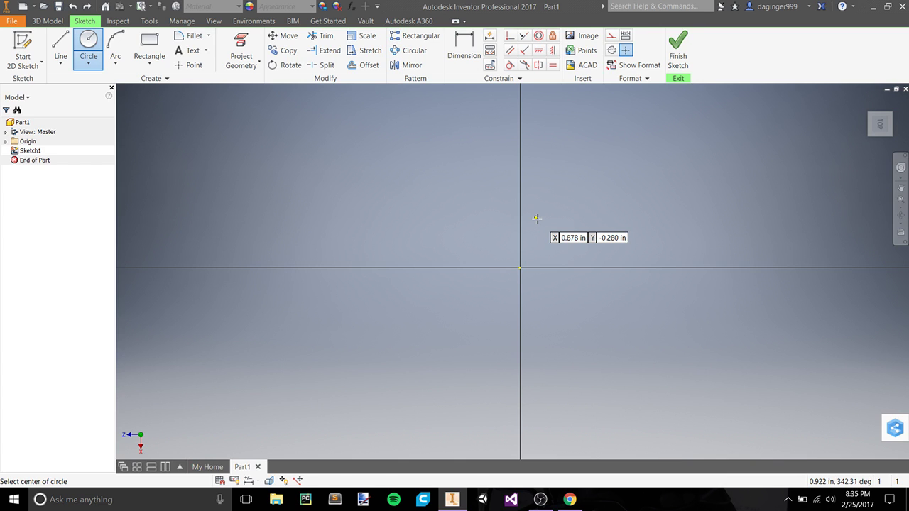
{"action": "left_click", "coordinate": [521, 267]}
{"action": "type", "text": "2.5"}
{"action": "key", "text": "Return"}
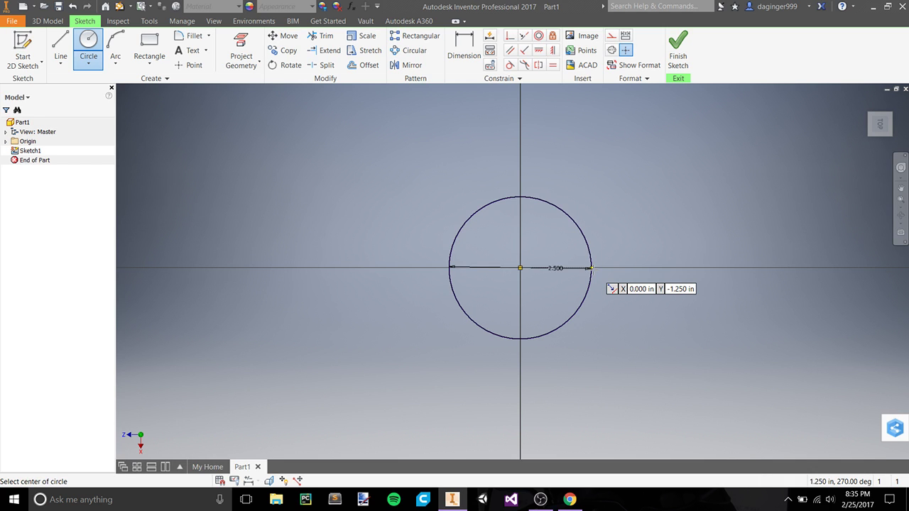
Add a concentric circle of 1.5 in diameter at the origin and finish the sketch.
{"action": "scroll", "coordinate": [529, 262], "scroll_direction": "down", "scroll_amount": 3}
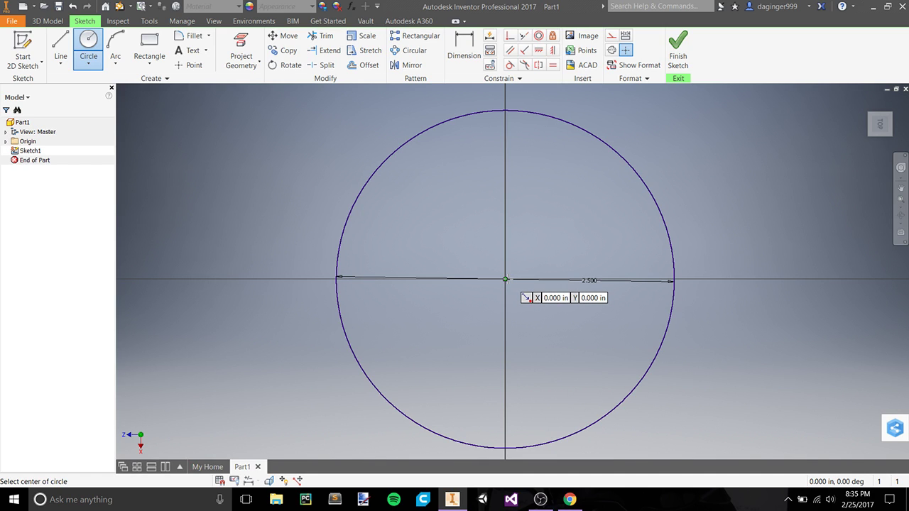
{"action": "left_click", "coordinate": [505, 279]}
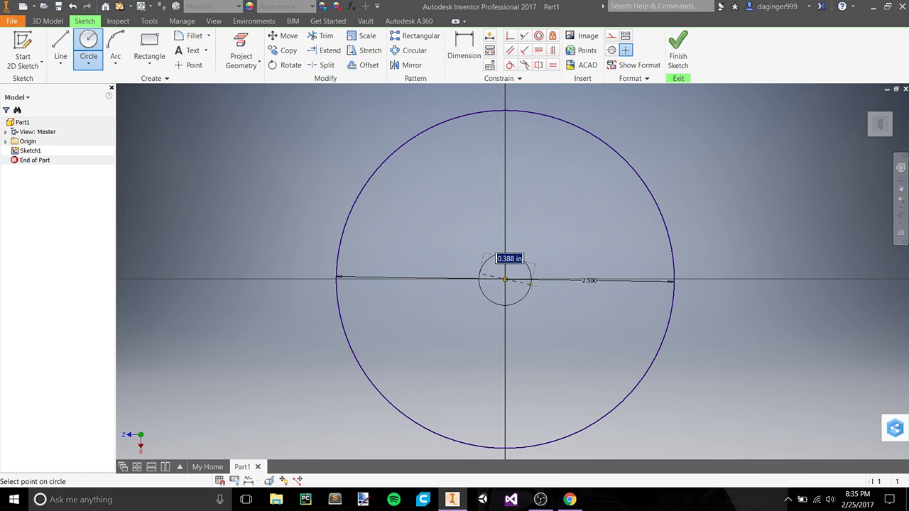
{"action": "type", "text": "1.5"}
{"action": "key", "text": "Return"}
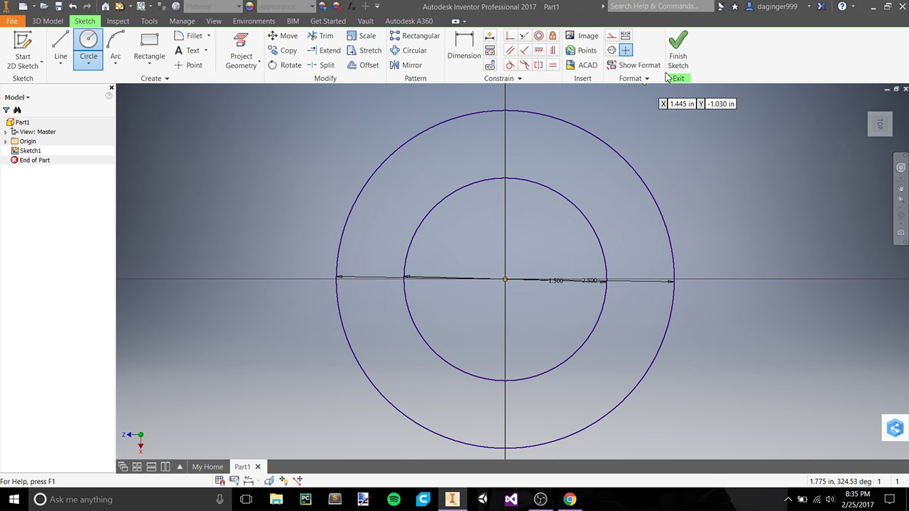
{"action": "left_click", "coordinate": [678, 53]}
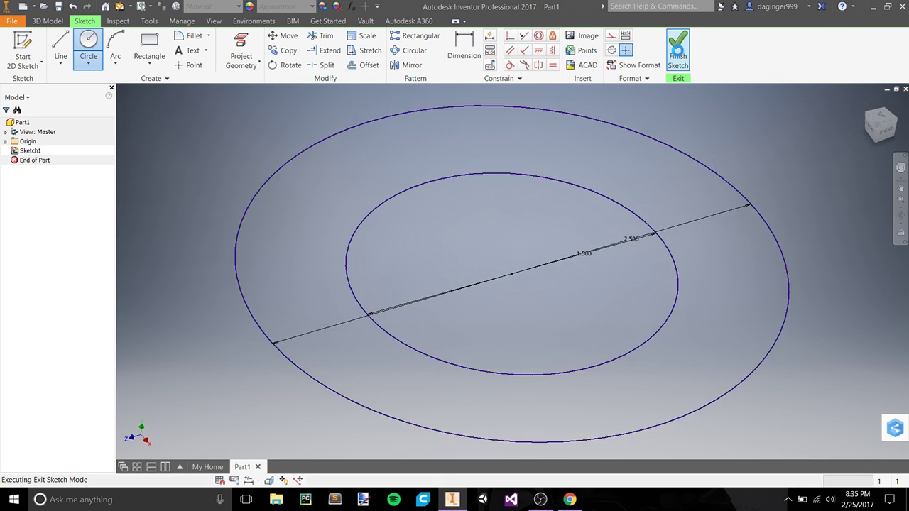
Extrude the ring between the two circles 1 in upward.
{"action": "left_click", "coordinate": [61, 48]}
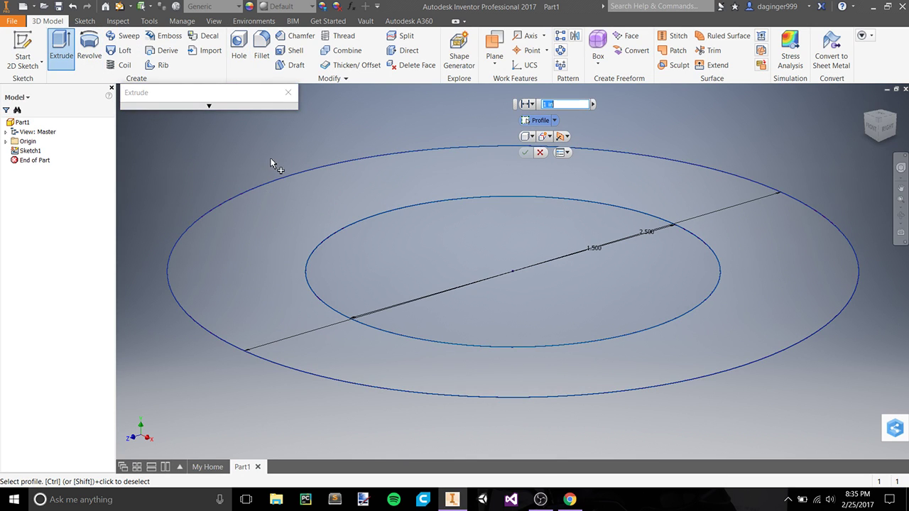
{"action": "left_click", "coordinate": [461, 151]}
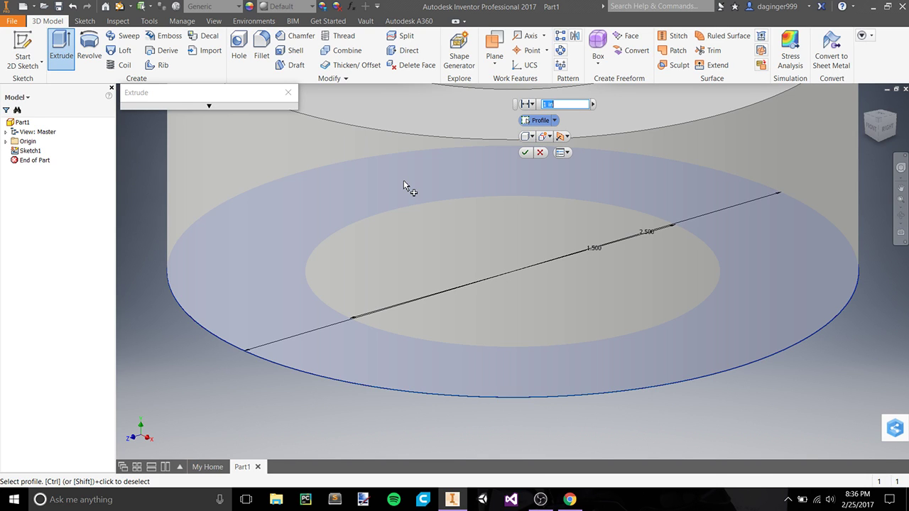
{"action": "key", "text": "Return"}
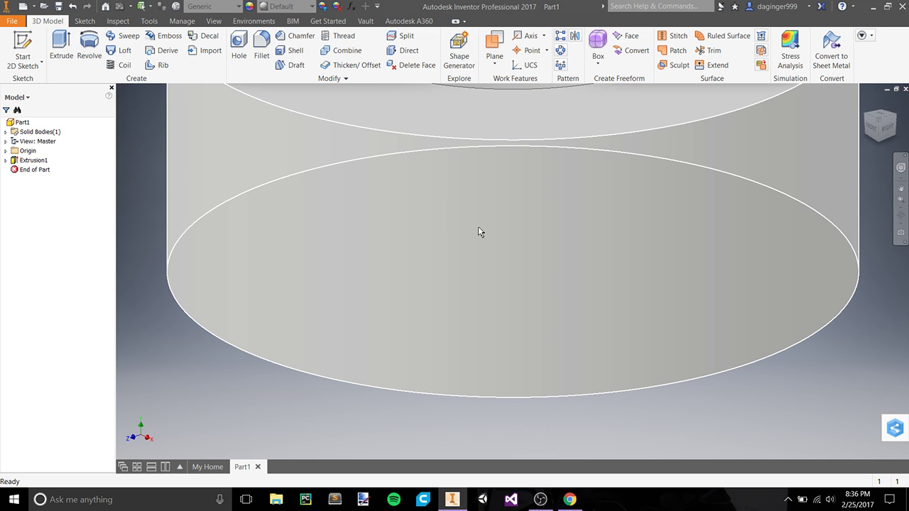
{"action": "key", "text": "F6"}
{"action": "middle_click_drag", "start_coordinate": [498, 227], "coordinate": [544, 270], "text": "shift"}
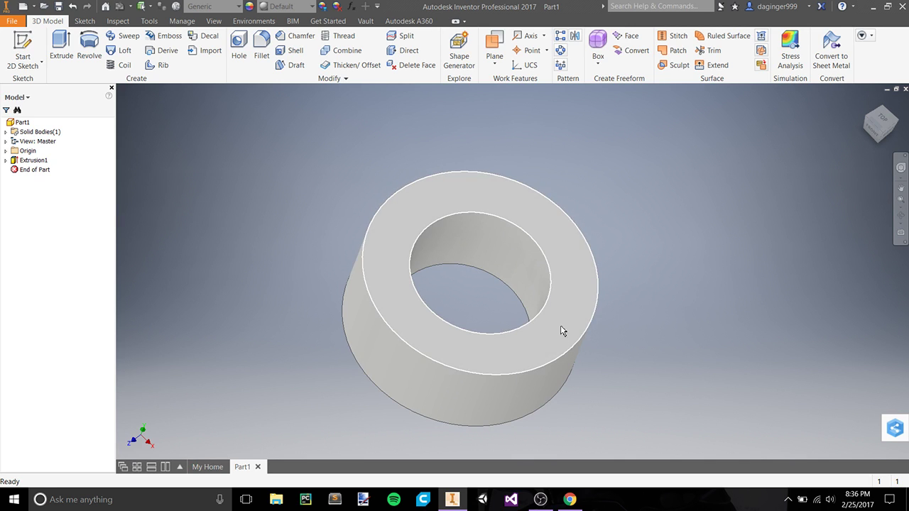
Sketch a circle on the ring's top face, centred on the origin and matching the 2.5 in outer edge, and finish the sketch.
{"action": "left_click", "coordinate": [552, 229]}
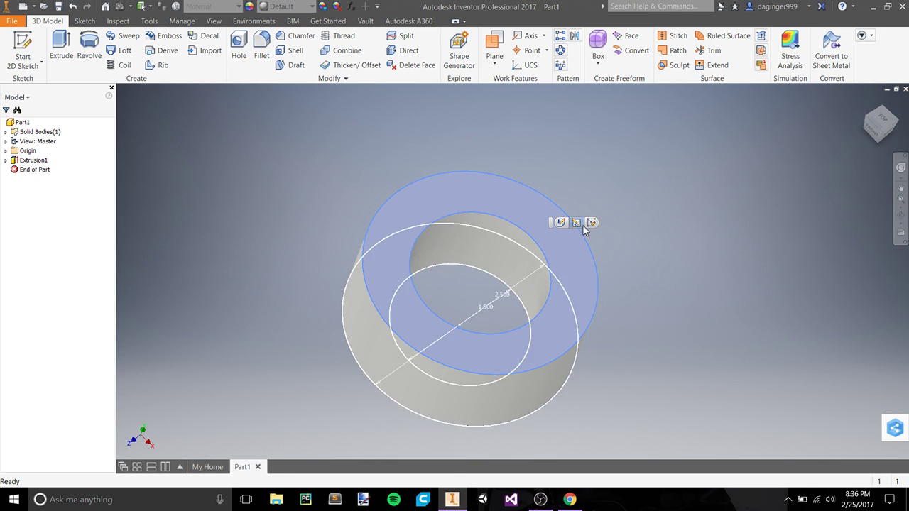
{"action": "left_click", "coordinate": [598, 198]}
{"action": "right_click", "coordinate": [548, 232]}
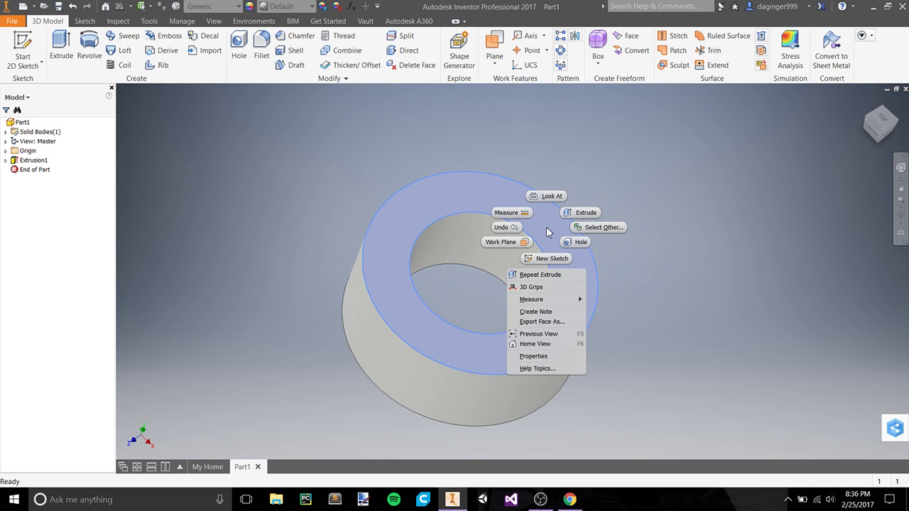
{"action": "left_click", "coordinate": [556, 259]}
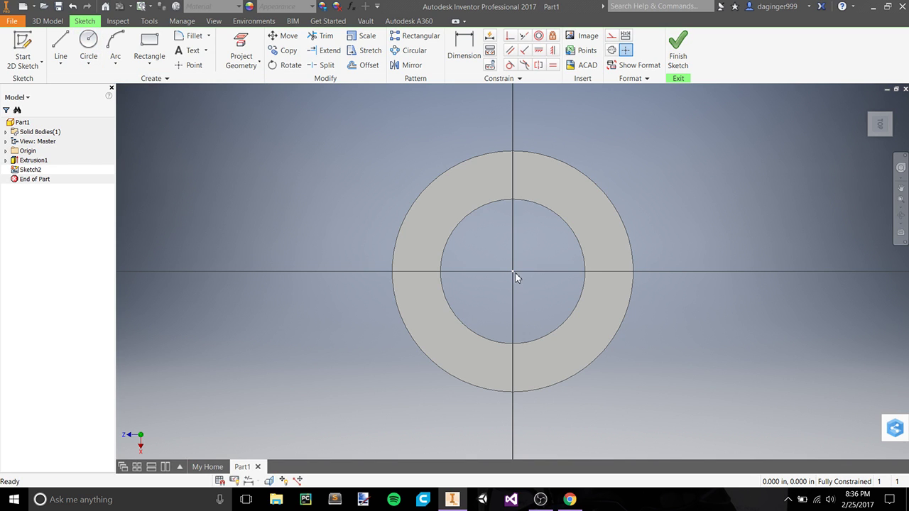
{"action": "left_click", "coordinate": [88, 47]}
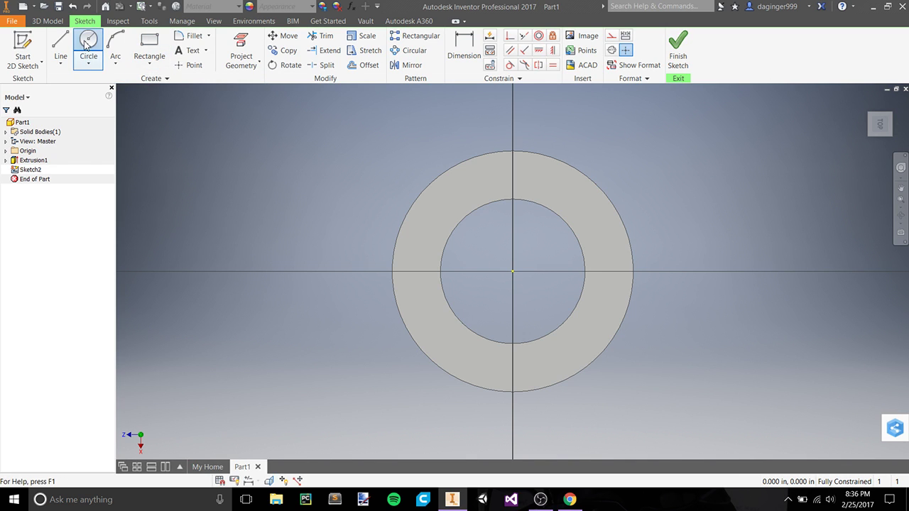
{"action": "left_click", "coordinate": [513, 272]}
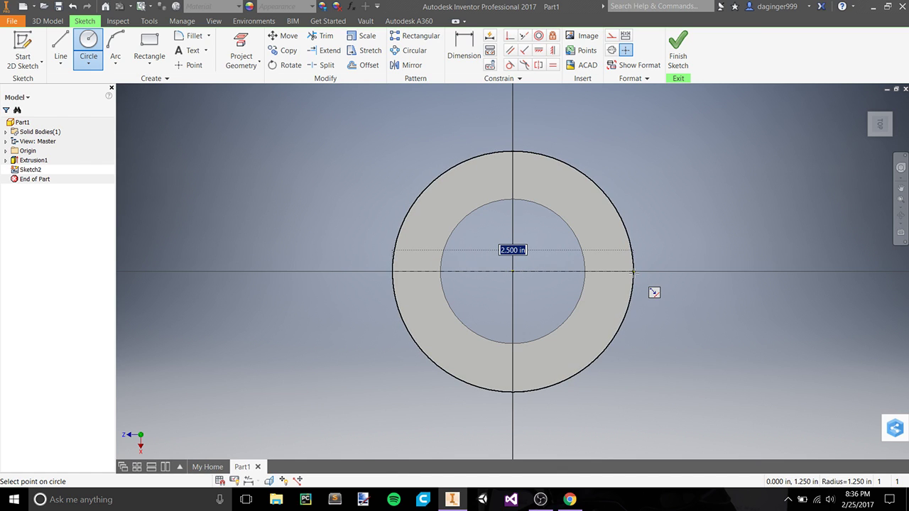
{"action": "left_click", "coordinate": [649, 286]}
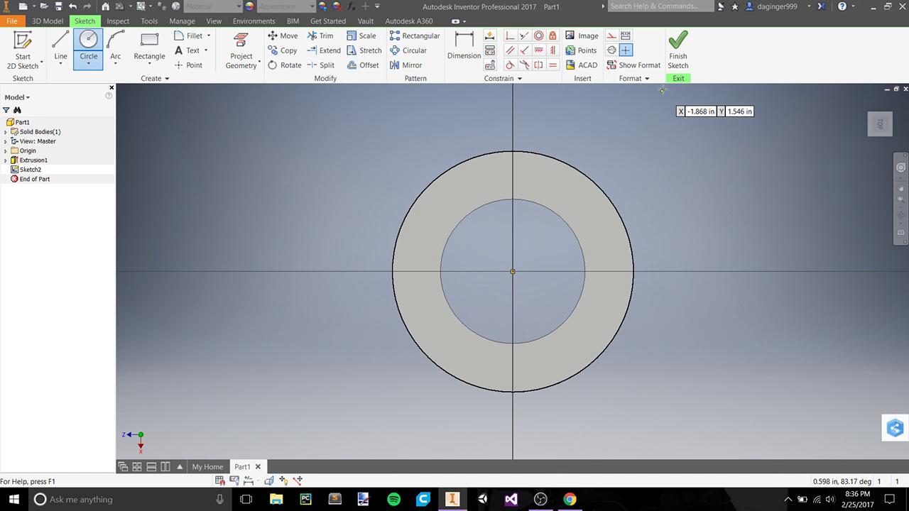
{"action": "left_click", "coordinate": [673, 47]}
Extrude the full circle on the ring's top face 4 in upward as a joined solid.
{"action": "key", "text": "e"}
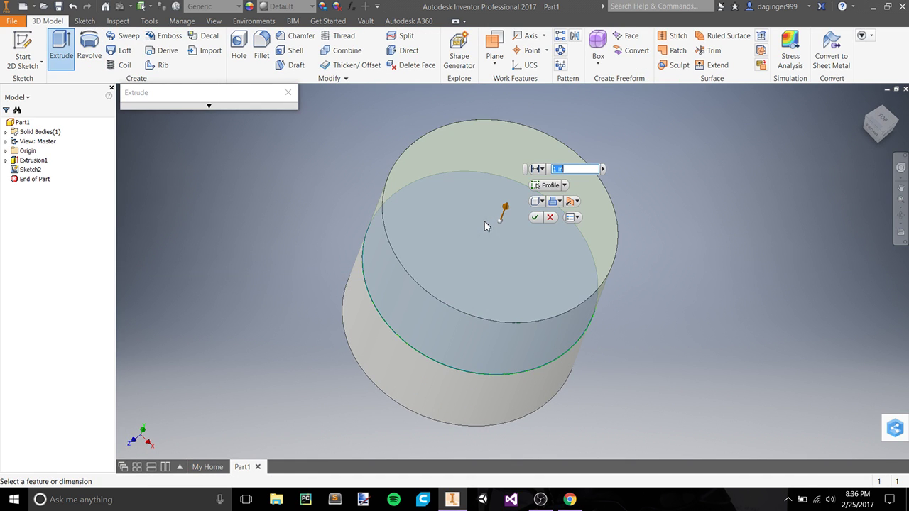
{"action": "type", "text": "4"}
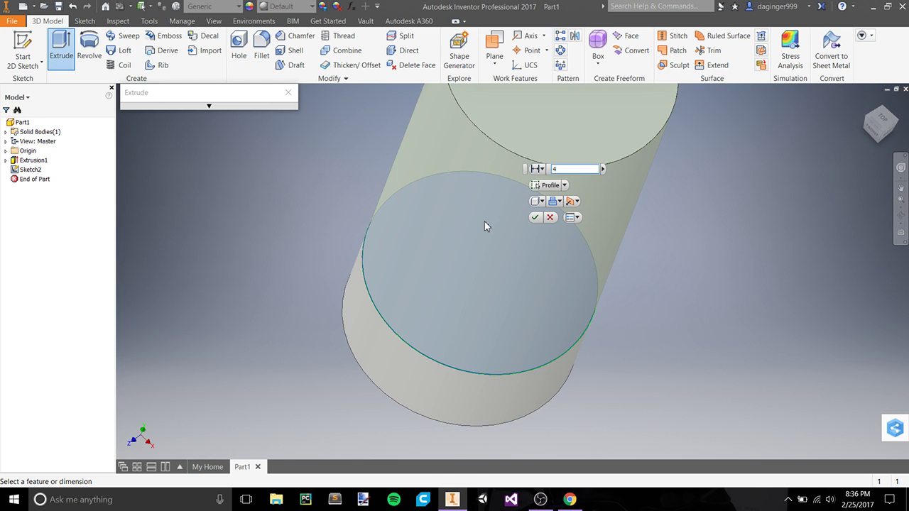
{"action": "key", "text": "Return"}
{"action": "middle_click_drag", "start_coordinate": [381, 312], "coordinate": [475, 288], "text": "shift"}
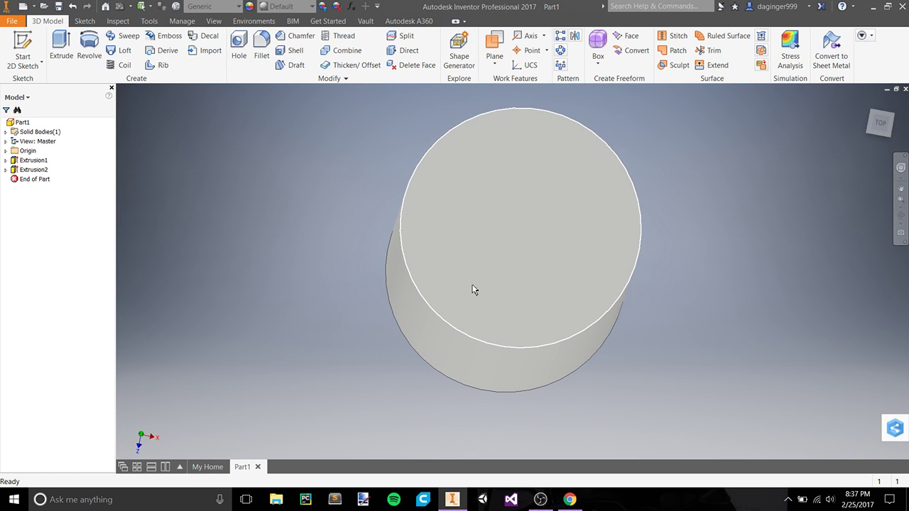
Sketch two circles of 2.5 in and 1.5 in diameter, centred on the origin, on the cylinder's top face and finish the sketch.
{"action": "left_click", "coordinate": [475, 288]}
{"action": "left_click", "coordinate": [805, 211]}
{"action": "right_click", "coordinate": [558, 216]}
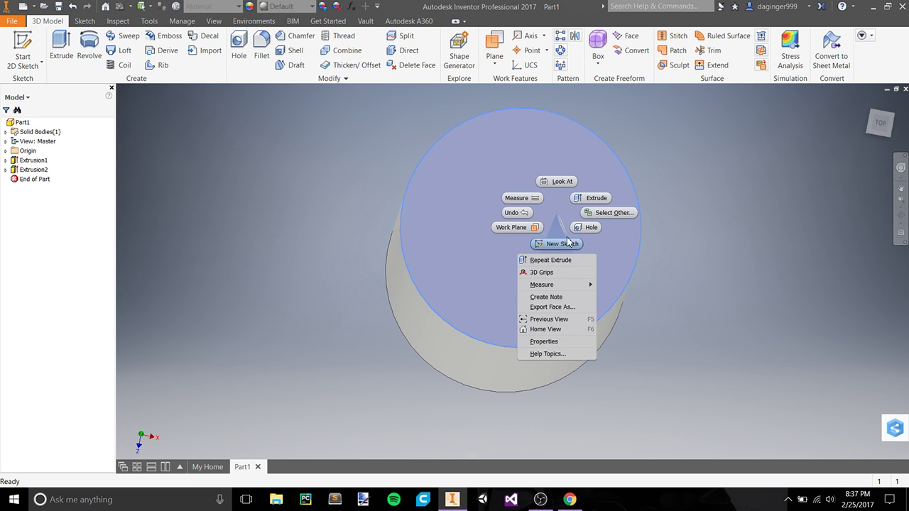
{"action": "left_click", "coordinate": [559, 245]}
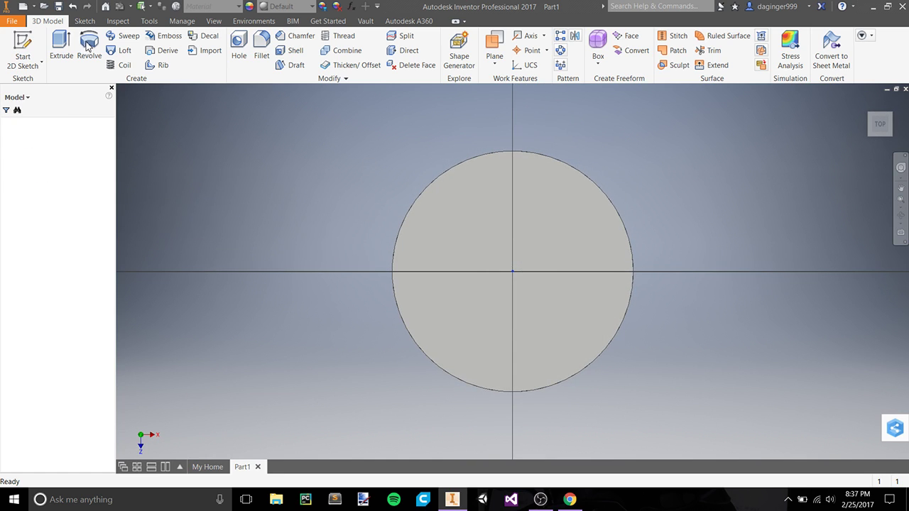
{"action": "key", "text": "c"}
{"action": "left_click", "coordinate": [512, 271]}
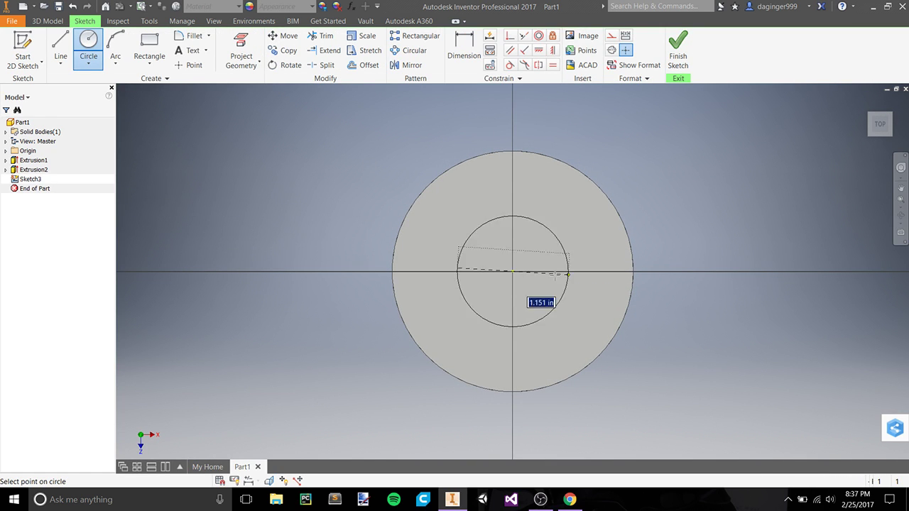
{"action": "left_click", "coordinate": [635, 271]}
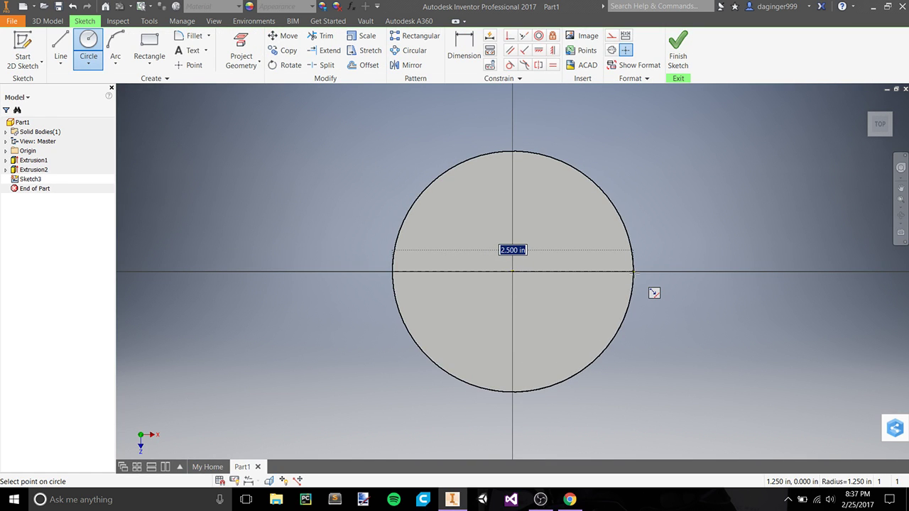
{"action": "left_click", "coordinate": [513, 271]}
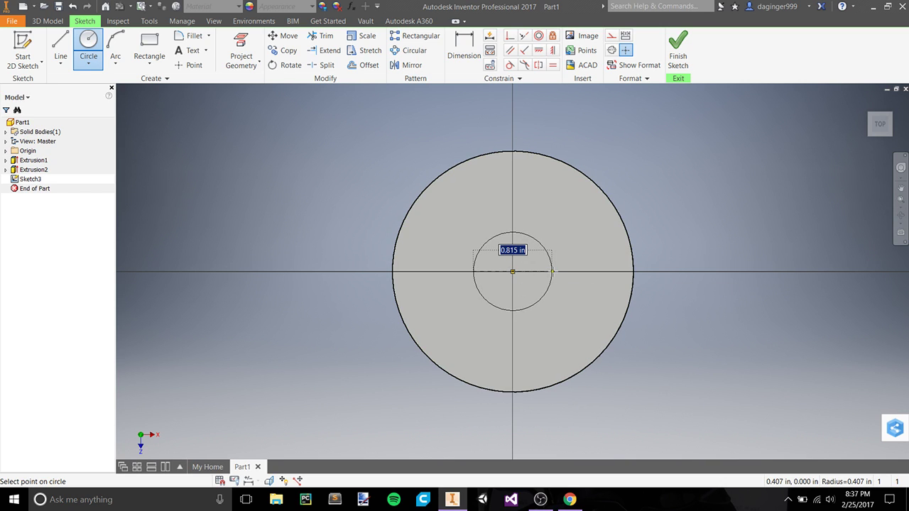
{"action": "type", "text": "1.5"}
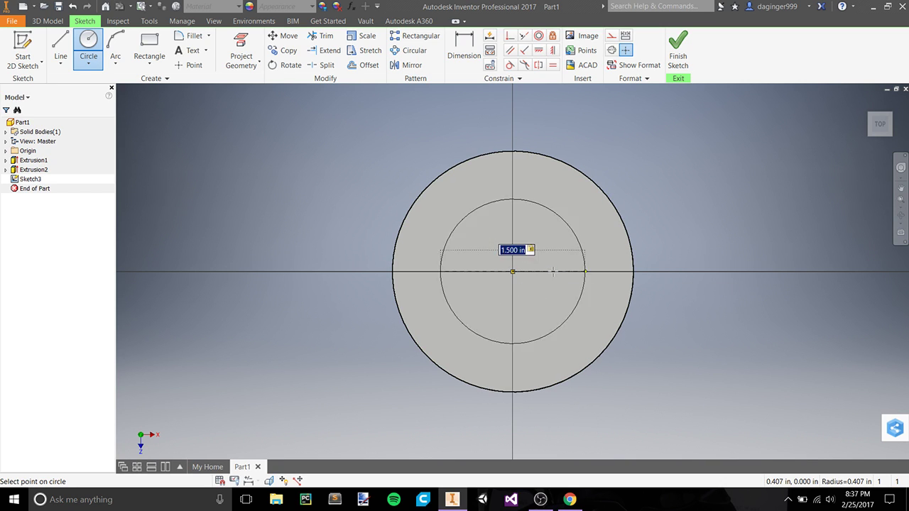
{"action": "key", "text": "Return"}
{"action": "left_click", "coordinate": [675, 64]}
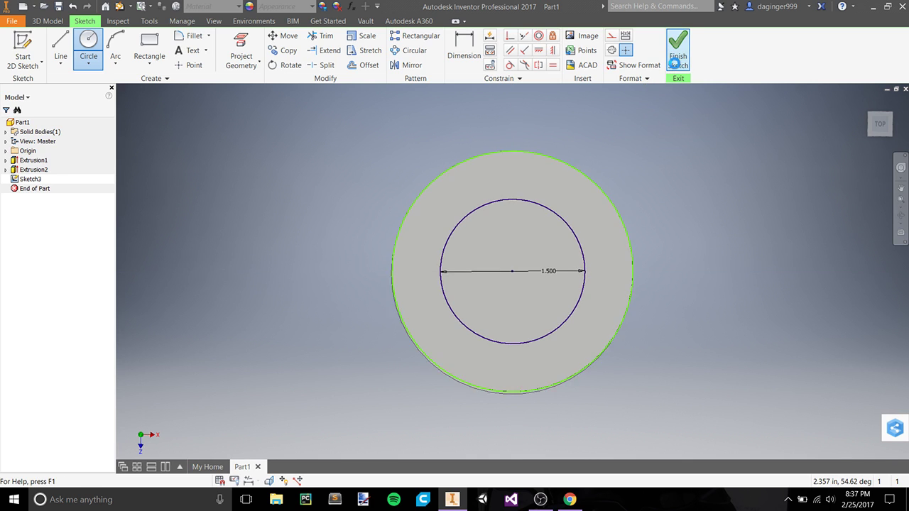
Extrude the ring between the 1.5 in circle and the cylinder's outer edge 1 in upward.
{"action": "left_click", "coordinate": [61, 50]}
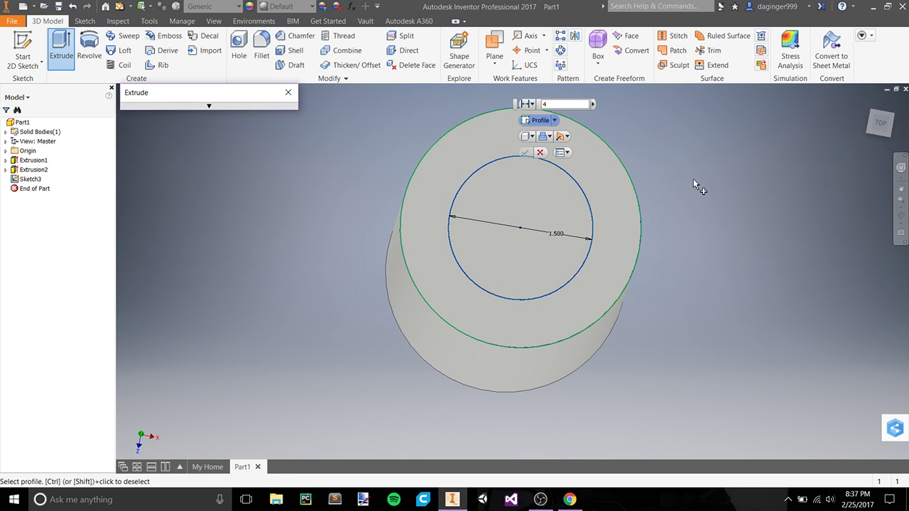
{"action": "left_click", "coordinate": [558, 104]}
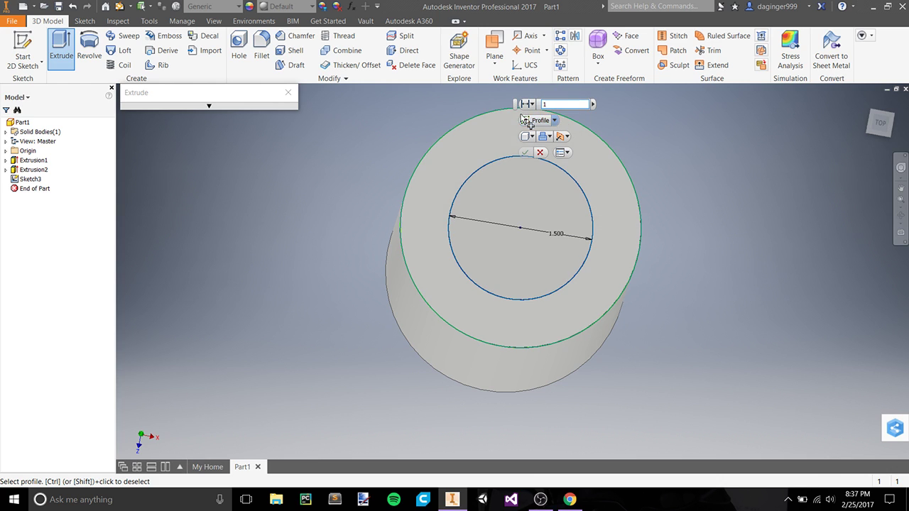
{"action": "left_click", "coordinate": [497, 137]}
{"action": "left_click", "coordinate": [566, 179]}
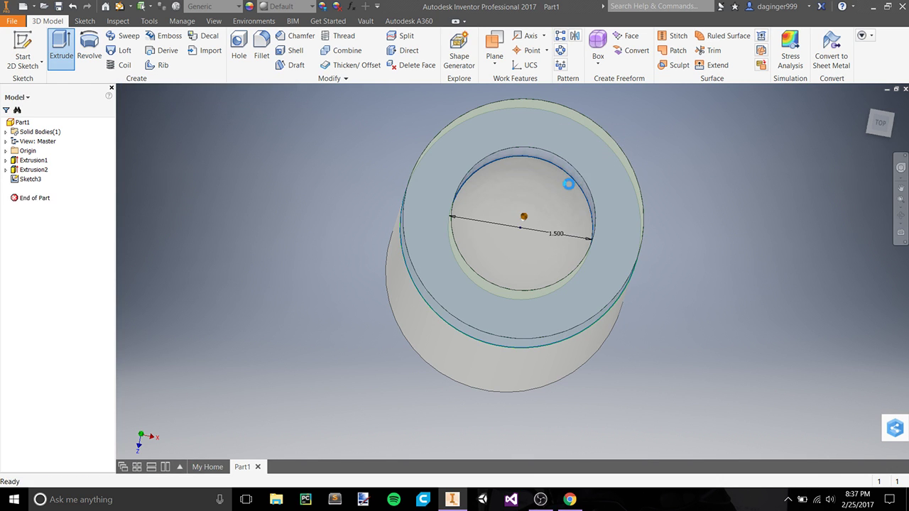
{"action": "middle_click_drag", "start_coordinate": [617, 235], "coordinate": [539, 263], "text": "shift"}
{"action": "scroll", "coordinate": [613, 247], "scroll_direction": "down", "scroll_amount": 3}
{"action": "scroll", "coordinate": [532, 274], "scroll_direction": "up", "scroll_amount": 5}
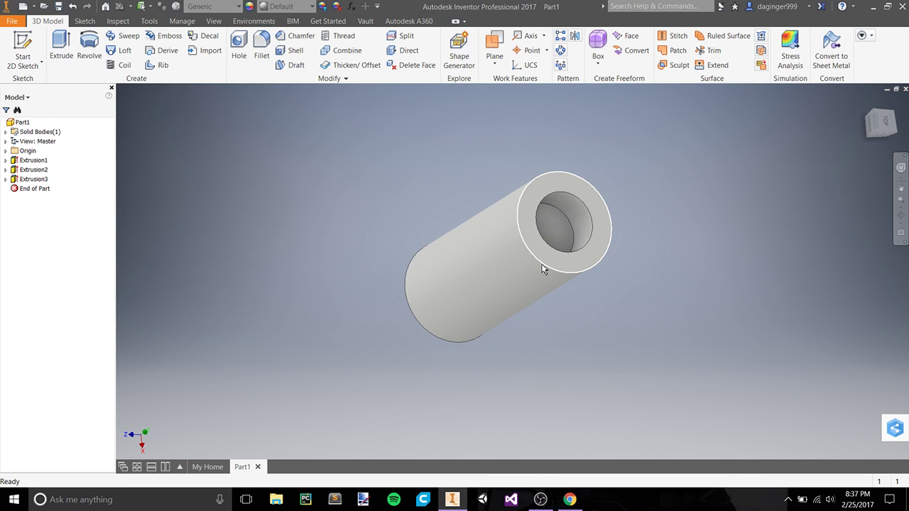
Undo the top ring extrusion and its sketch on the cylinder's end face.
{"action": "mouse_move", "coordinate": [544, 270]}
{"action": "key", "text": "ctrl+z"}
{"action": "key", "text": "s"}
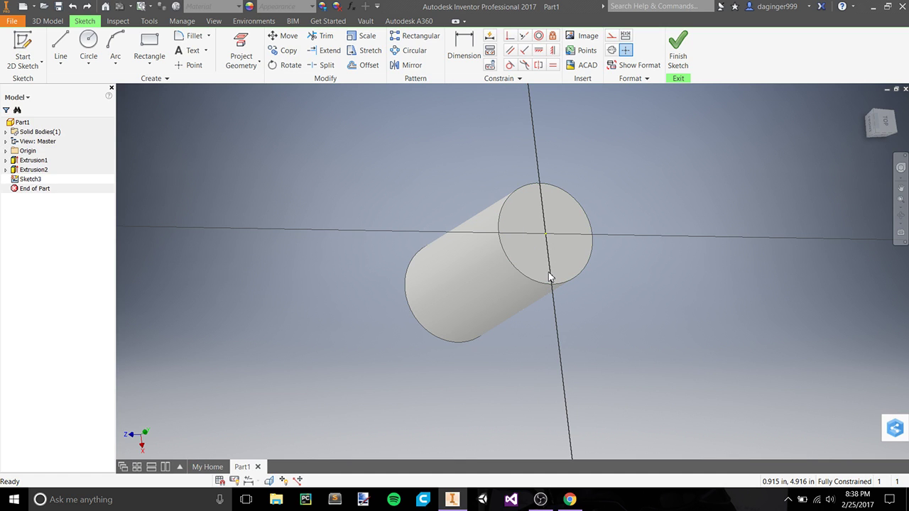
{"action": "key", "text": "ctrl+z"}
Edit the solid cylinder's extrusion and set its distance to 2 in.
{"action": "left_click", "coordinate": [554, 262]}
{"action": "left_click", "coordinate": [565, 251]}
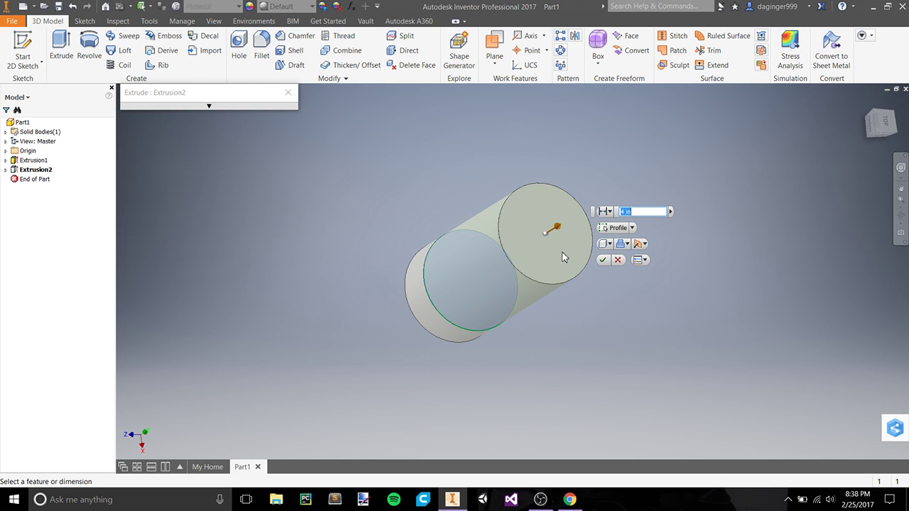
{"action": "type", "text": "2"}
{"action": "key", "text": "Return"}
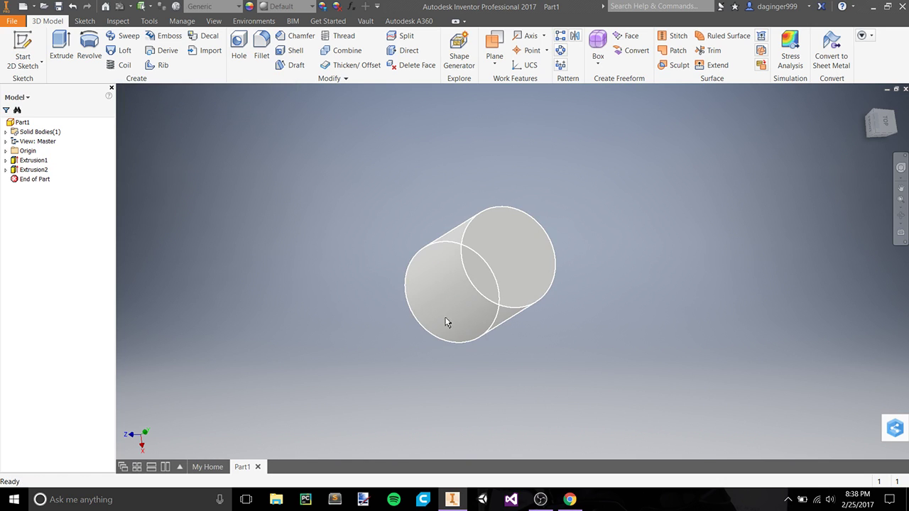
{"action": "middle_click_drag", "start_coordinate": [398, 336], "coordinate": [367, 327], "text": "shift"}
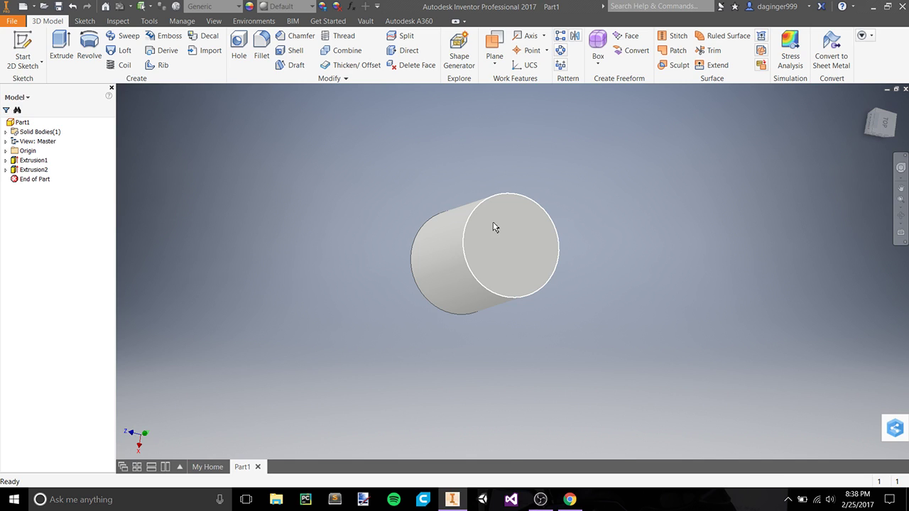
{"action": "mouse_move", "coordinate": [495, 228]}
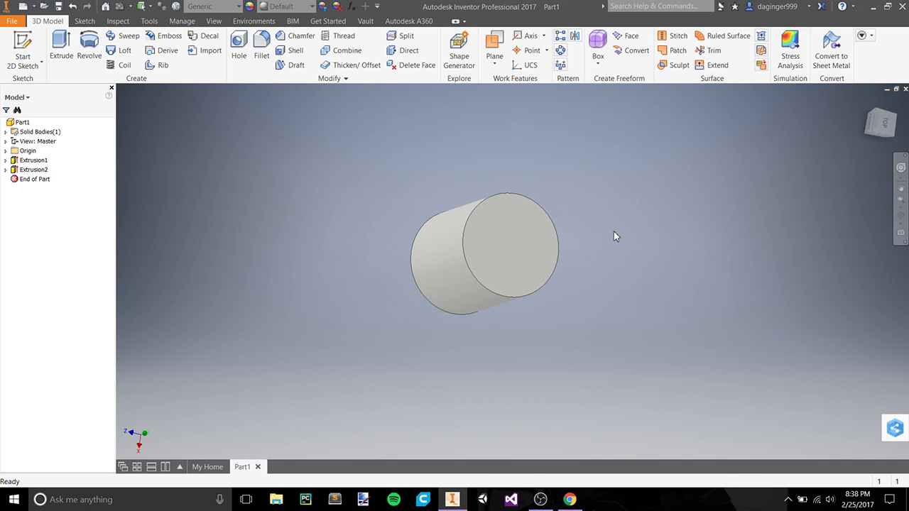
{"action": "middle_click_drag", "start_coordinate": [451, 333], "coordinate": [384, 279], "text": "shift"}
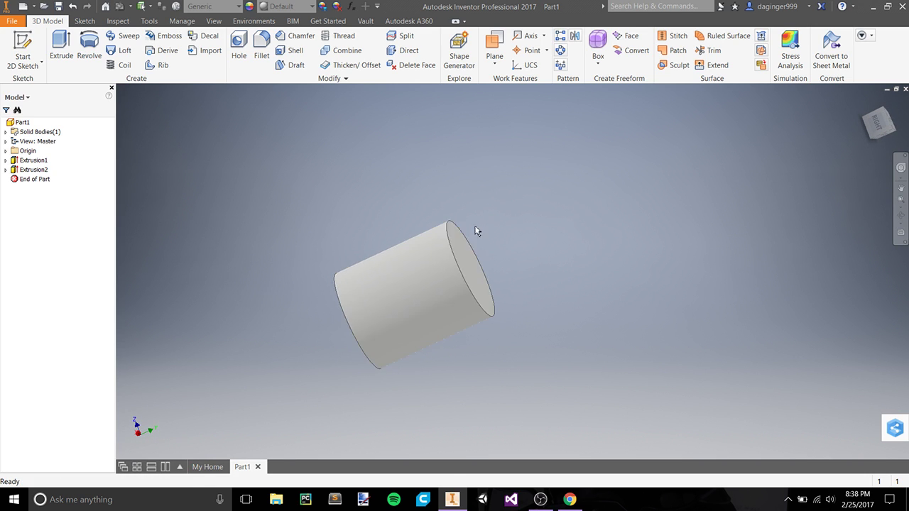
{"action": "left_click", "coordinate": [434, 261]}
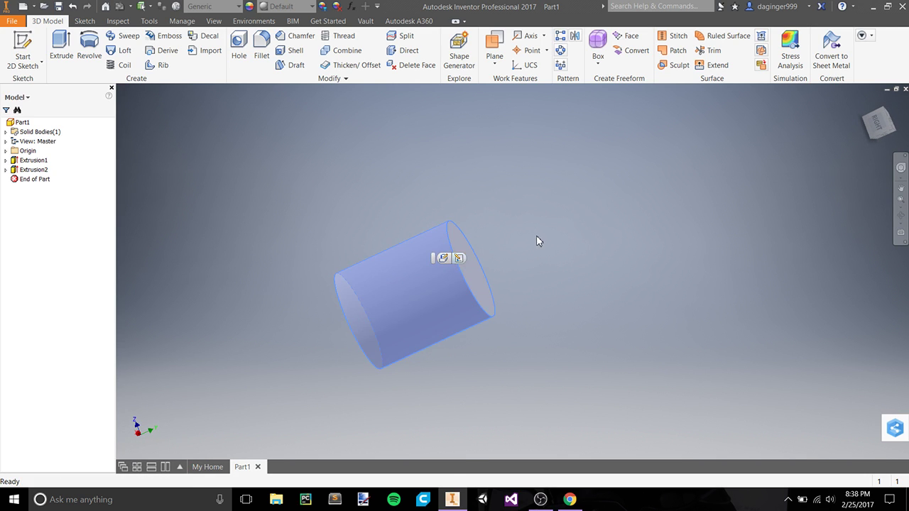
{"action": "left_click", "coordinate": [538, 241]}
{"action": "middle_click_drag", "start_coordinate": [538, 287], "coordinate": [626, 284], "text": "shift"}
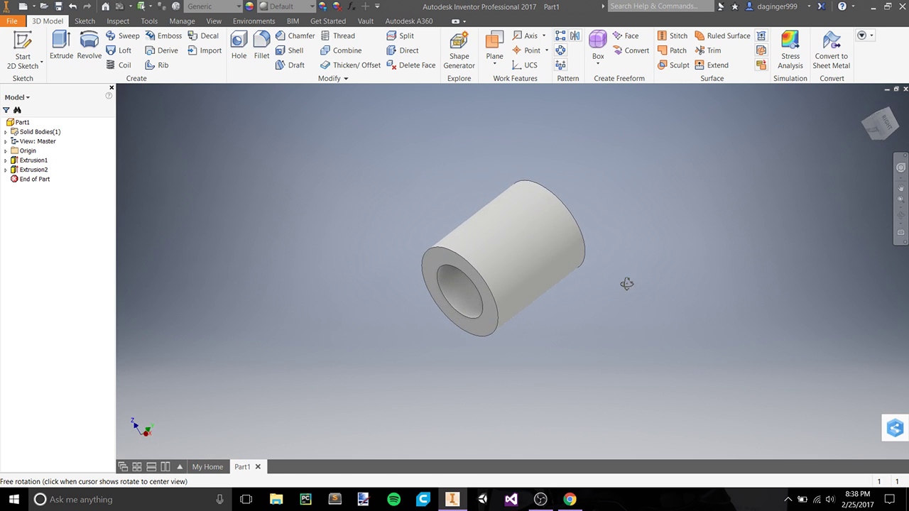
Start saving the part under a new name and create a desktop folder named Darth Vaders Light Saber.
{"action": "left_click", "coordinate": [14, 22]}
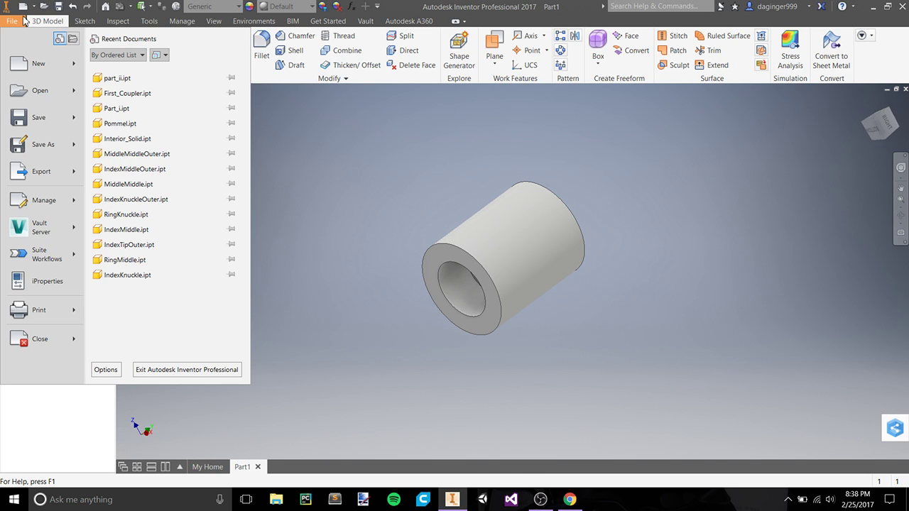
{"action": "left_click", "coordinate": [40, 145]}
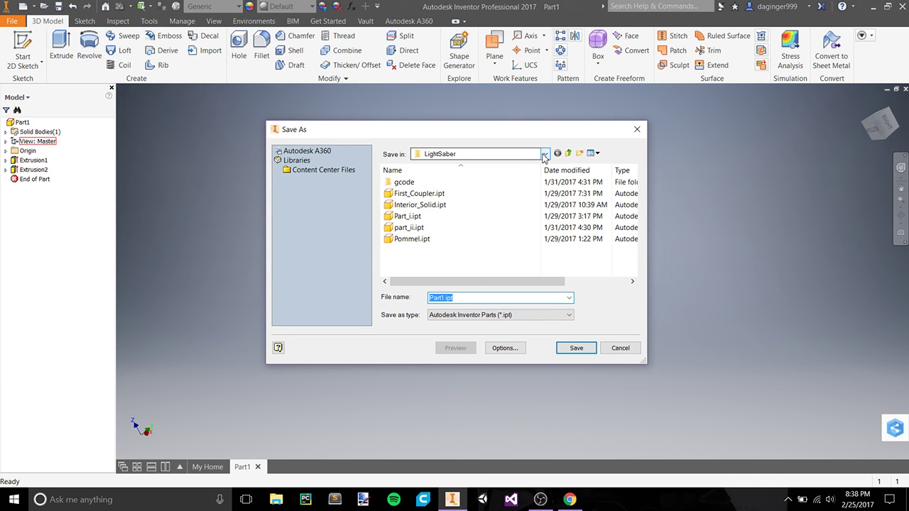
{"action": "left_click", "coordinate": [567, 154]}
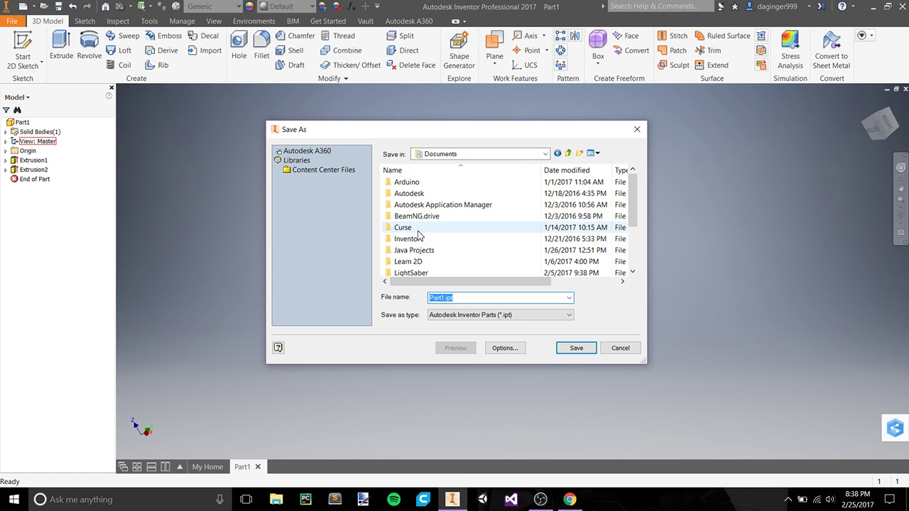
{"action": "left_click", "coordinate": [567, 155]}
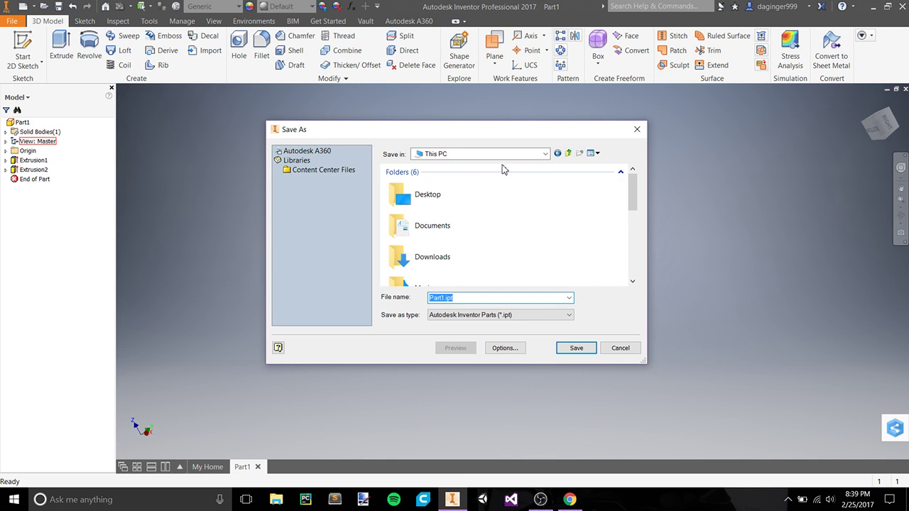
{"action": "double_click", "coordinate": [448, 195]}
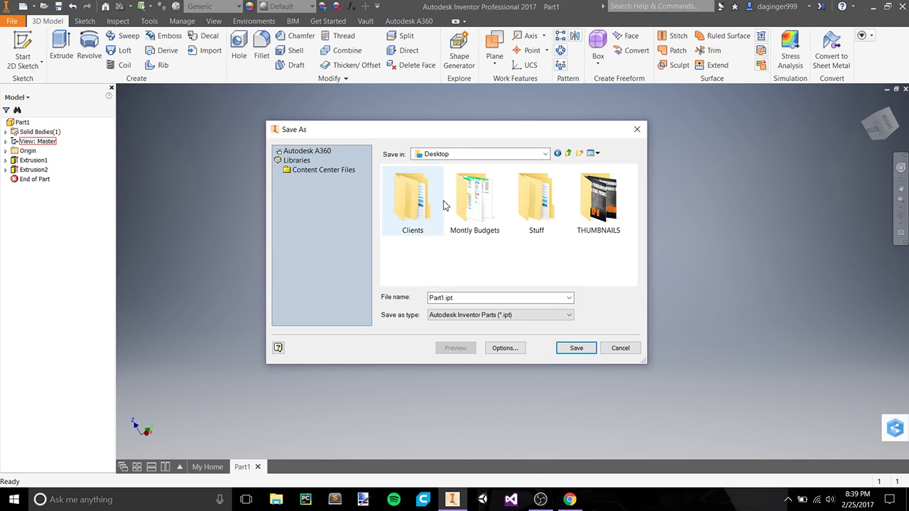
{"action": "left_click", "coordinate": [579, 154]}
{"action": "type", "text": "Da"}
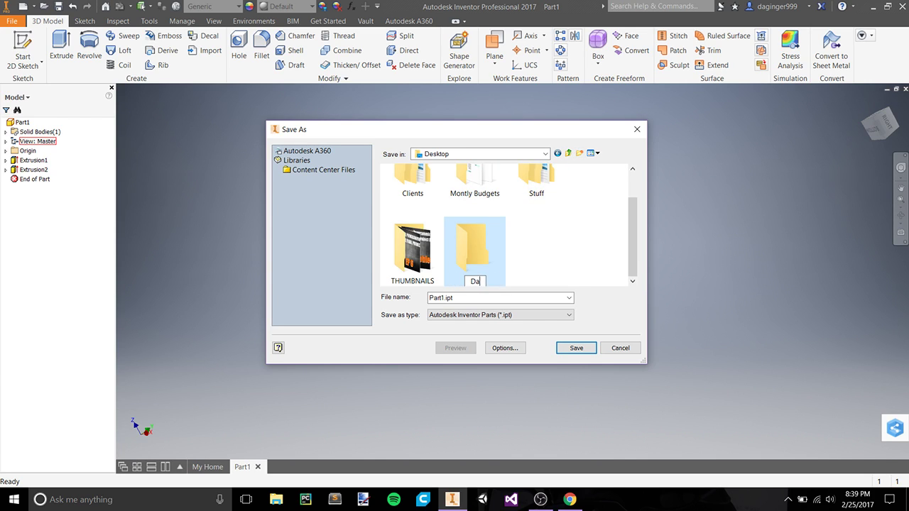
{"action": "type", "text": "rth VadersLight Saber"}
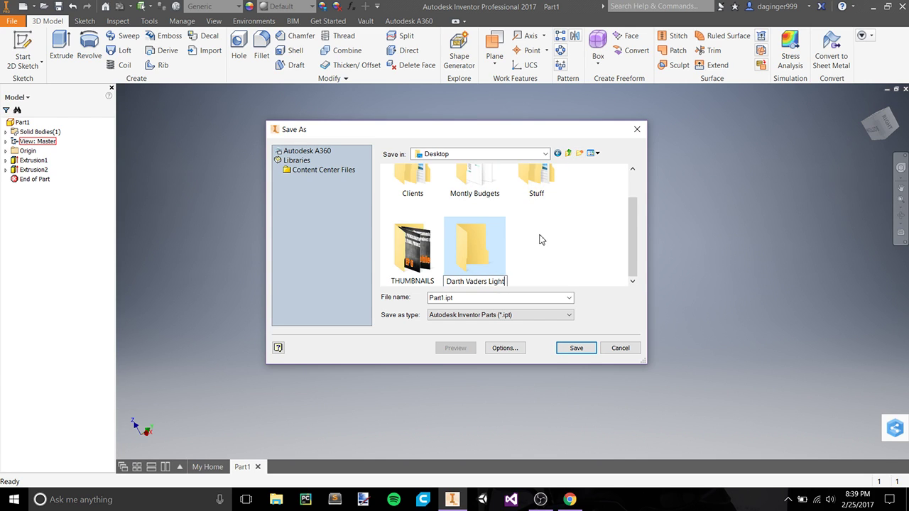
{"action": "key", "text": "Return"}
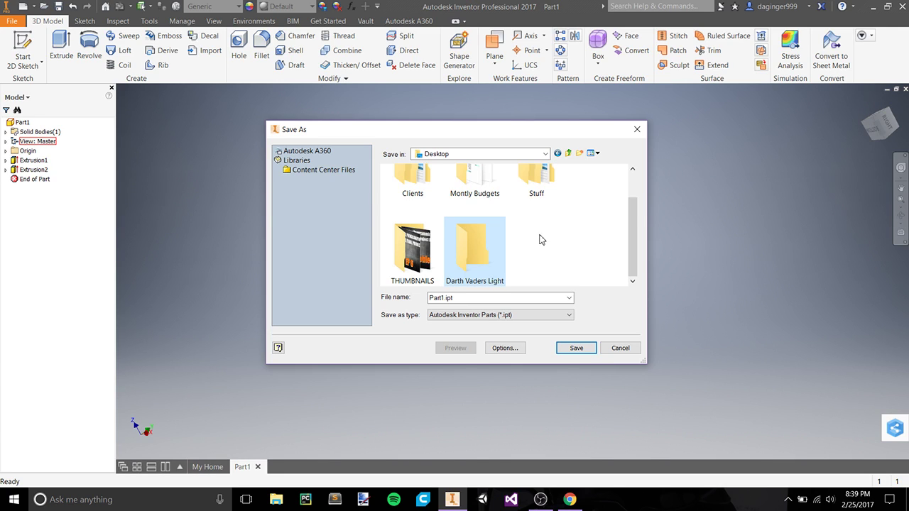
Save the part as Lower Hilt Rod inside the Darth Vaders Light Saber folder.
{"action": "double_click", "coordinate": [484, 257]}
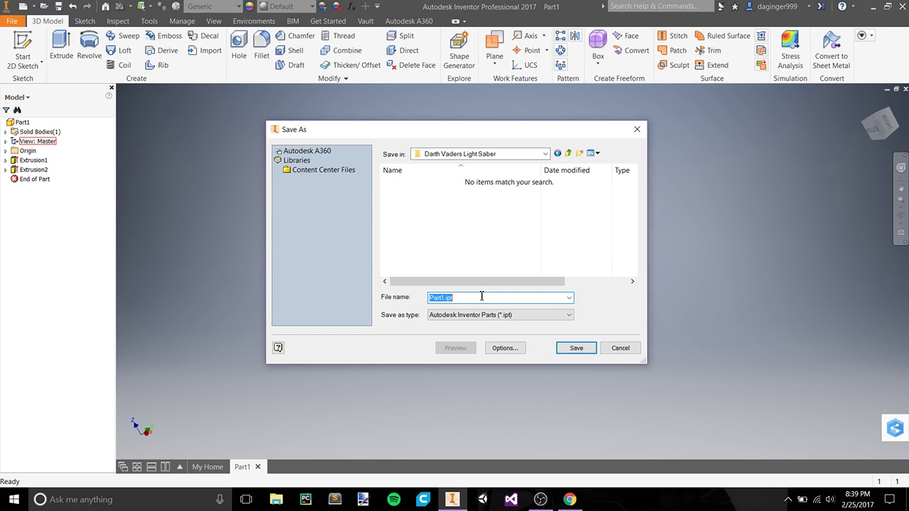
{"action": "type", "text": "Lower Hilt Rod"}
{"action": "key", "text": "Return"}
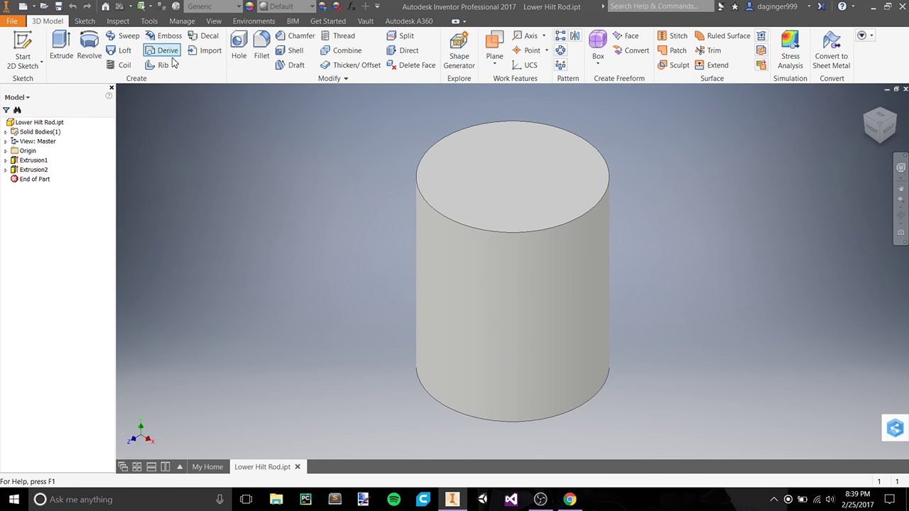
Start a CAD format export of the part and choose STL as the file type.
{"action": "left_click", "coordinate": [13, 21]}
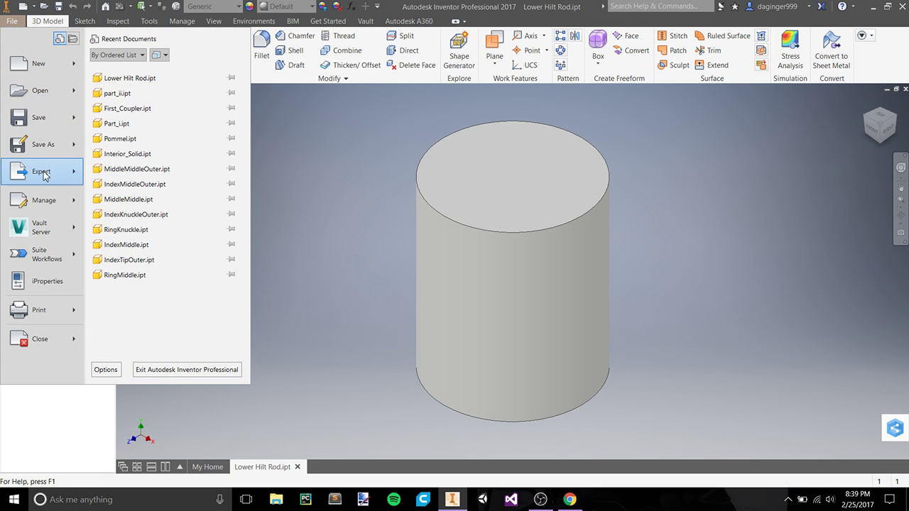
{"action": "mouse_move", "coordinate": [44, 179]}
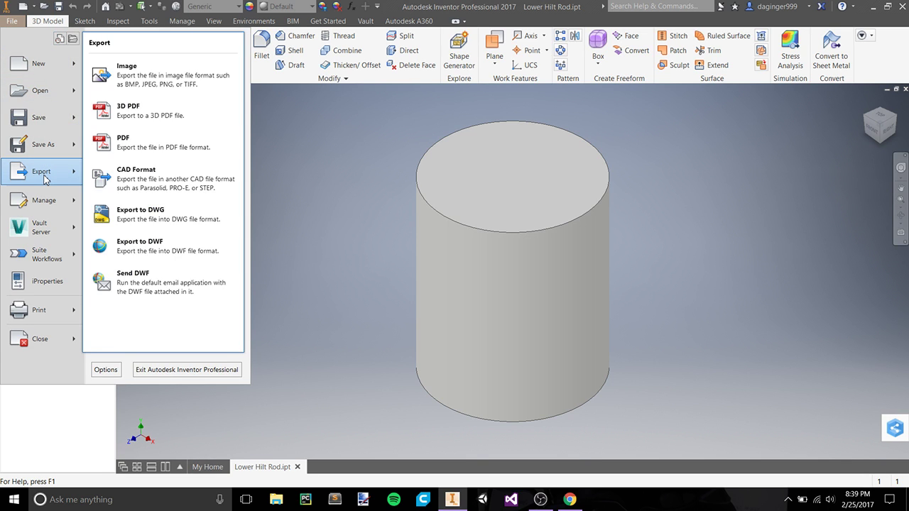
{"action": "left_click", "coordinate": [128, 185]}
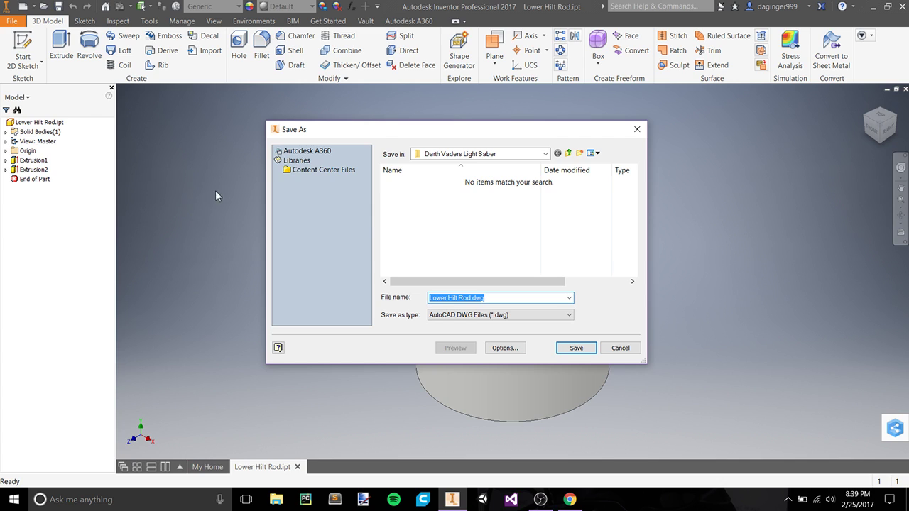
{"action": "left_click", "coordinate": [438, 315]}
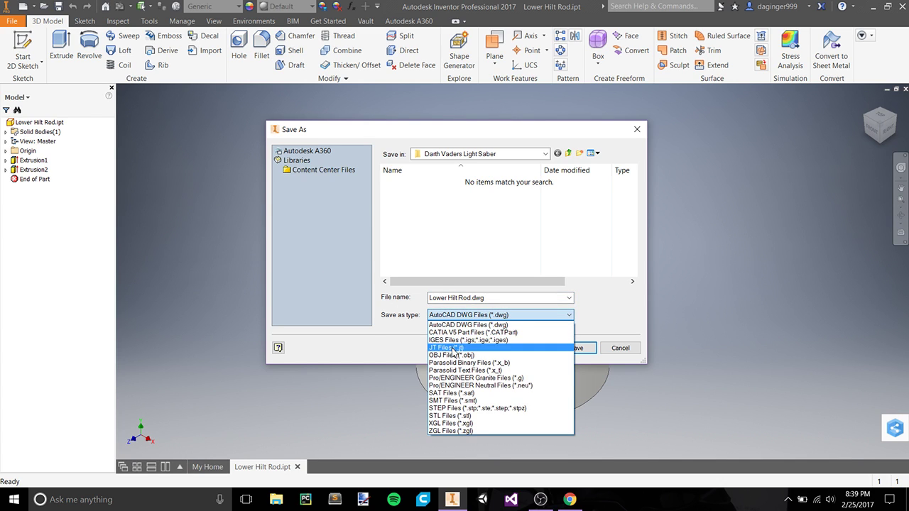
{"action": "left_click", "coordinate": [454, 415]}
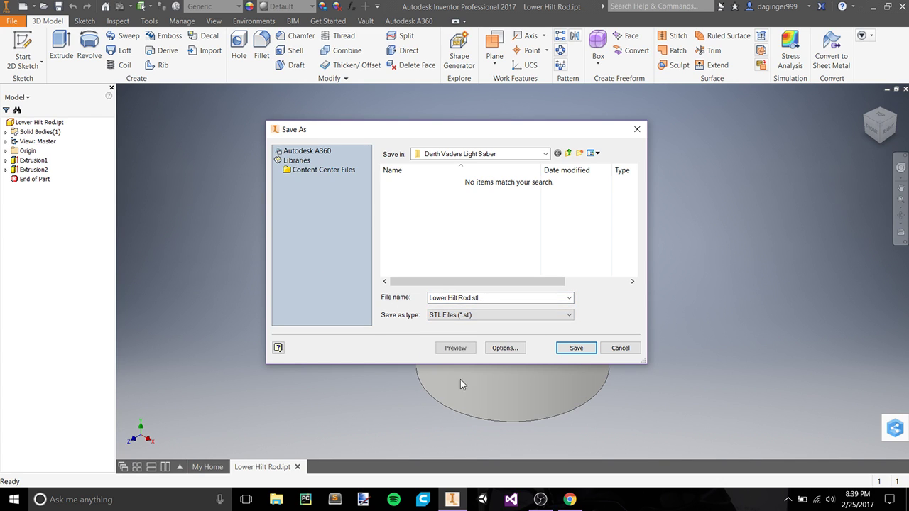
Set the STL export units to inch and save Lower Hilt Rod.stl in the Darth Vaders Light Saber folder.
{"action": "left_click", "coordinate": [497, 348]}
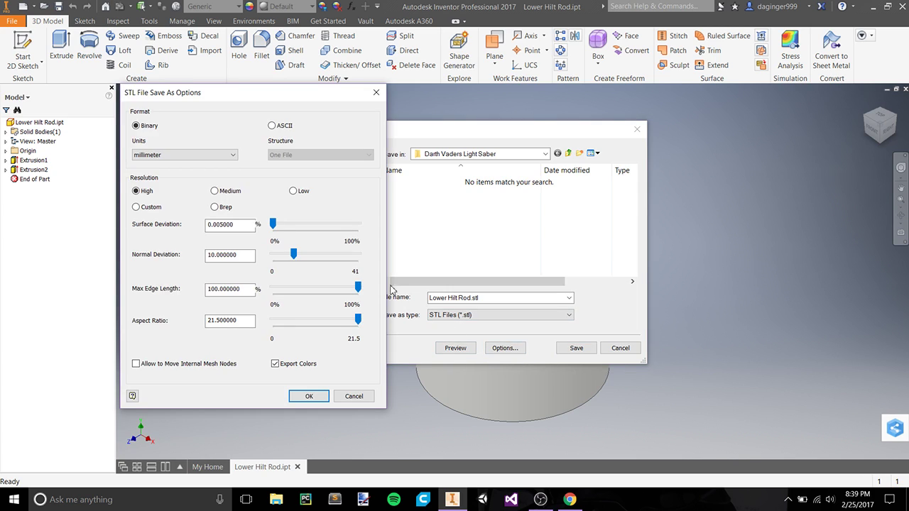
{"action": "left_click", "coordinate": [154, 156]}
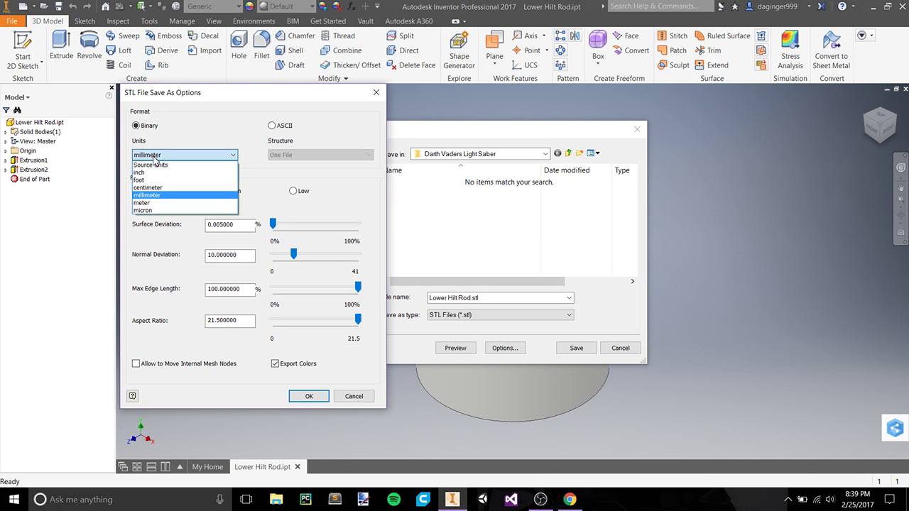
{"action": "left_click", "coordinate": [151, 172]}
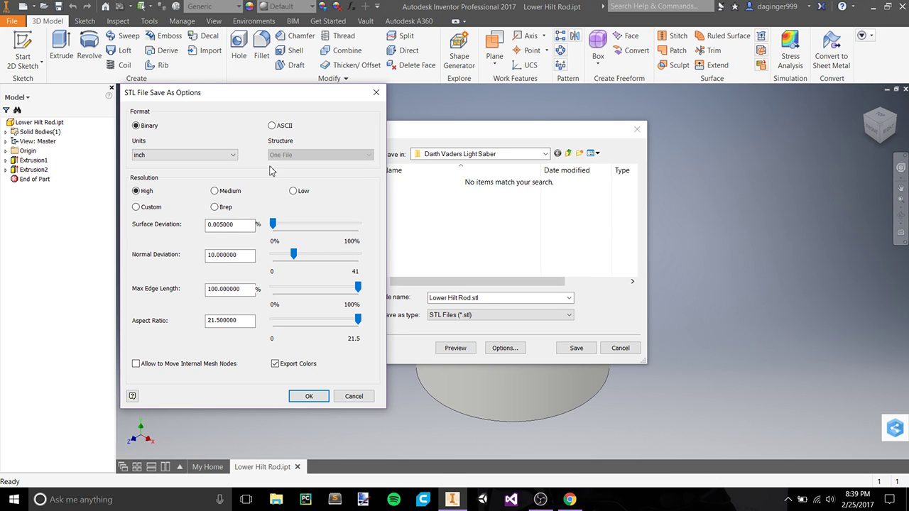
{"action": "left_click", "coordinate": [148, 153]}
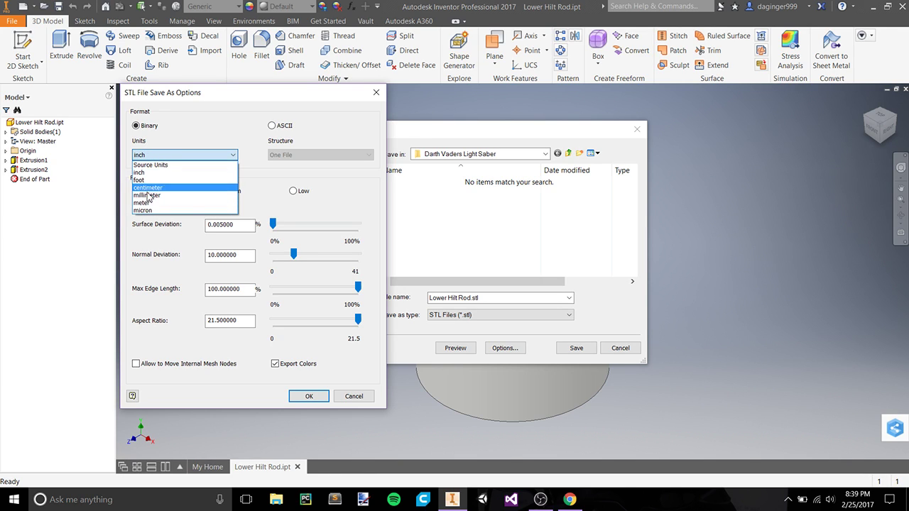
{"action": "left_click", "coordinate": [140, 174]}
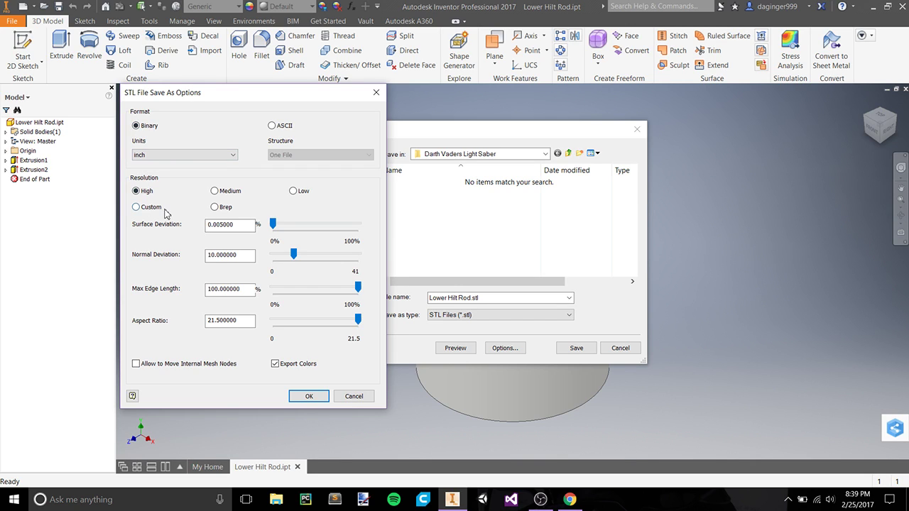
{"action": "left_click", "coordinate": [316, 396]}
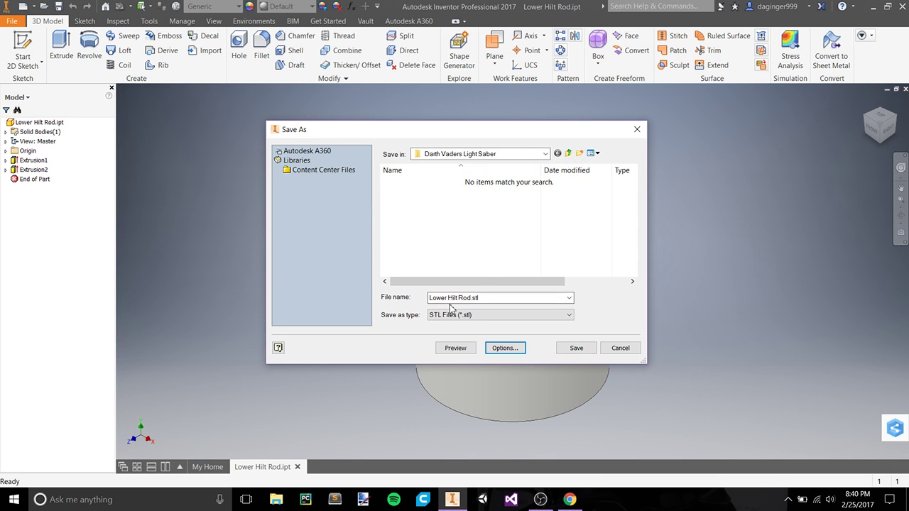
{"action": "left_click", "coordinate": [575, 348]}
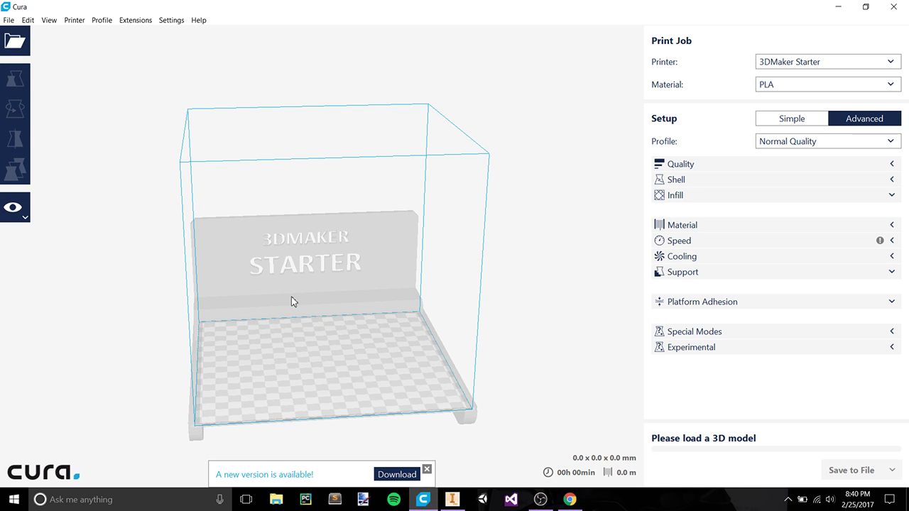
In Cura, dismiss the new version notice and load Lower Hilt Rod.stl from the desktop's Darth Vaders Light Saber folder.
{"action": "left_click", "coordinate": [427, 470]}
{"action": "middle_click_drag", "start_coordinate": [405, 288], "coordinate": [434, 264]}
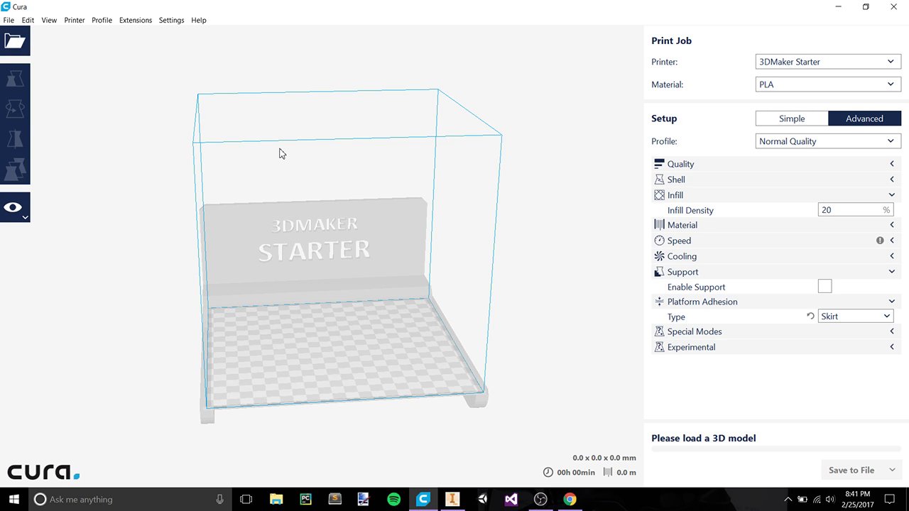
{"action": "left_click", "coordinate": [15, 41]}
{"action": "left_click", "coordinate": [45, 101]}
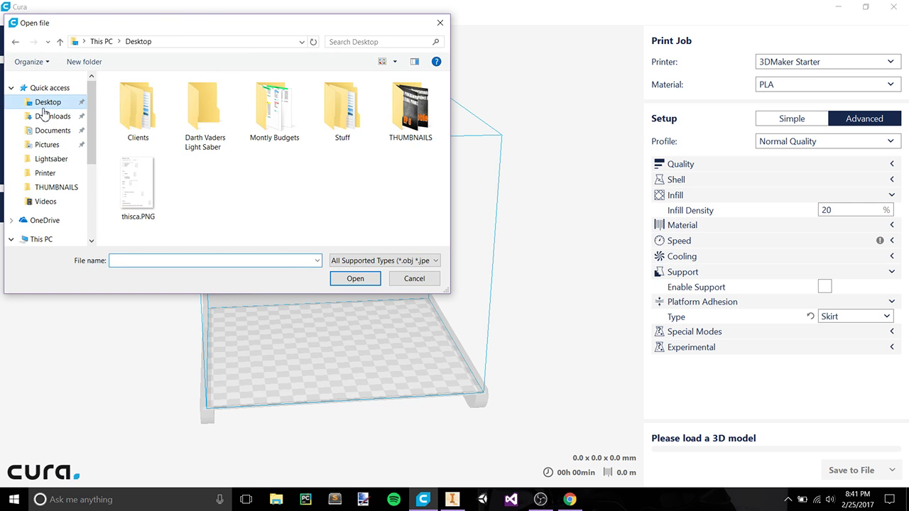
{"action": "double_click", "coordinate": [213, 126]}
{"action": "left_click", "coordinate": [138, 100]}
{"action": "left_click", "coordinate": [341, 278]}
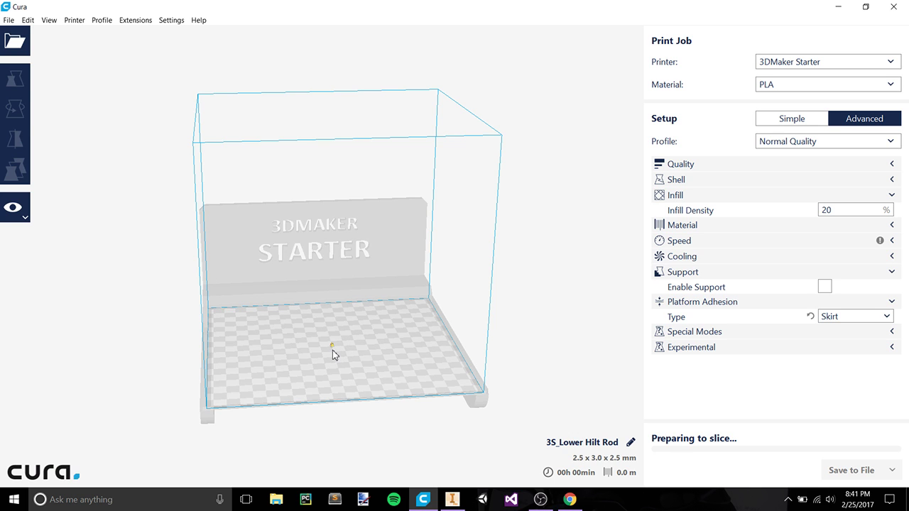
{"action": "scroll", "coordinate": [332, 350], "scroll_direction": "up", "scroll_amount": 5}
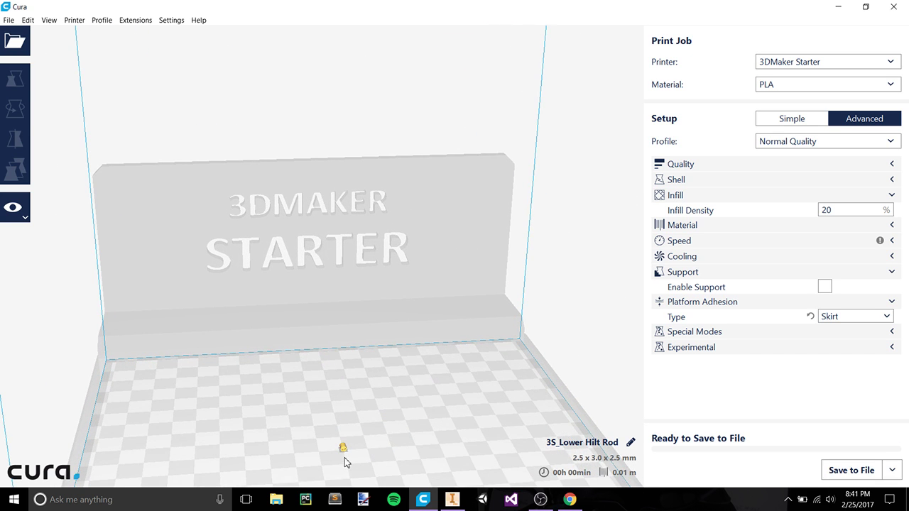
{"action": "scroll", "coordinate": [345, 461], "scroll_direction": "up", "scroll_amount": 5}
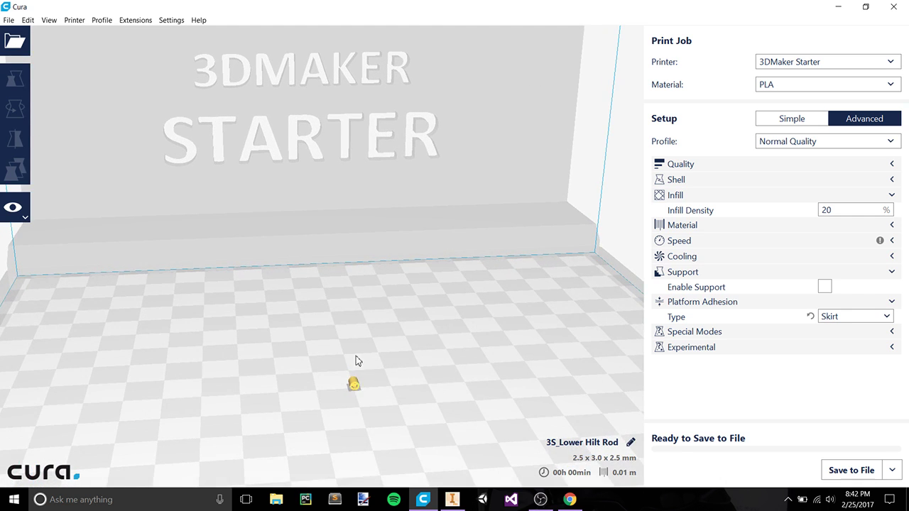
{"action": "middle_click_drag", "start_coordinate": [355, 360], "coordinate": [347, 268]}
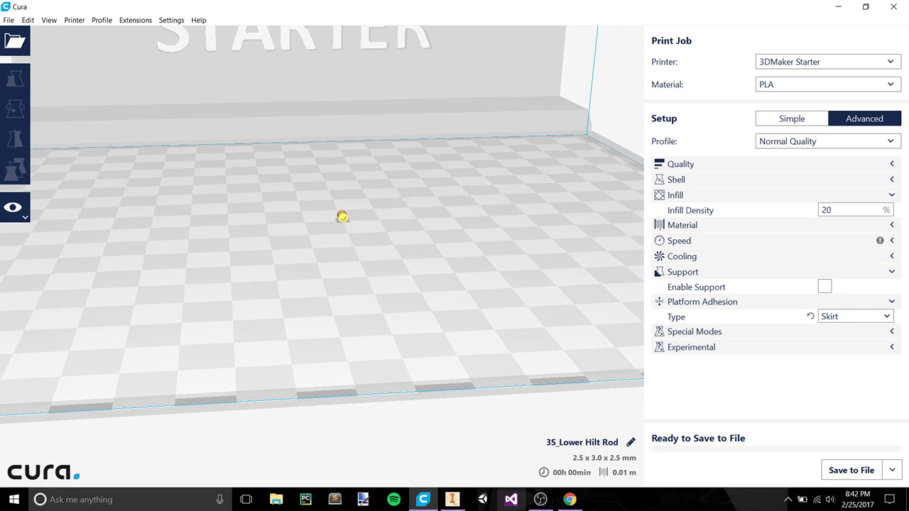
Switch to Inventor, reopen the part's STL export and set its units to Source Units.
{"action": "key", "text": "alt+Tab"}
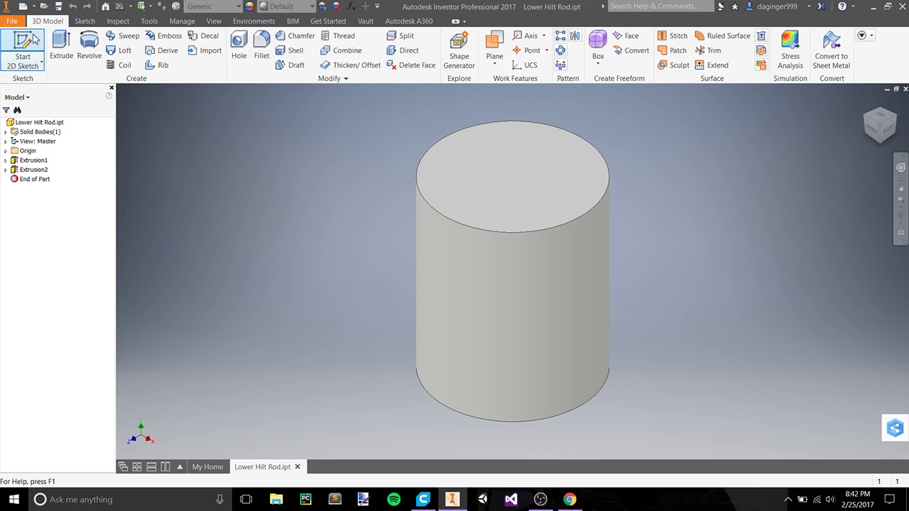
{"action": "left_click", "coordinate": [13, 21]}
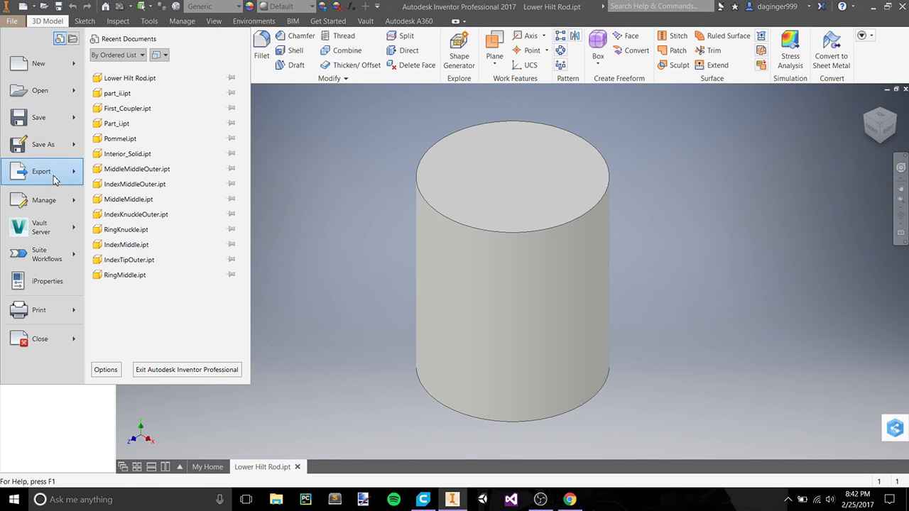
{"action": "mouse_move", "coordinate": [63, 179]}
{"action": "left_click", "coordinate": [170, 177]}
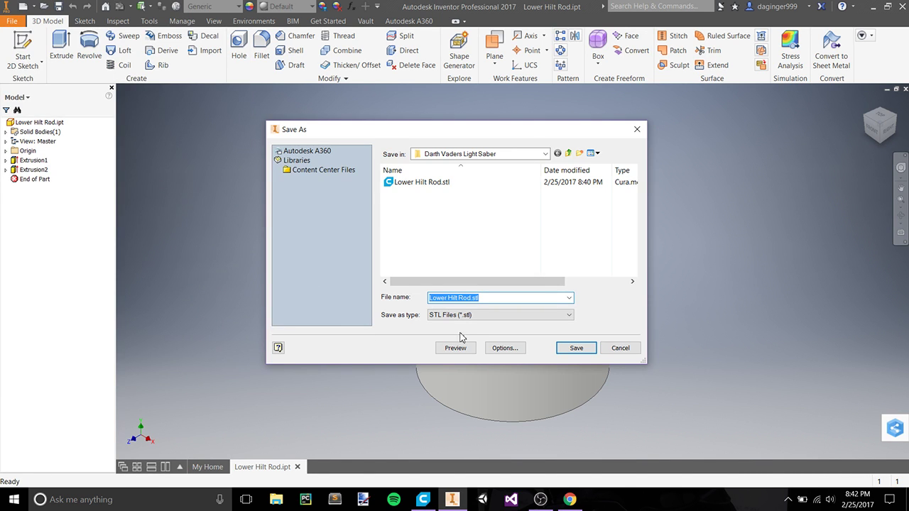
{"action": "left_click", "coordinate": [497, 349]}
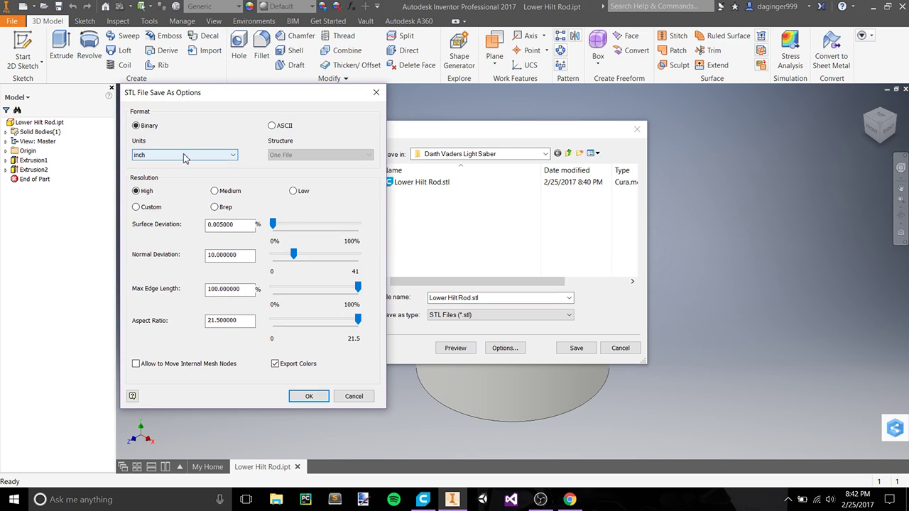
{"action": "left_click", "coordinate": [183, 156]}
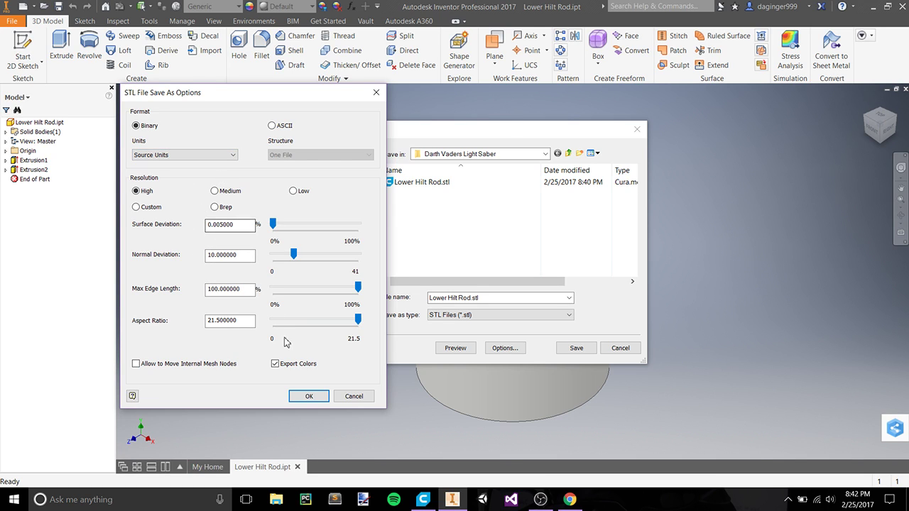
{"action": "left_click", "coordinate": [302, 397]}
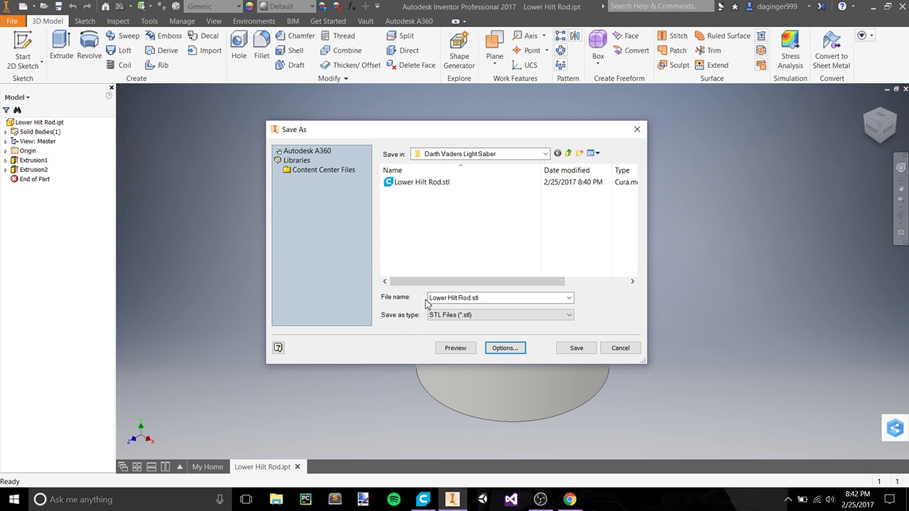
Preview the STL mesh, close the preview, and save over Lower Hilt Rod.stl in the Darth Vaders Light Saber folder.
{"action": "left_click", "coordinate": [456, 348]}
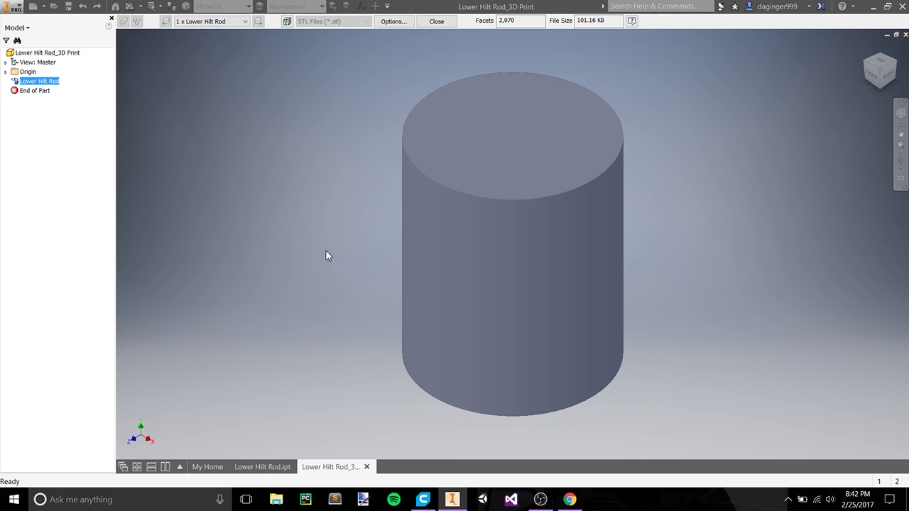
{"action": "left_click", "coordinate": [367, 468]}
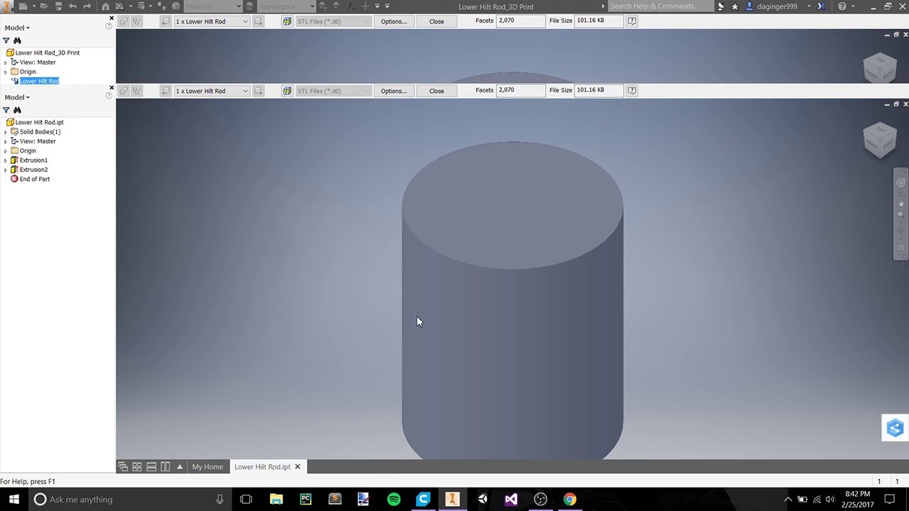
{"action": "left_click", "coordinate": [498, 317]}
{"action": "left_click", "coordinate": [497, 316]}
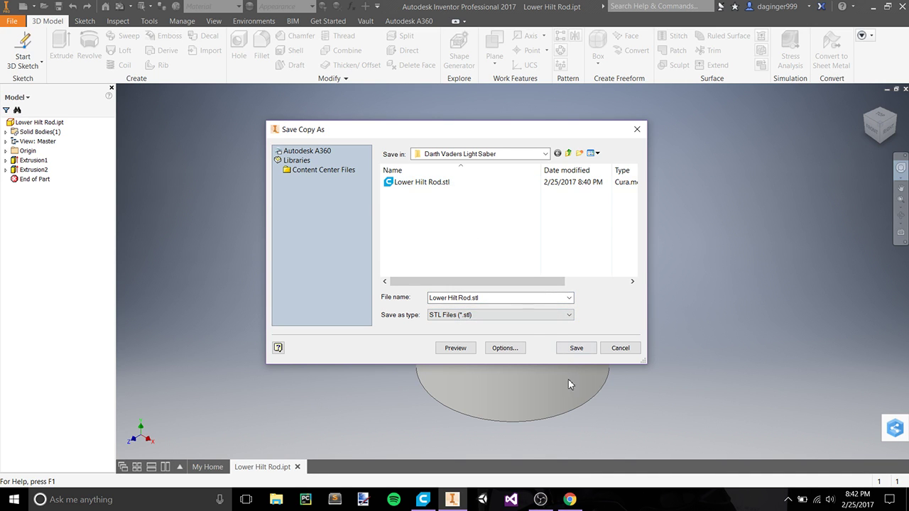
{"action": "left_click", "coordinate": [577, 350]}
{"action": "left_click", "coordinate": [476, 252]}
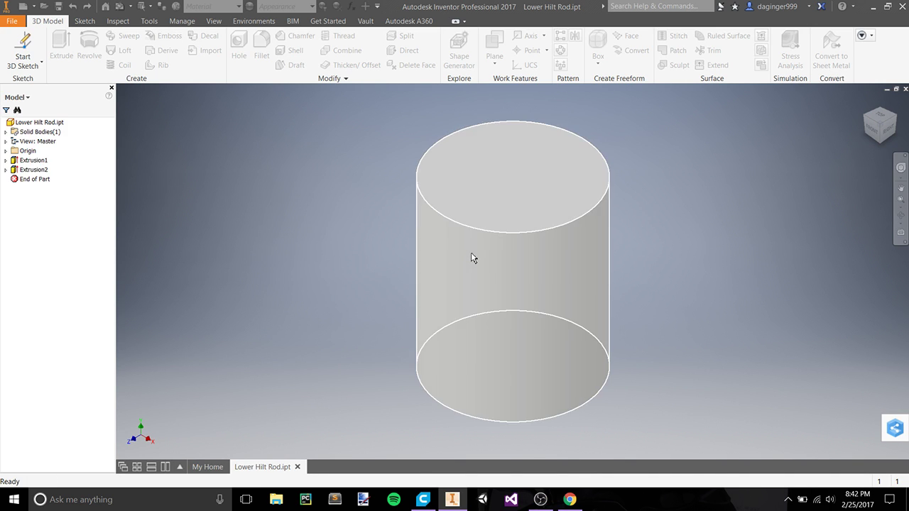
Switch to Cura, load the re-exported Lower Hilt Rod.stl, and delete the model from the build plate.
{"action": "left_click", "coordinate": [424, 499]}
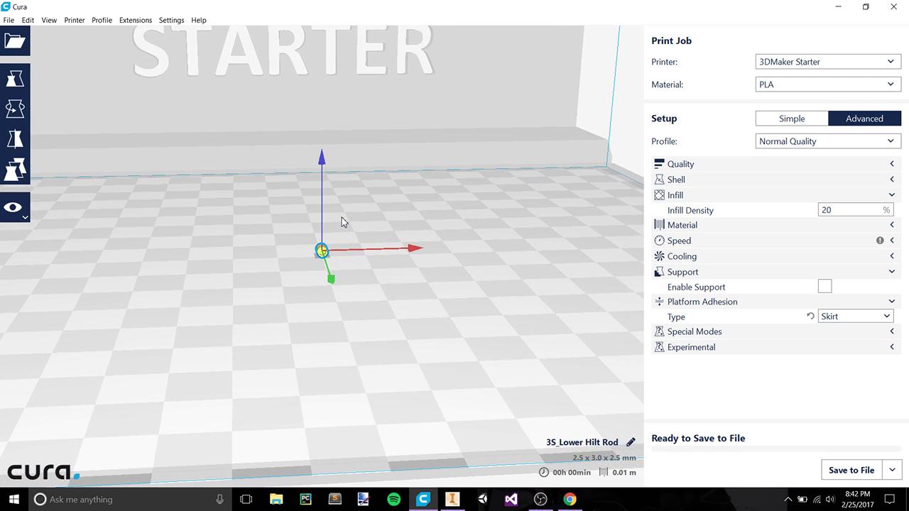
{"action": "left_click", "coordinate": [15, 40]}
{"action": "left_click", "coordinate": [161, 97]}
{"action": "left_click", "coordinate": [352, 278]}
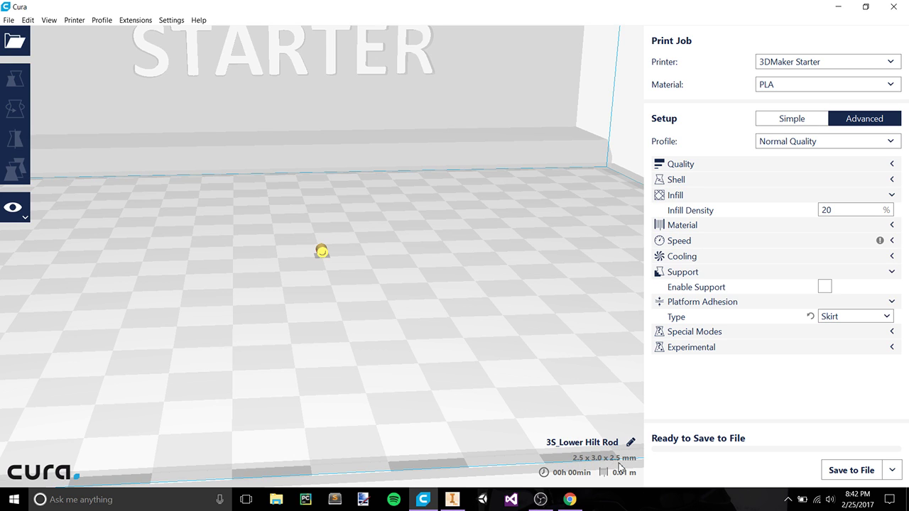
{"action": "left_click", "coordinate": [321, 252]}
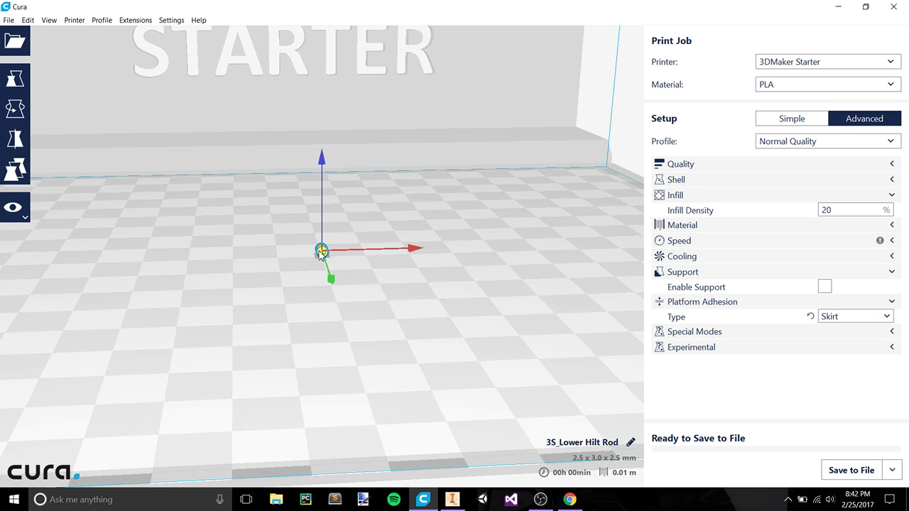
{"action": "key", "text": "Delete"}
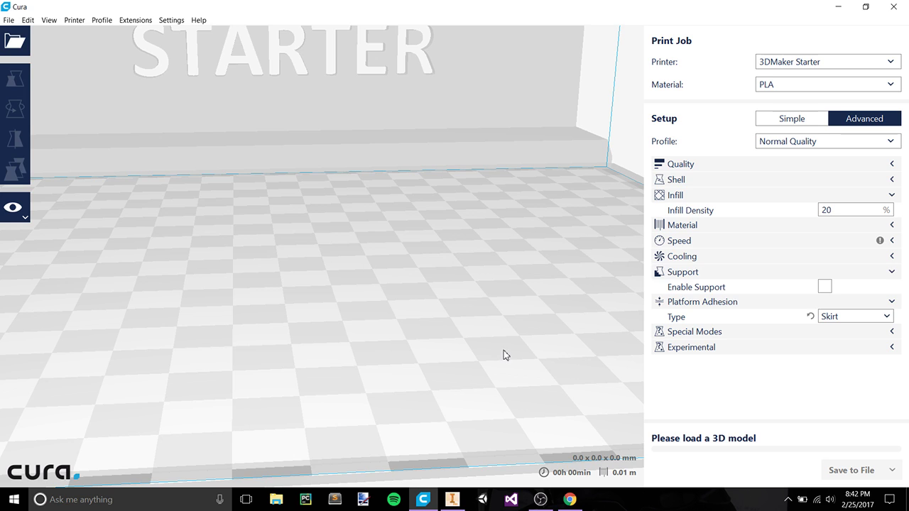
{"action": "left_click", "coordinate": [452, 500]}
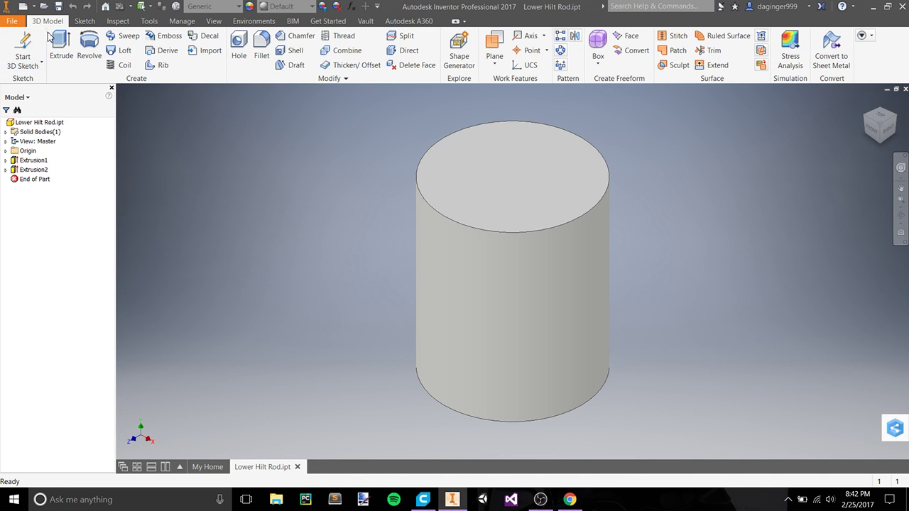
{"action": "left_click", "coordinate": [19, 19]}
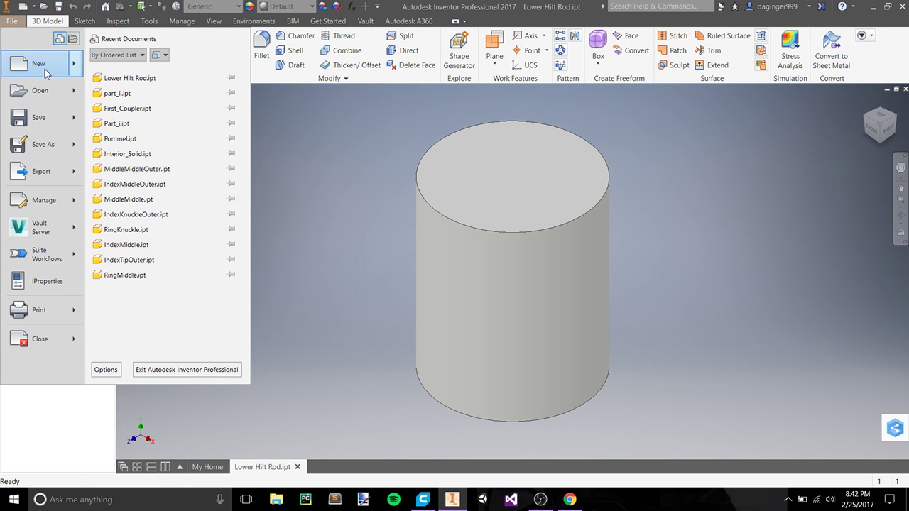
{"action": "left_click", "coordinate": [41, 143]}
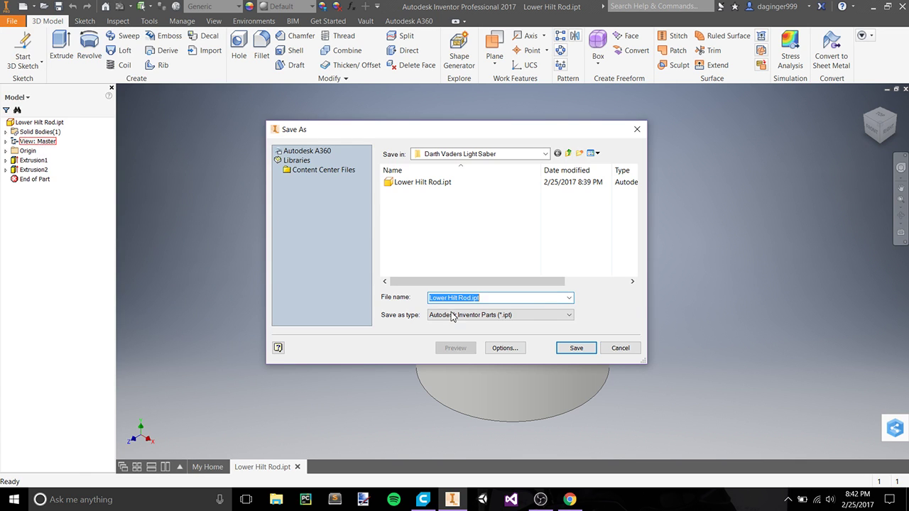
{"action": "left_click", "coordinate": [497, 349]}
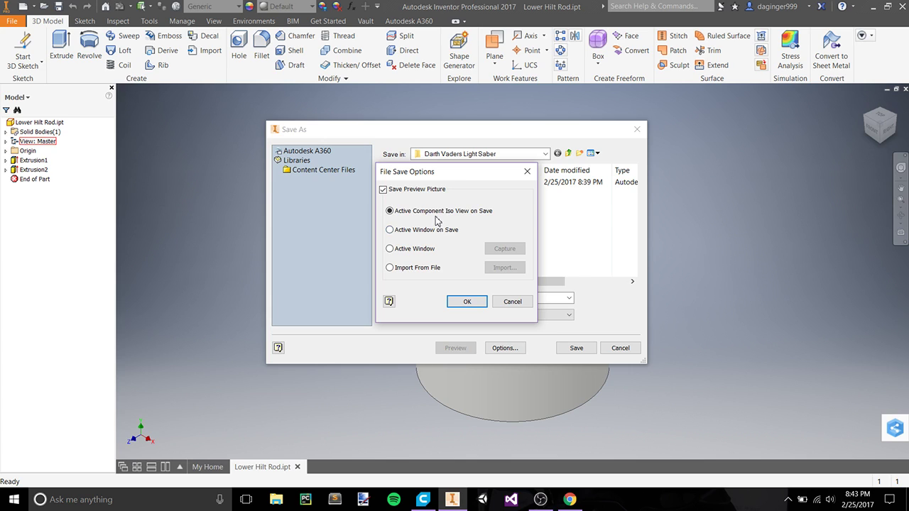
{"action": "left_click", "coordinate": [512, 301]}
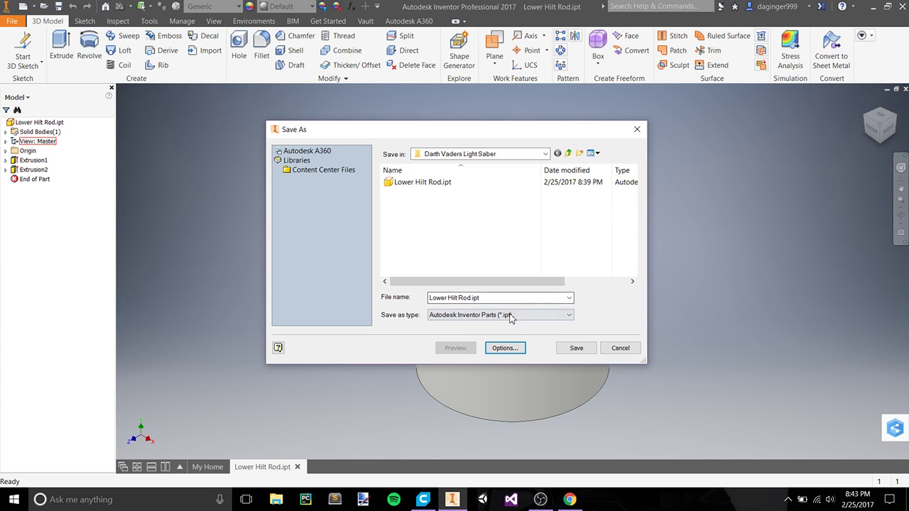
{"action": "left_click", "coordinate": [618, 347]}
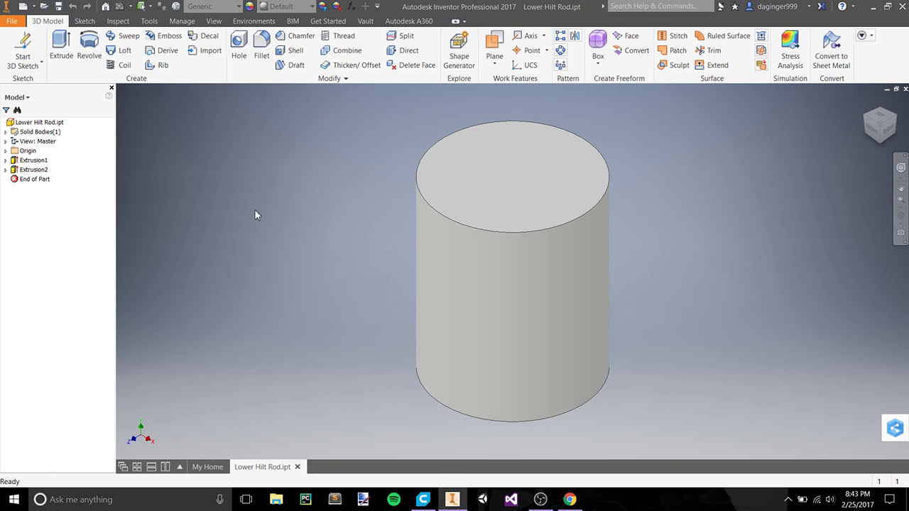
In Inventor, export the part as STL with units set to inch, replacing the existing Lower Hilt Rod.stl.
{"action": "left_click", "coordinate": [12, 20]}
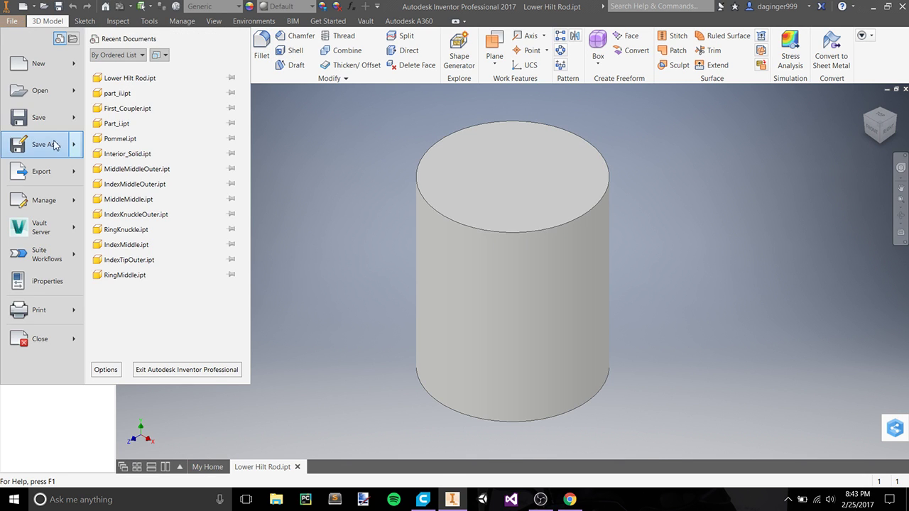
{"action": "left_click", "coordinate": [151, 182]}
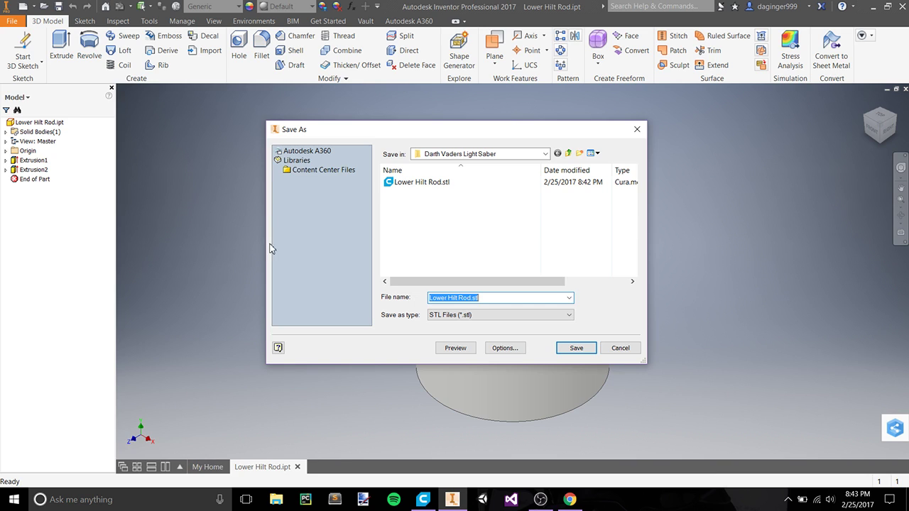
{"action": "left_click", "coordinate": [507, 315]}
{"action": "left_click", "coordinate": [507, 321]}
{"action": "left_click", "coordinate": [504, 348]}
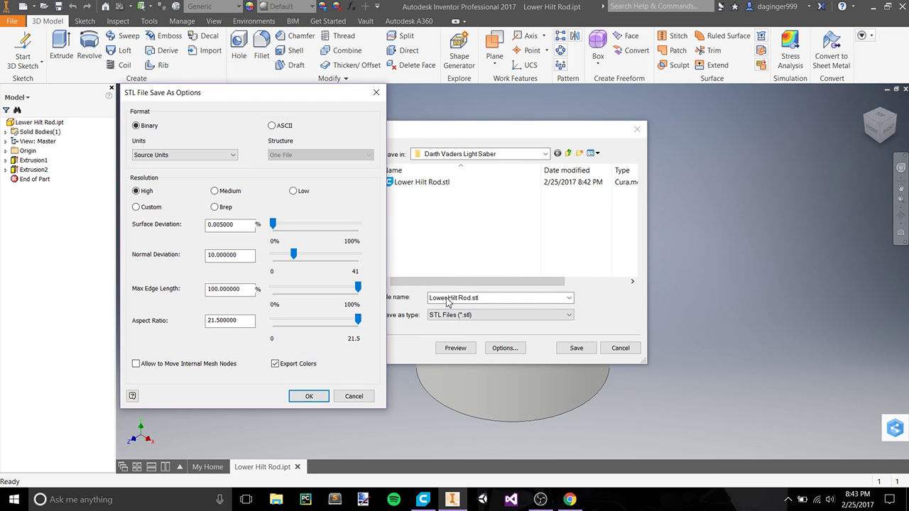
{"action": "left_click", "coordinate": [189, 156]}
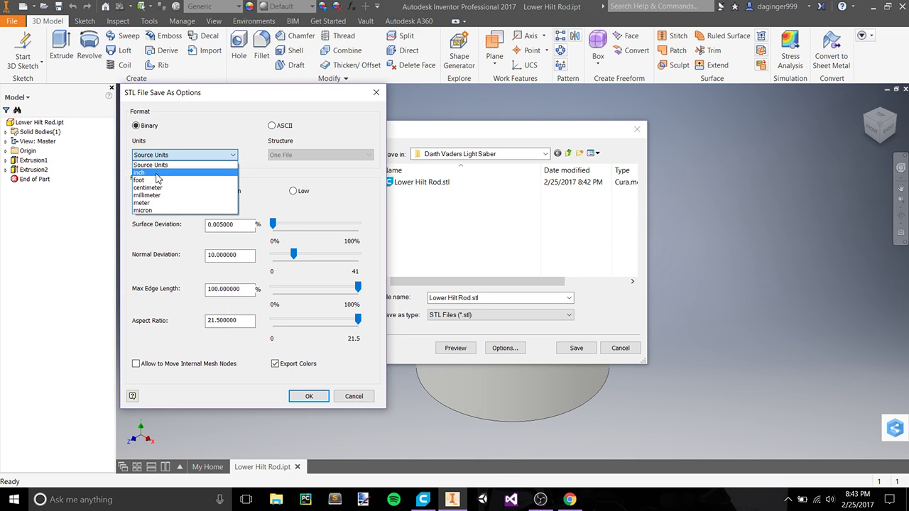
{"action": "left_click", "coordinate": [158, 173]}
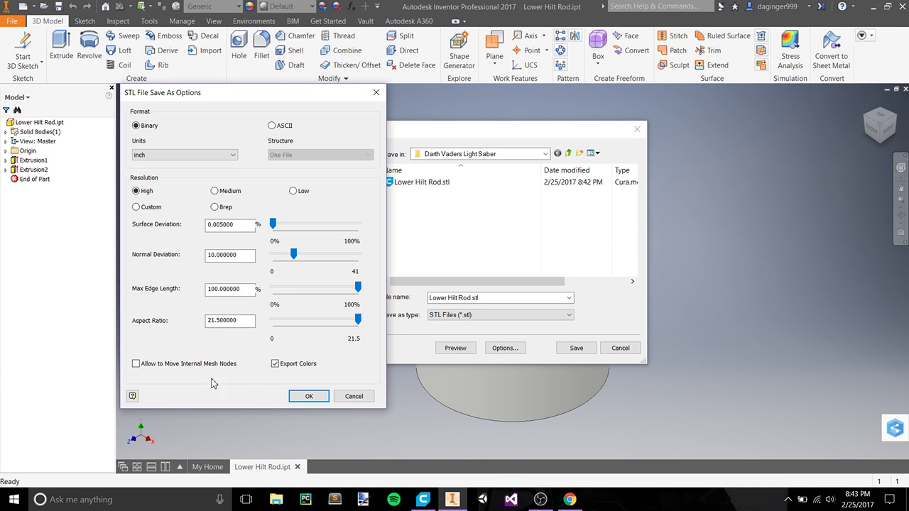
{"action": "left_click", "coordinate": [304, 396]}
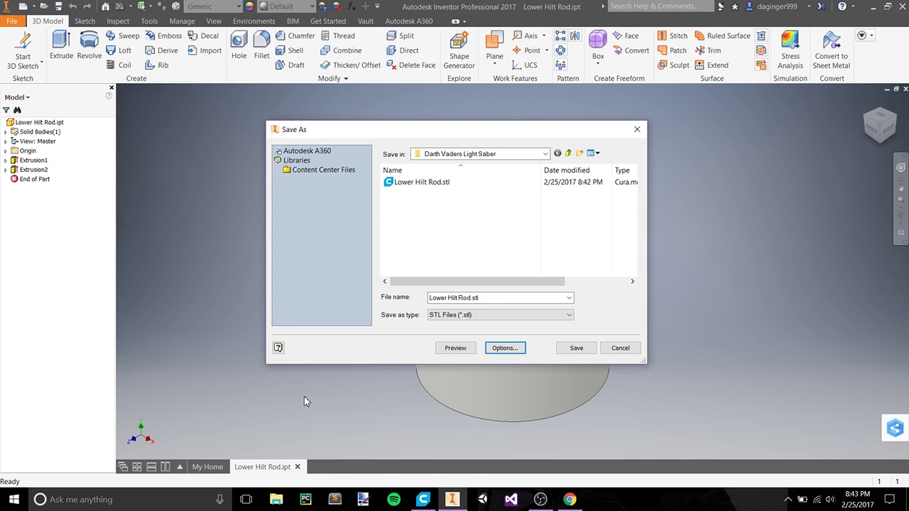
{"action": "left_click", "coordinate": [569, 355]}
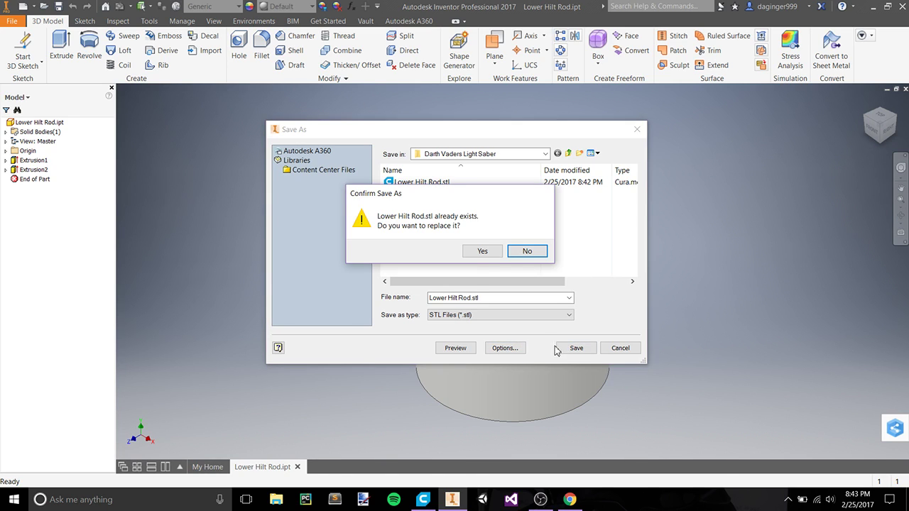
{"action": "left_click", "coordinate": [483, 254]}
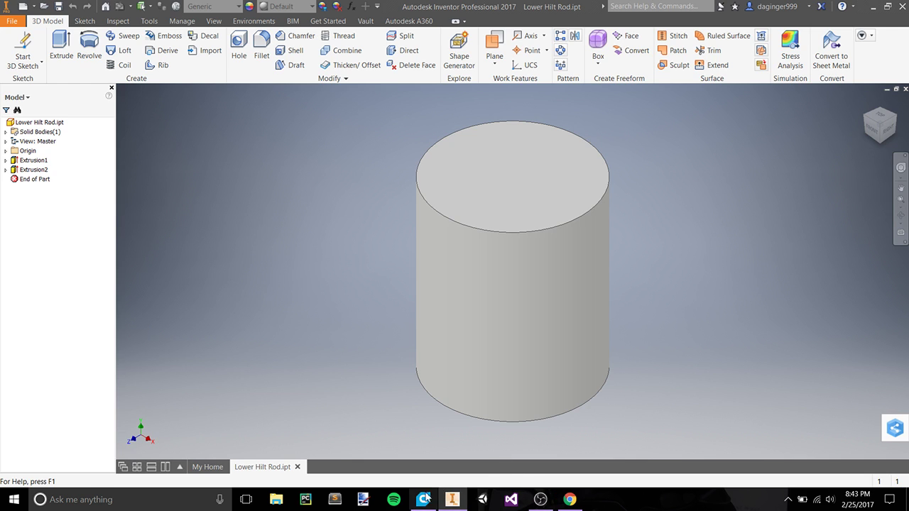
Switch to Cura and load Lower Hilt Rod.stl from the Darth Vaders Light Saber folder.
{"action": "left_click", "coordinate": [424, 499]}
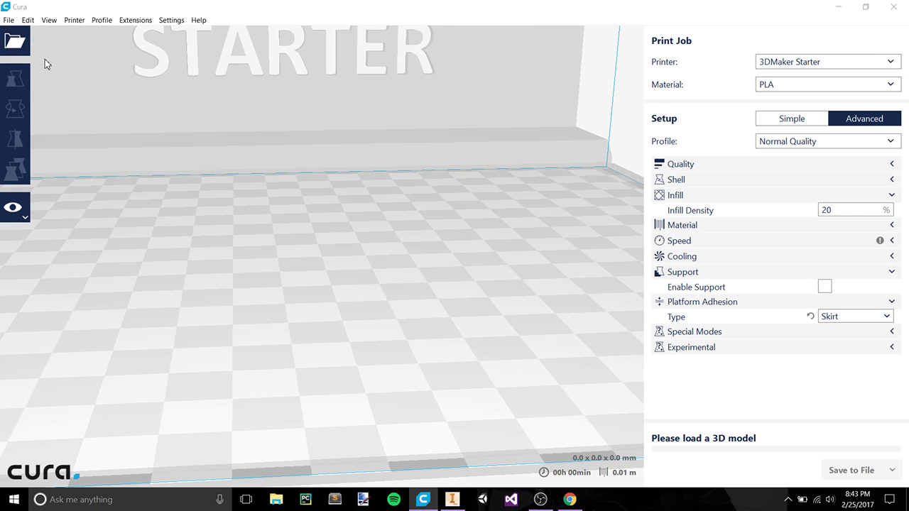
{"action": "left_click", "coordinate": [15, 41]}
{"action": "left_click", "coordinate": [148, 98]}
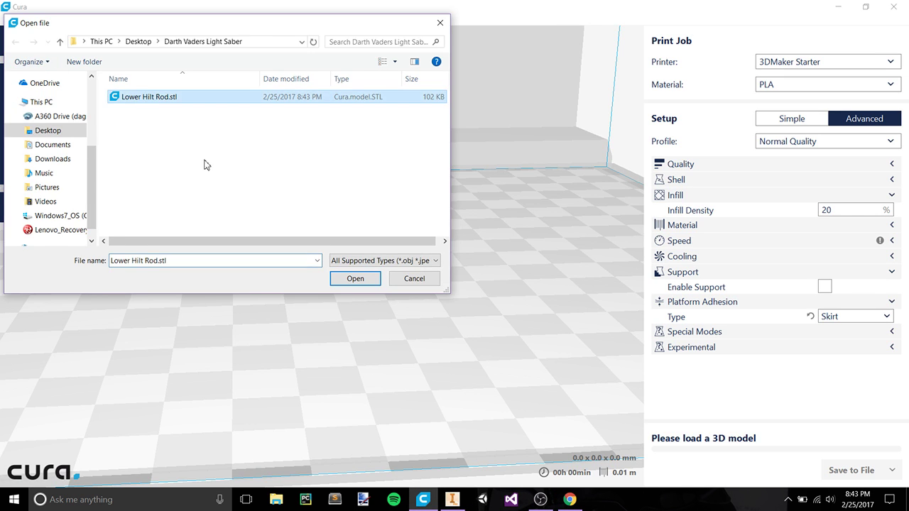
{"action": "left_click", "coordinate": [333, 276]}
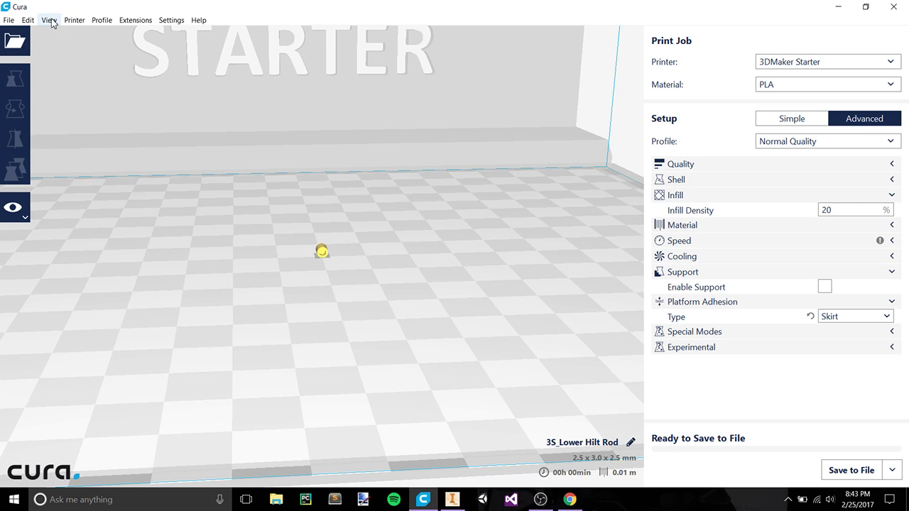
Look through Cura's preference pages for a setting that affects imported model units or scale, and close the preferences.
{"action": "left_click", "coordinate": [175, 22]}
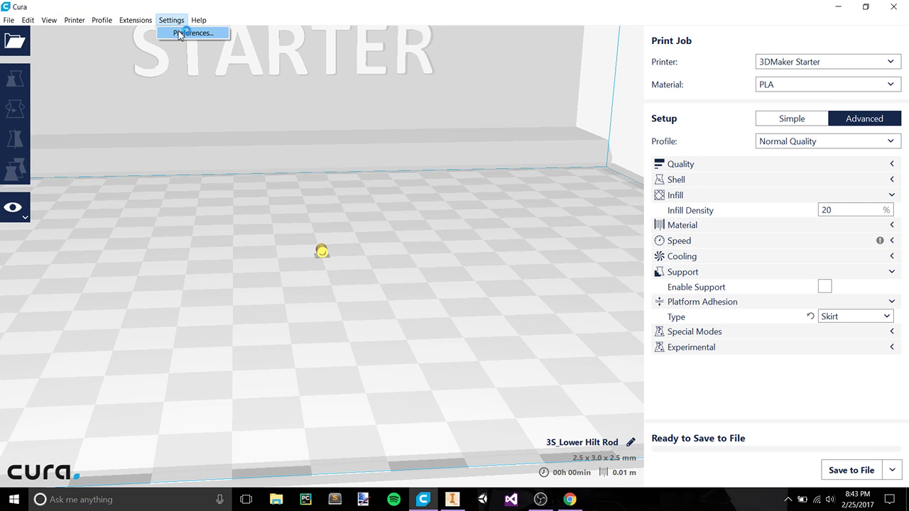
{"action": "left_click", "coordinate": [183, 33]}
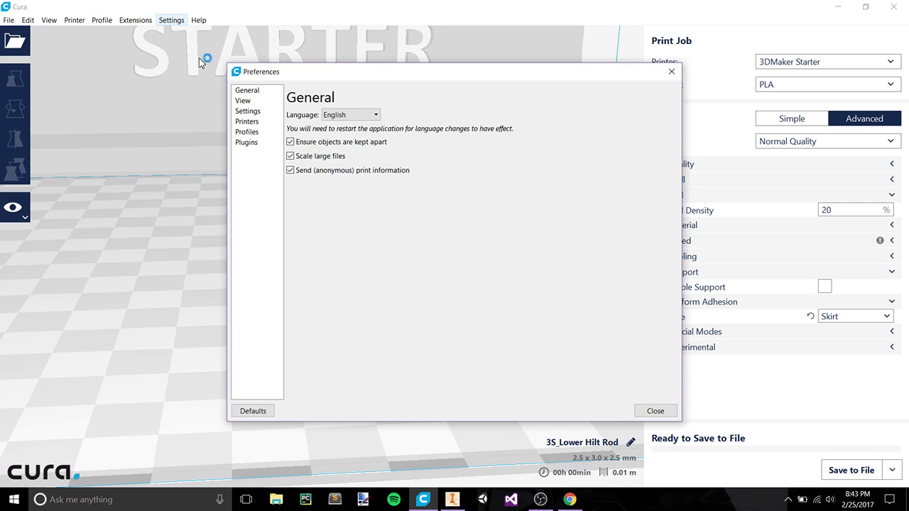
{"action": "left_click", "coordinate": [244, 123]}
{"action": "left_click", "coordinate": [247, 133]}
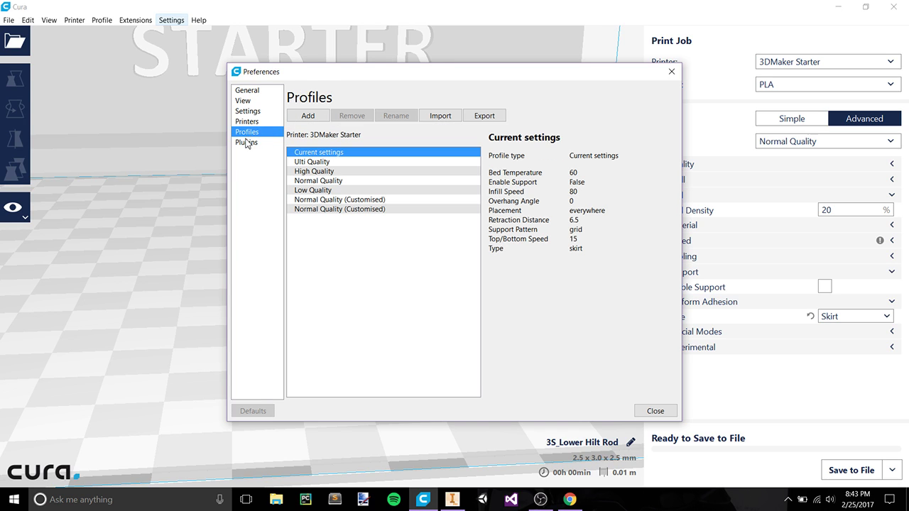
{"action": "left_click", "coordinate": [246, 145]}
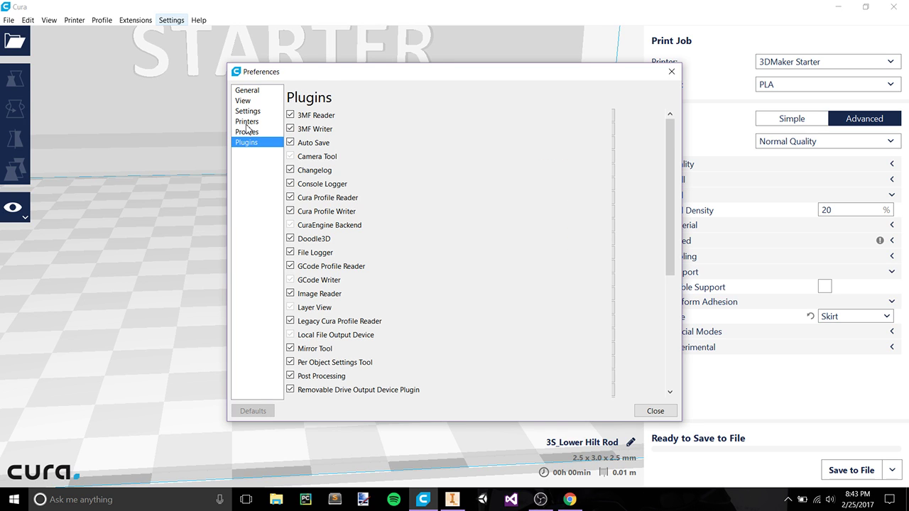
{"action": "left_click", "coordinate": [246, 122]}
{"action": "left_click", "coordinate": [248, 112]}
{"action": "left_click", "coordinate": [249, 100]}
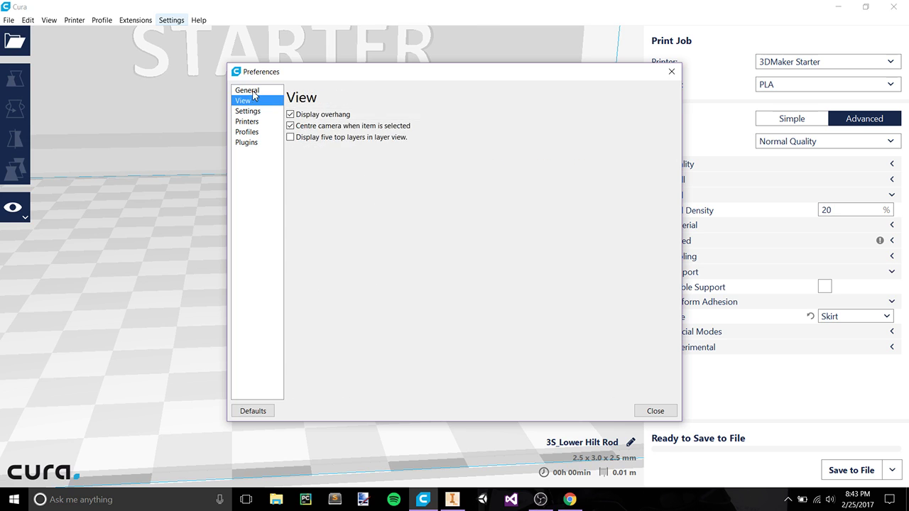
{"action": "left_click", "coordinate": [254, 93]}
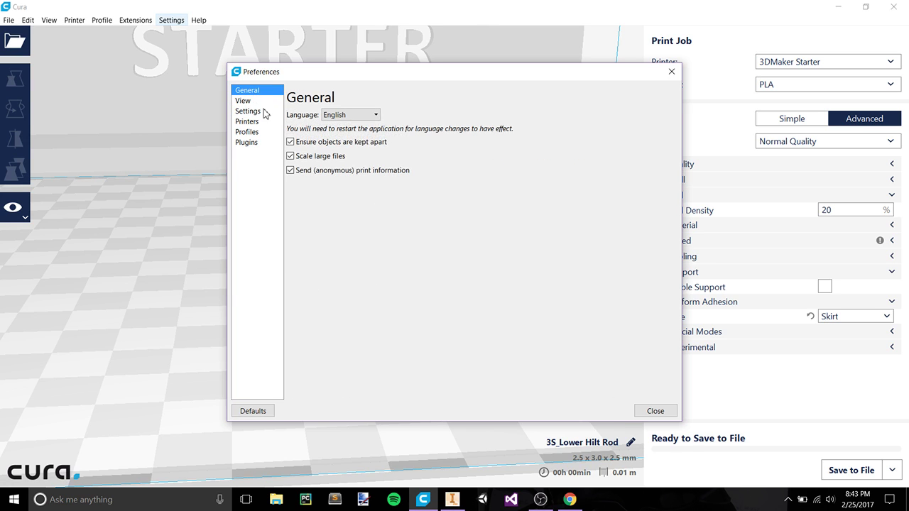
{"action": "left_click", "coordinate": [653, 411]}
Delete the Lower Hilt Rod model from the build plate and switch to Inventor.
{"action": "left_click", "coordinate": [321, 252]}
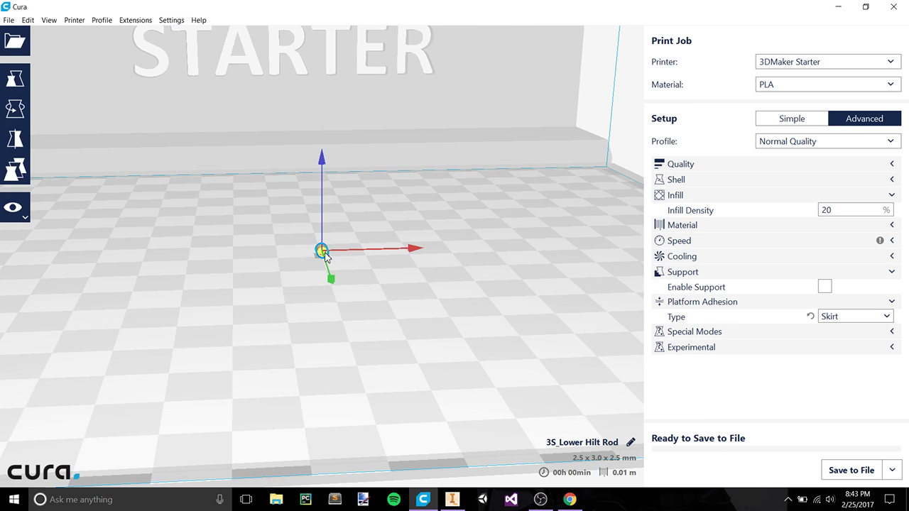
{"action": "key", "text": "Delete"}
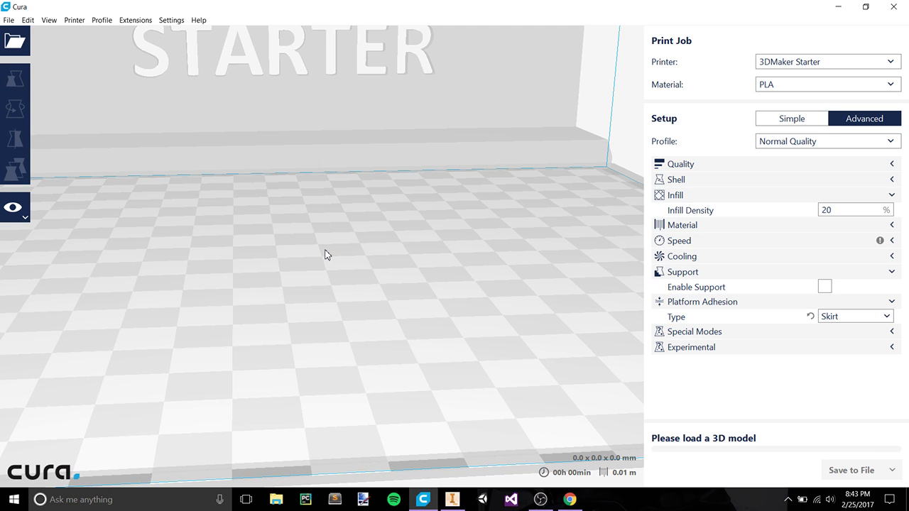
{"action": "left_click", "coordinate": [451, 499]}
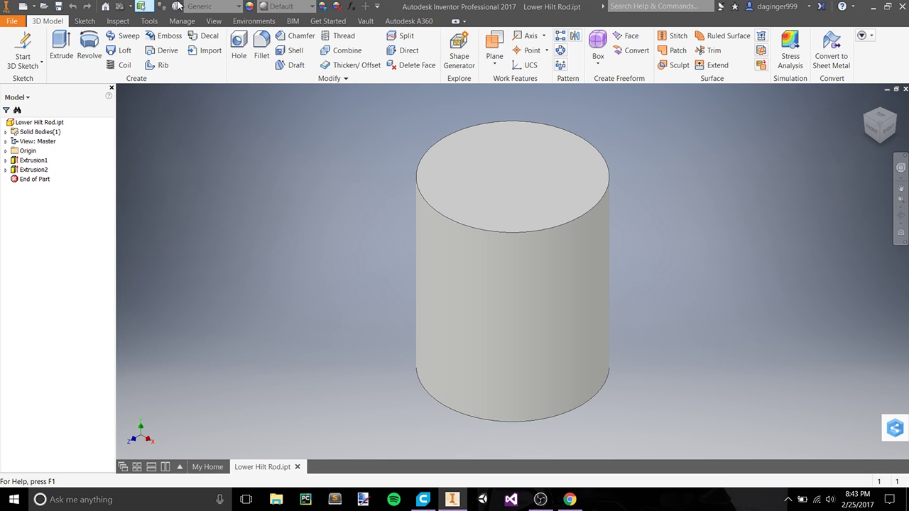
{"action": "left_click", "coordinate": [147, 22]}
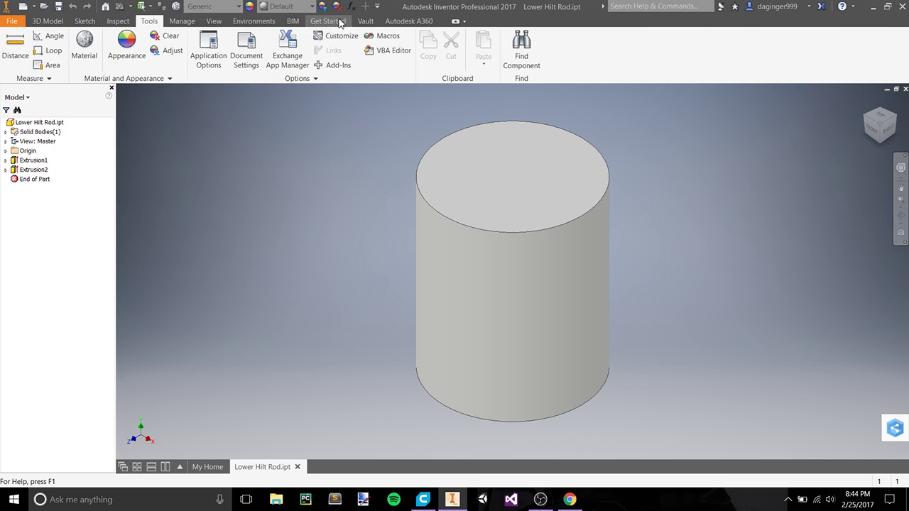
{"action": "left_click", "coordinate": [12, 20]}
{"action": "left_click", "coordinate": [38, 24]}
{"action": "left_click", "coordinate": [47, 21]}
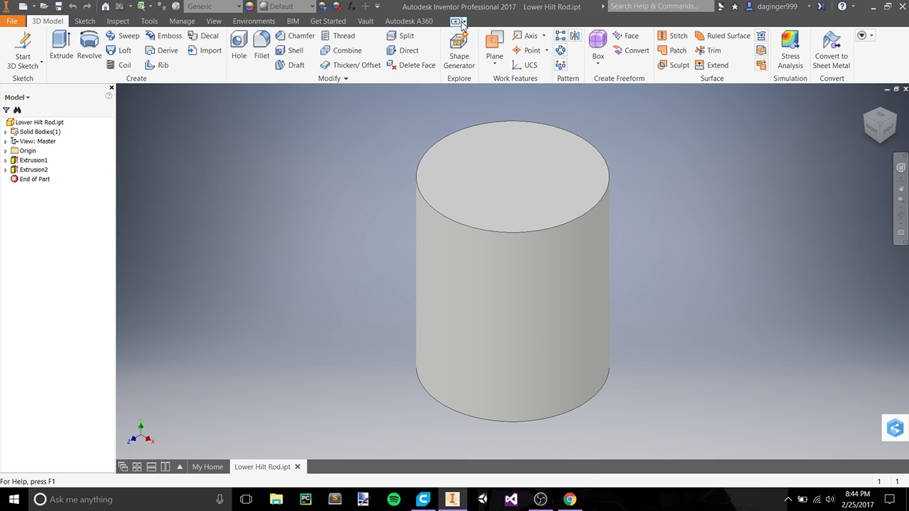
{"action": "left_click", "coordinate": [213, 21]}
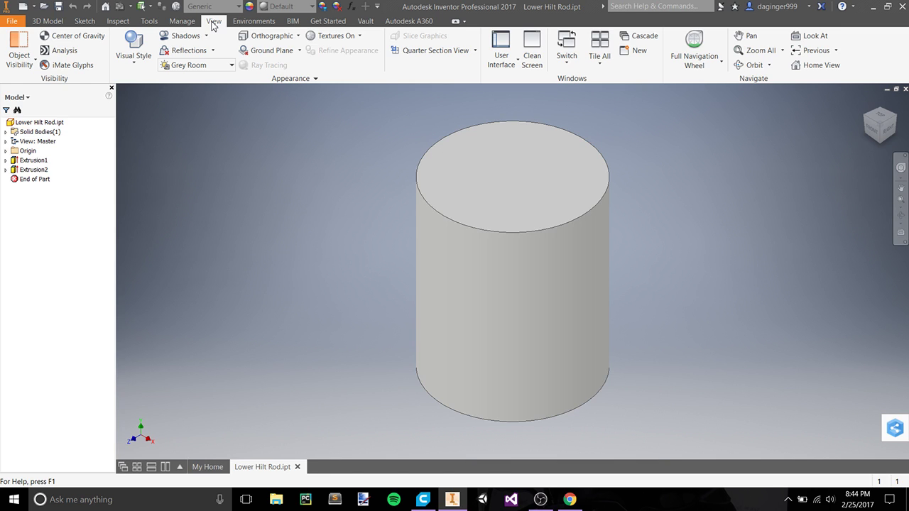
{"action": "left_click", "coordinate": [178, 22]}
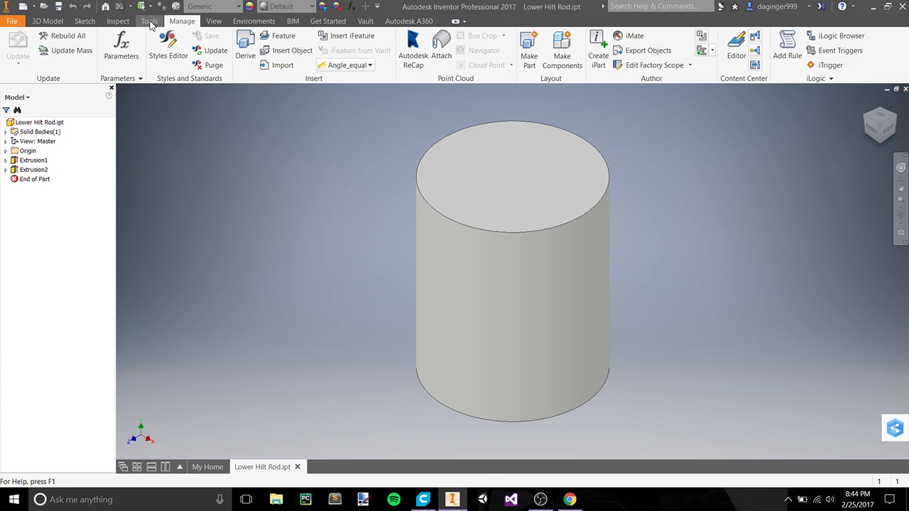
Set the length unit in the part's document settings to millimeter and apply the change.
{"action": "left_click", "coordinate": [150, 22]}
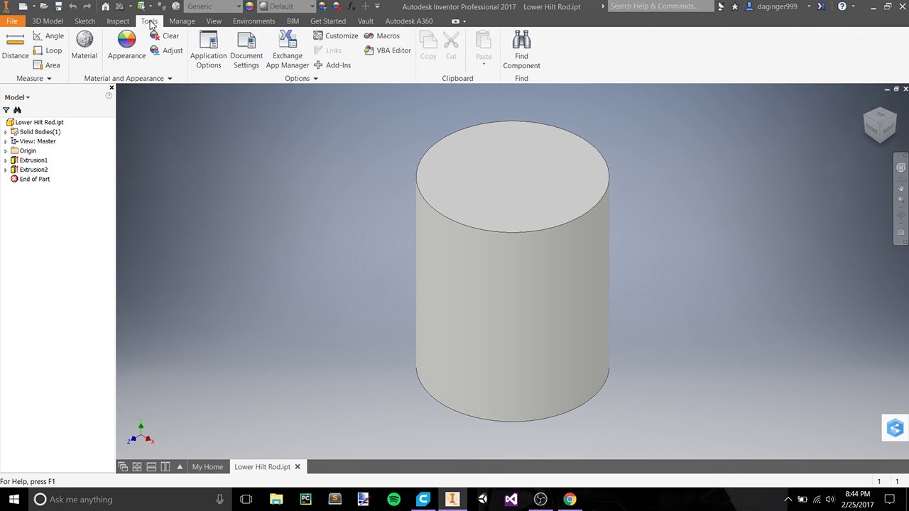
{"action": "left_click", "coordinate": [248, 55]}
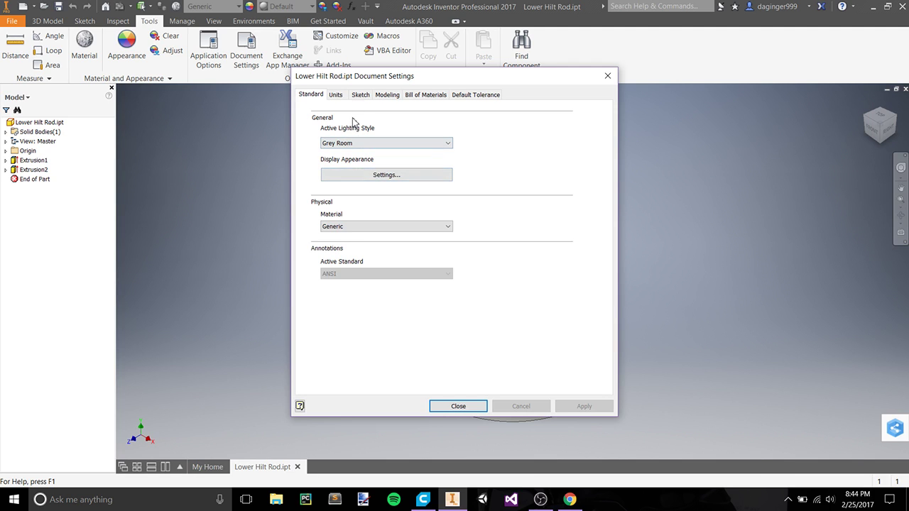
{"action": "left_click", "coordinate": [336, 95]}
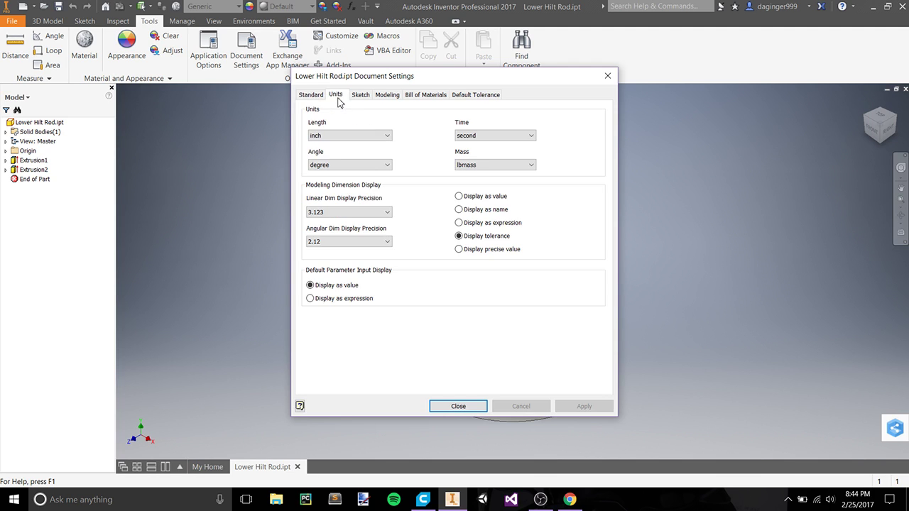
{"action": "left_click", "coordinate": [352, 142]}
{"action": "left_click", "coordinate": [334, 162]}
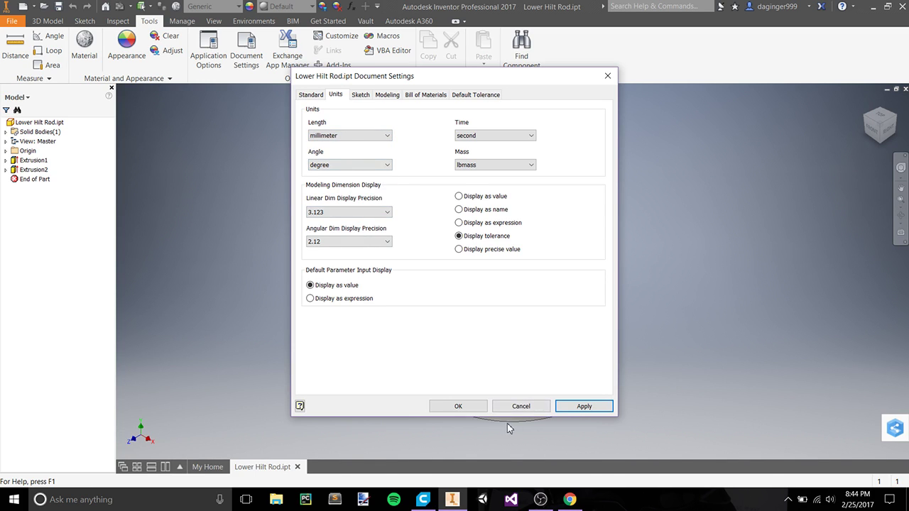
{"action": "left_click", "coordinate": [574, 408]}
{"action": "left_click", "coordinate": [479, 409]}
Check the distance of the upper cylinder's extrusion and close its edit without changes.
{"action": "left_click", "coordinate": [494, 206]}
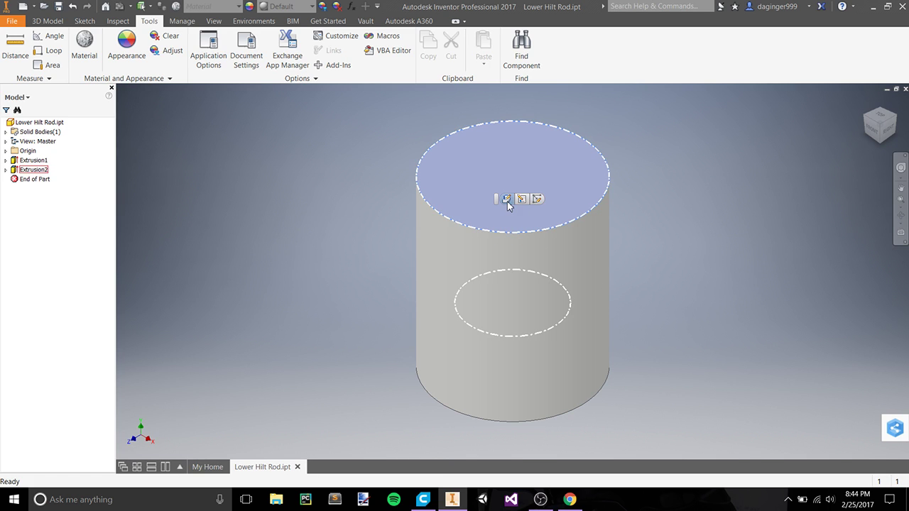
{"action": "left_click", "coordinate": [521, 200]}
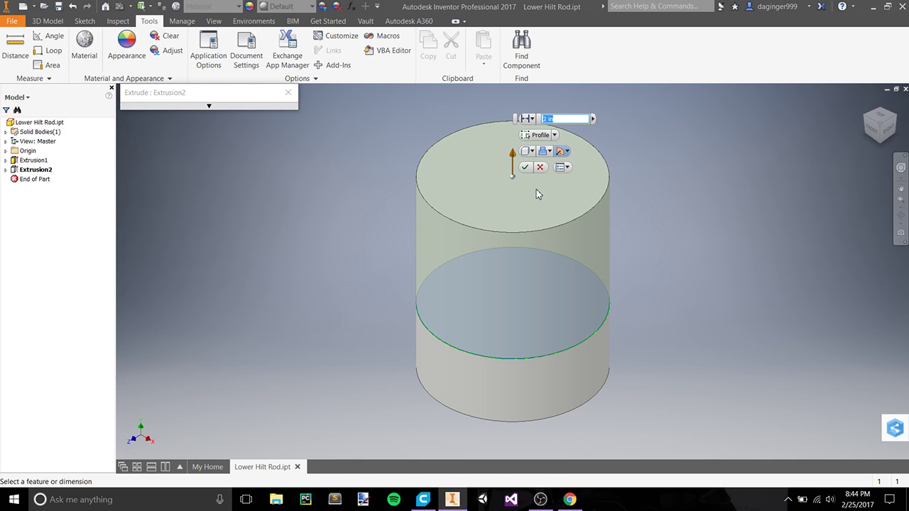
{"action": "left_click", "coordinate": [526, 168]}
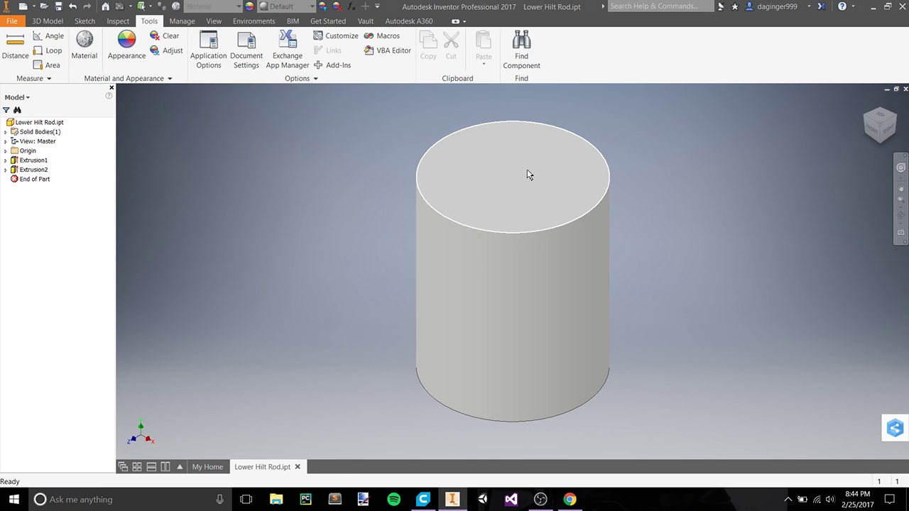
Save the part and export it as STL with units set to inch, replacing Lower Hilt Rod.stl.
{"action": "left_click", "coordinate": [13, 22]}
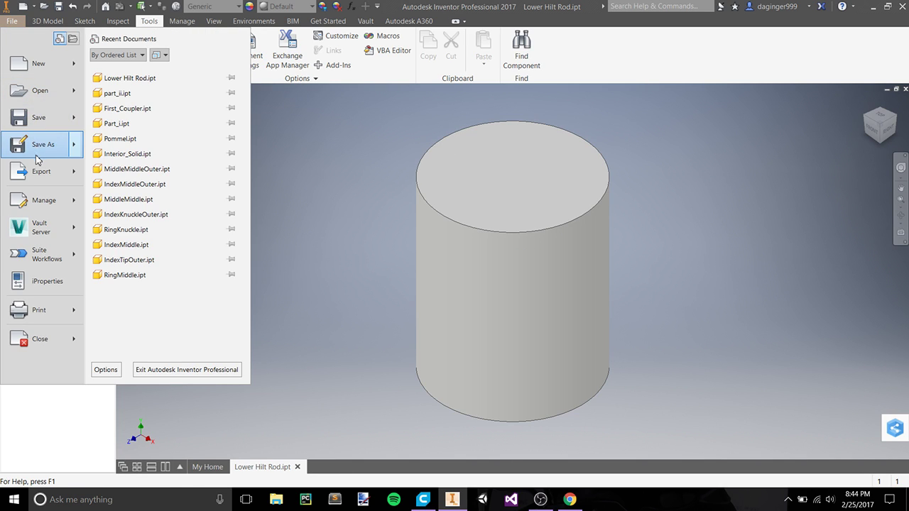
{"action": "left_click", "coordinate": [40, 117]}
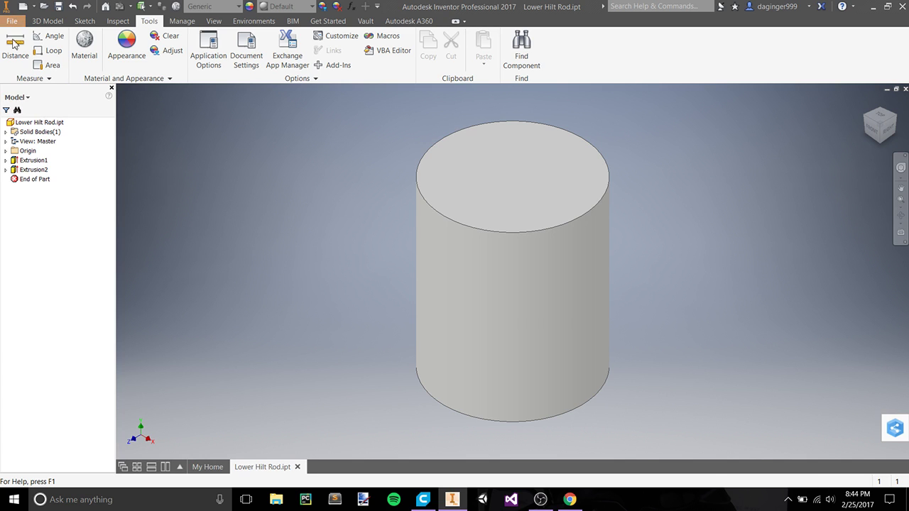
{"action": "left_click", "coordinate": [15, 21]}
{"action": "mouse_move", "coordinate": [37, 174]}
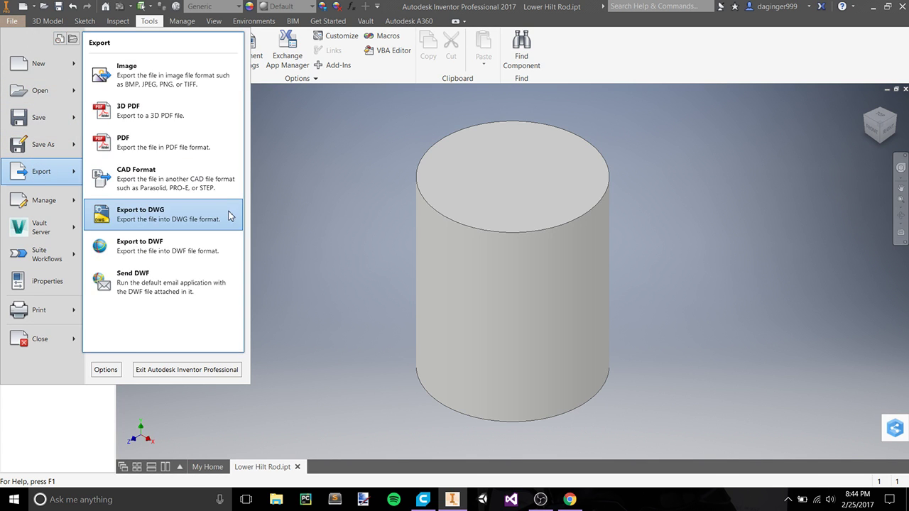
{"action": "left_click", "coordinate": [125, 178]}
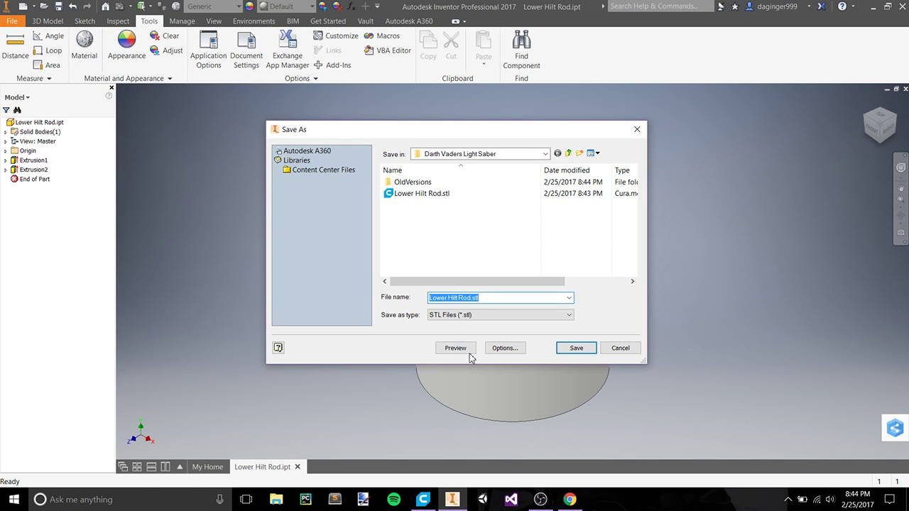
{"action": "left_click", "coordinate": [503, 348]}
{"action": "left_click", "coordinate": [206, 155]}
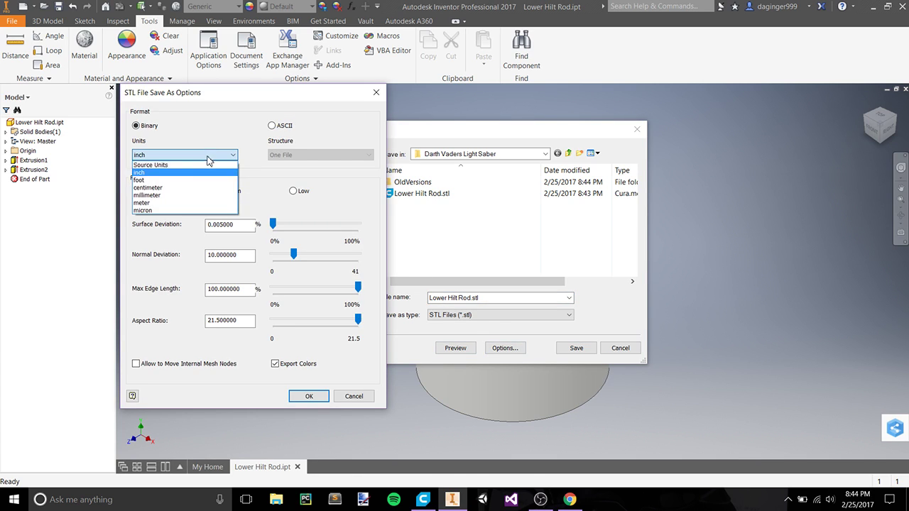
{"action": "left_click", "coordinate": [165, 175]}
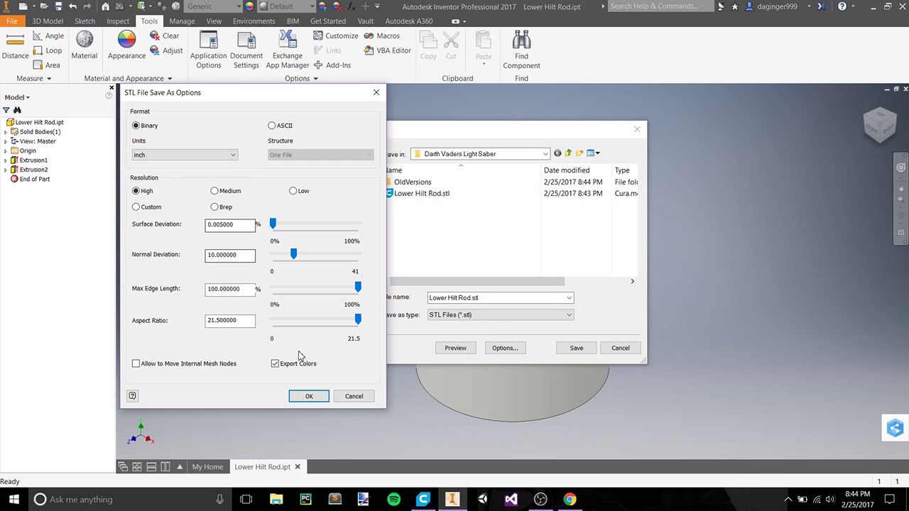
{"action": "left_click", "coordinate": [312, 397]}
{"action": "left_click", "coordinate": [576, 348]}
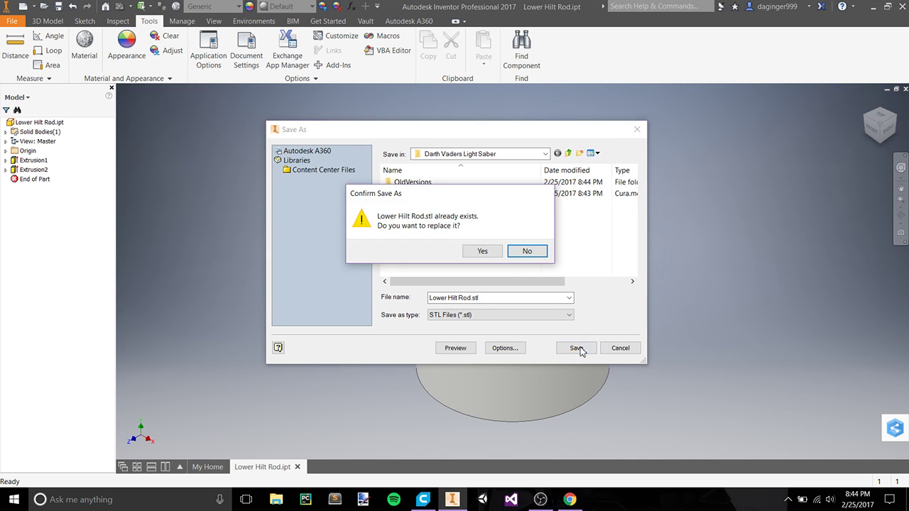
{"action": "left_click", "coordinate": [482, 251]}
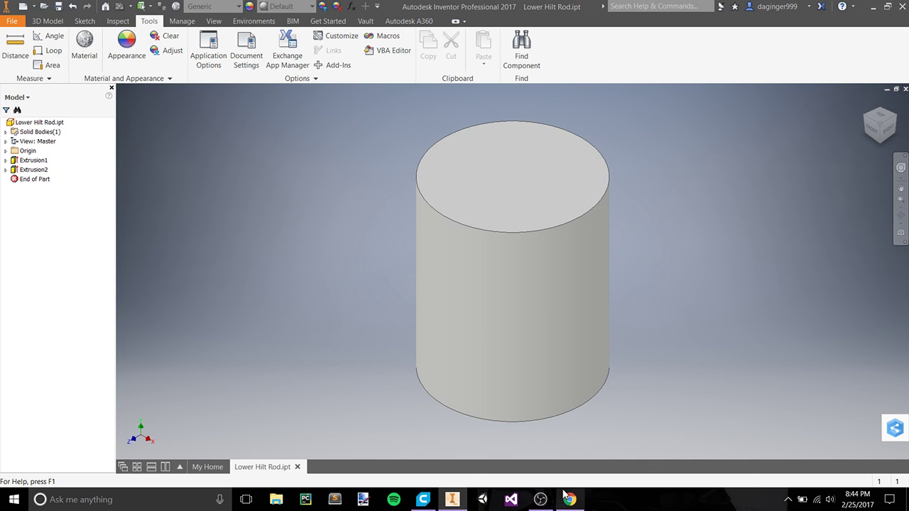
Switch to Cura, load the new Lower Hilt Rod.stl export, and remove the model from the build plate.
{"action": "left_click", "coordinate": [424, 499]}
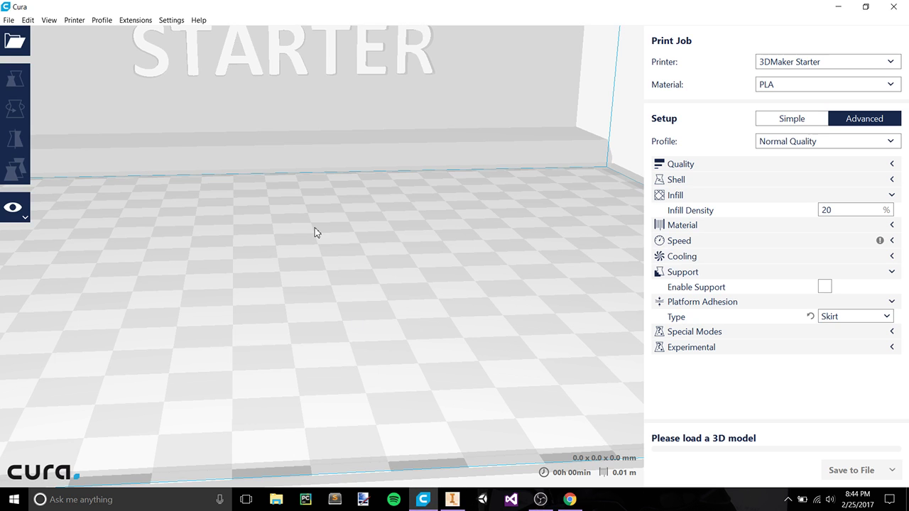
{"action": "left_click", "coordinate": [14, 39]}
{"action": "left_click", "coordinate": [128, 110]}
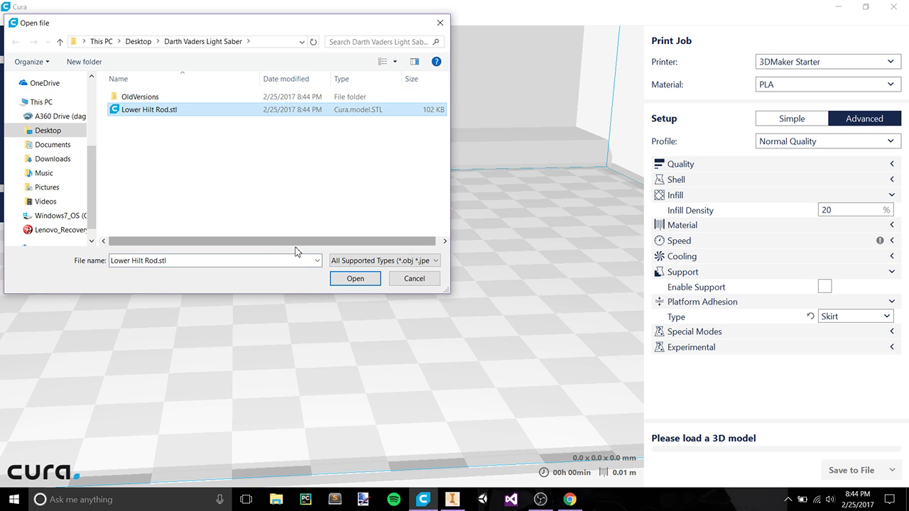
{"action": "left_click", "coordinate": [354, 279]}
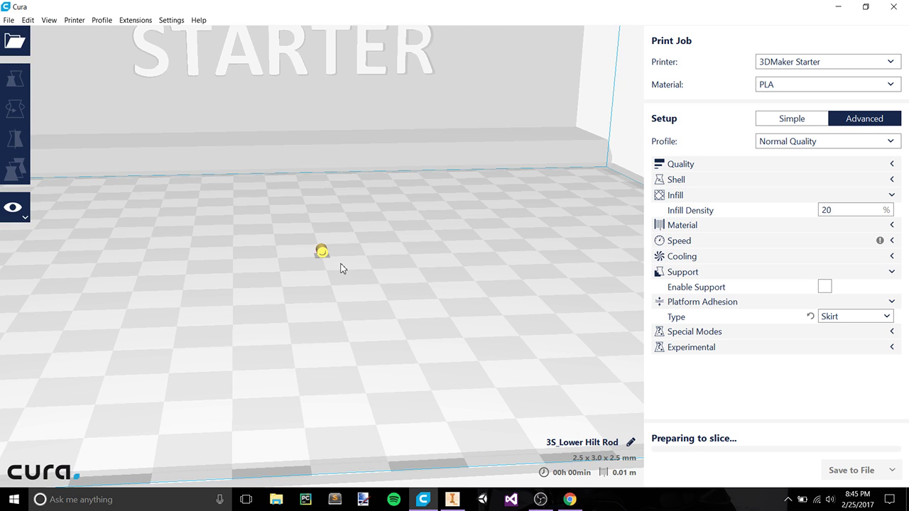
{"action": "left_click", "coordinate": [322, 252]}
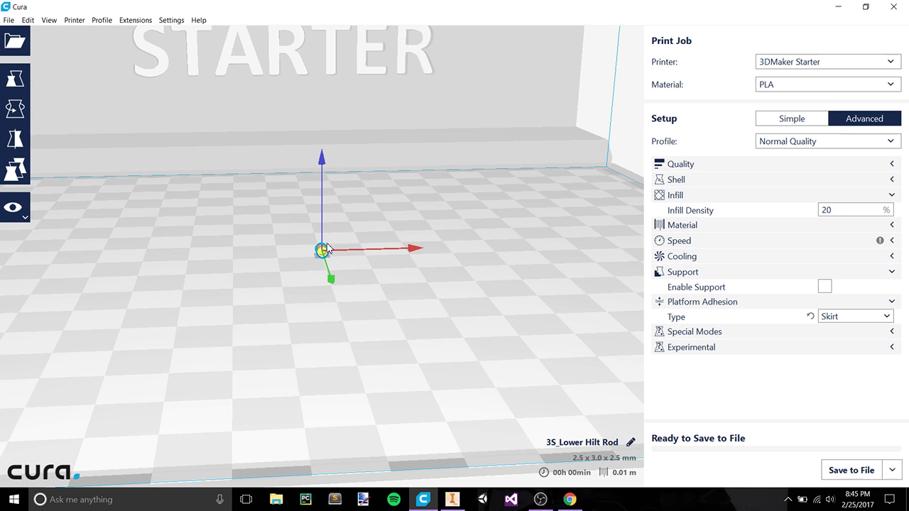
{"action": "key", "text": "Delete"}
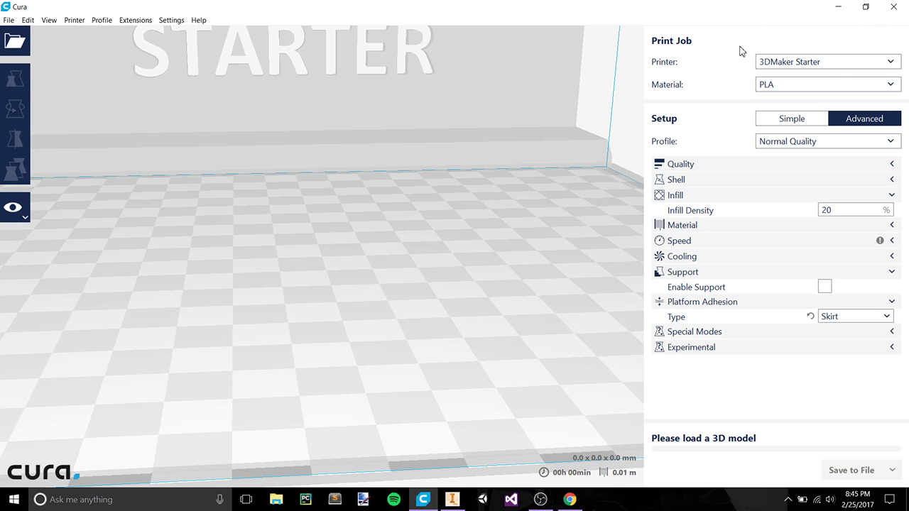
Switch to Inventor and check the diameter of the cylinder's top face with a trial circle in a new sketch, then finish the sketch.
{"action": "left_click", "coordinate": [838, 6]}
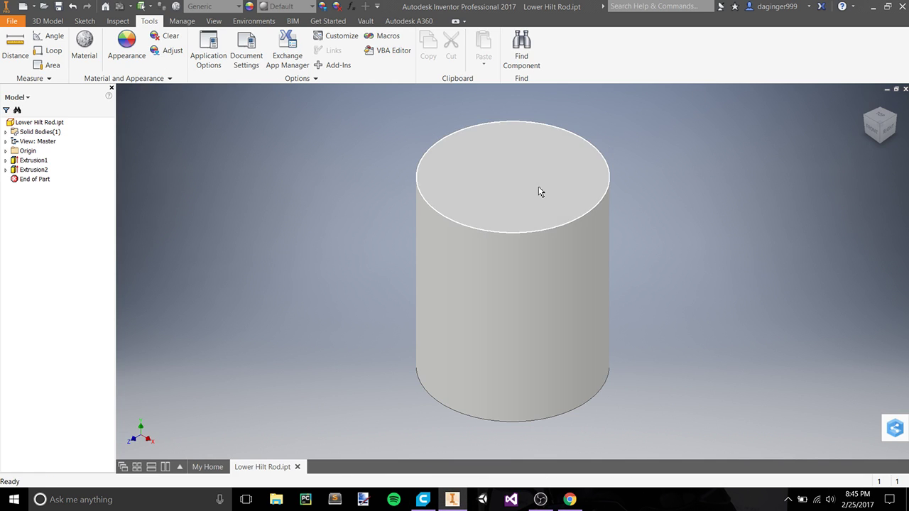
{"action": "left_click", "coordinate": [16, 21]}
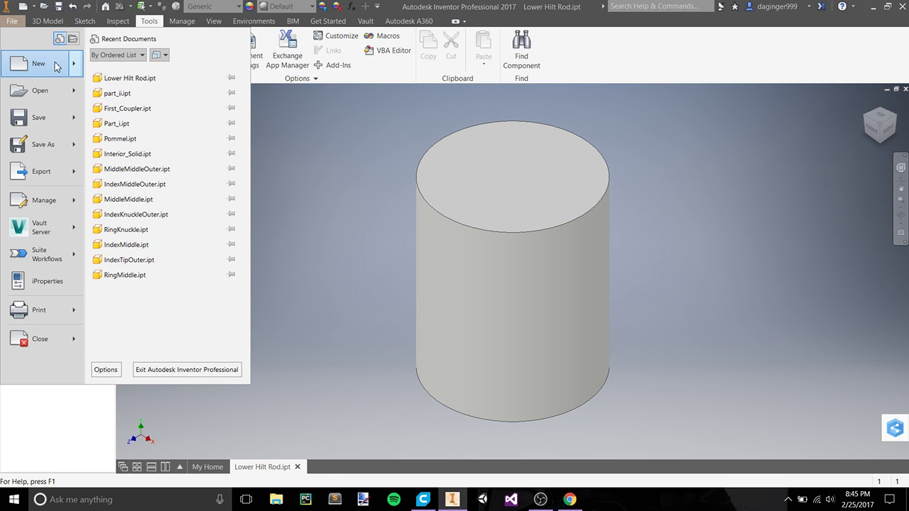
{"action": "mouse_move", "coordinate": [66, 69]}
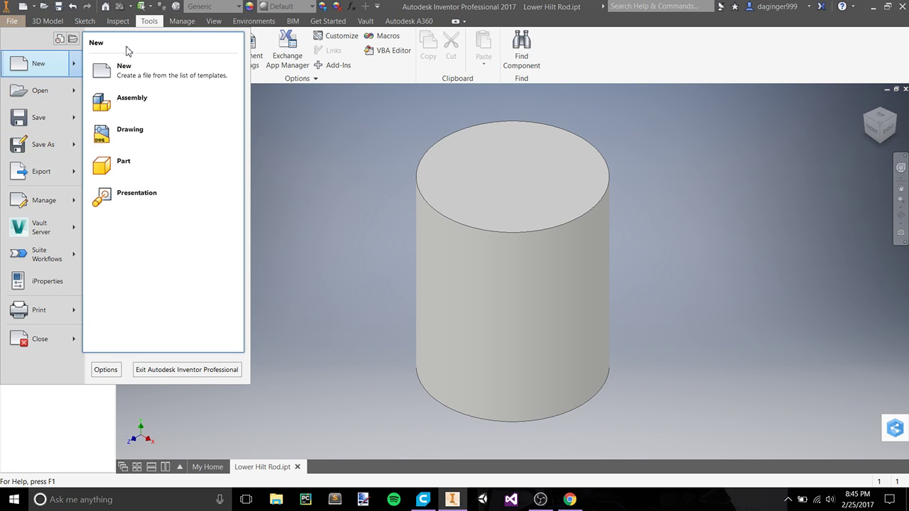
{"action": "left_click", "coordinate": [497, 182]}
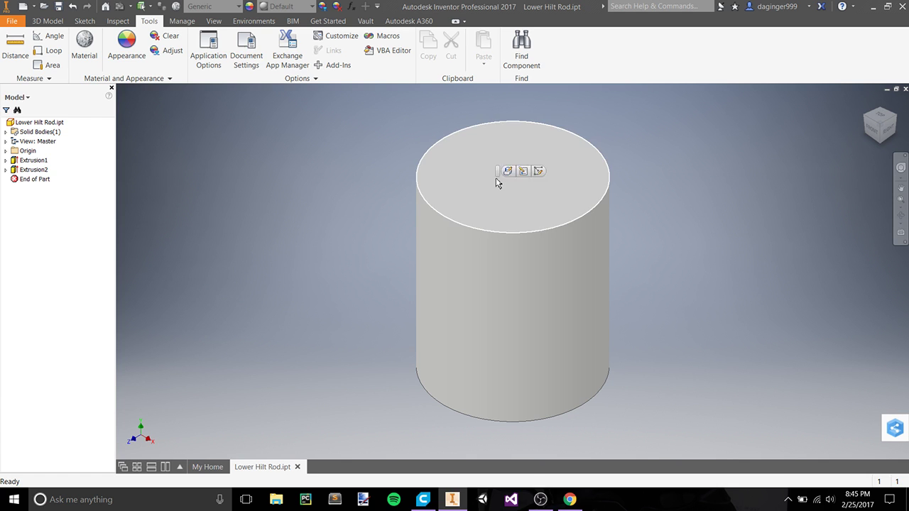
{"action": "left_click", "coordinate": [537, 171]}
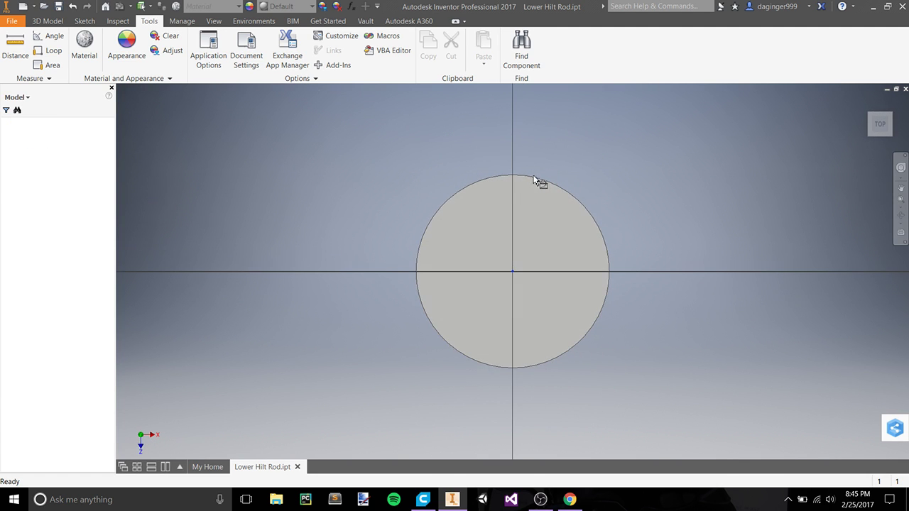
{"action": "left_click", "coordinate": [88, 43]}
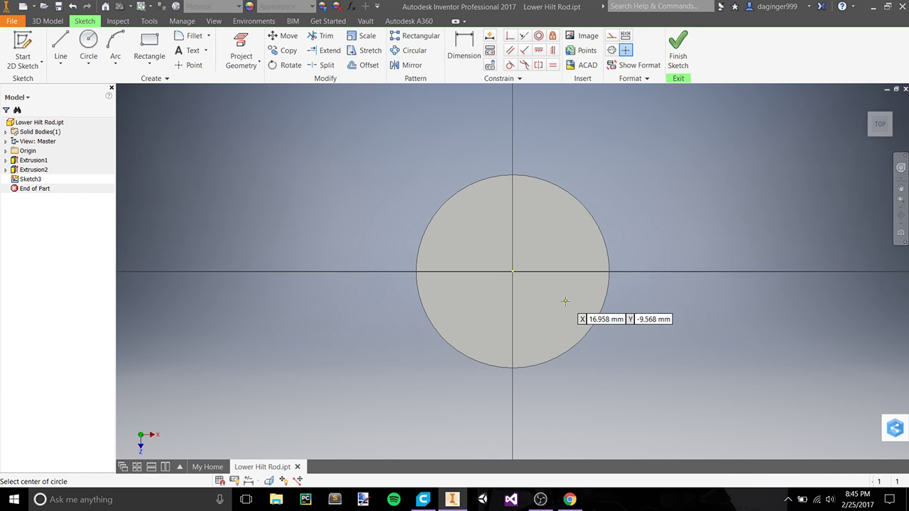
{"action": "left_click", "coordinate": [512, 271]}
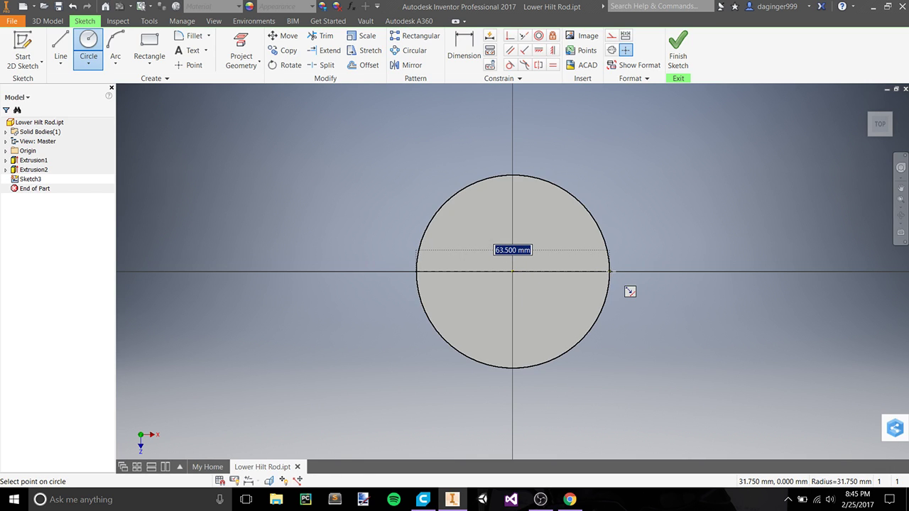
{"action": "key", "text": "Return"}
{"action": "key", "text": "Escape"}
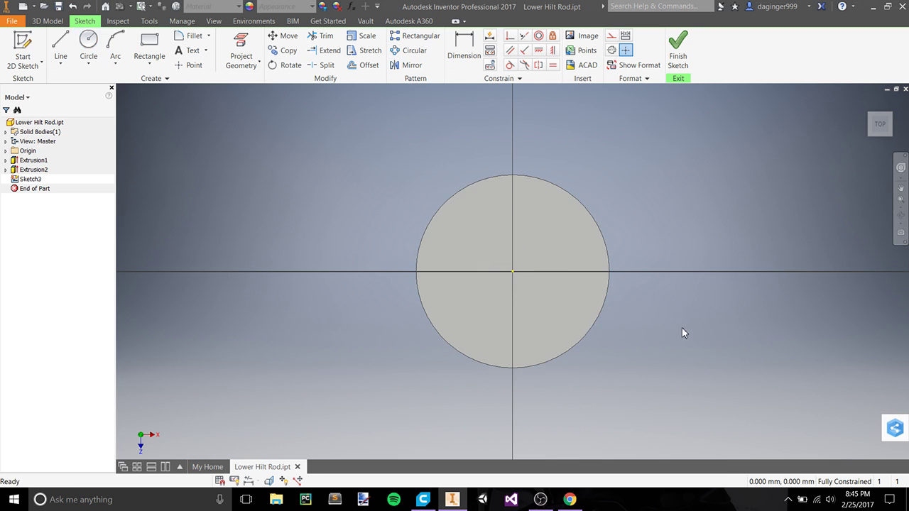
{"action": "middle_click_drag", "start_coordinate": [633, 303], "coordinate": [634, 276], "text": "shift"}
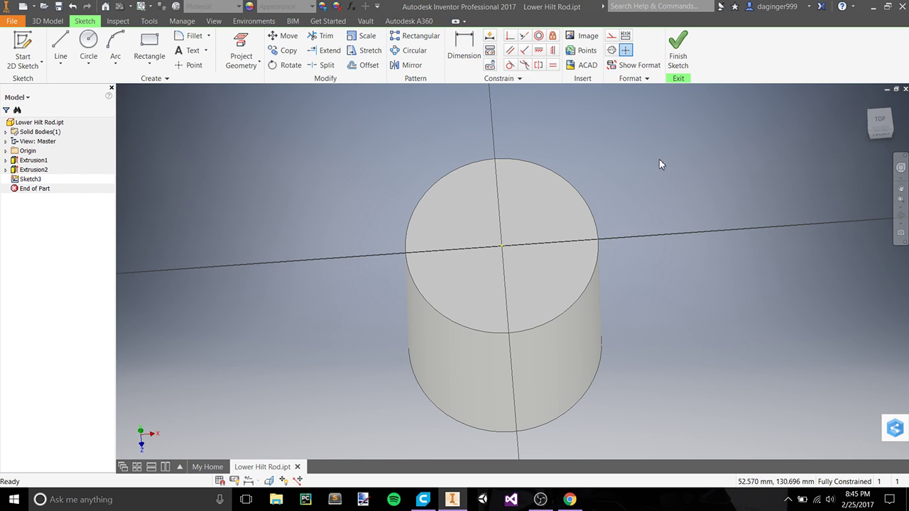
{"action": "left_click", "coordinate": [679, 48]}
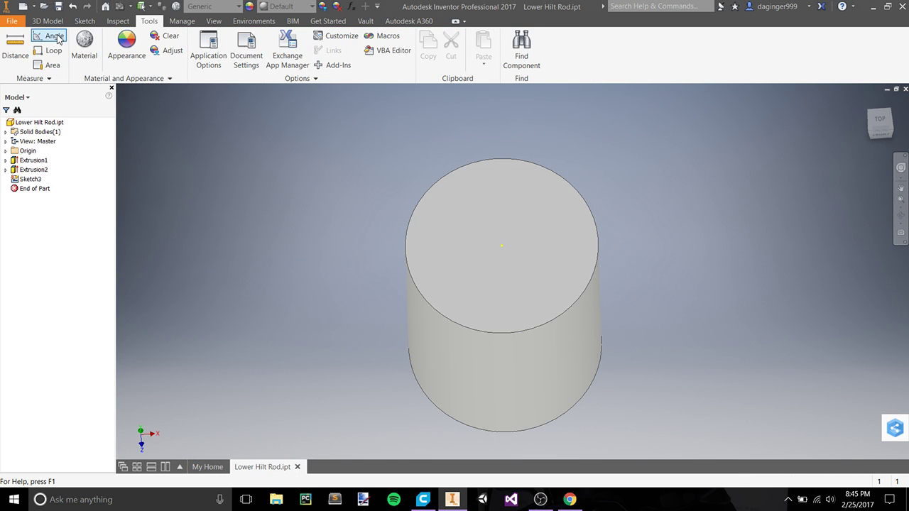
Start exporting the part as an STL file, preview the mesh, and close the preview.
{"action": "left_click", "coordinate": [12, 21]}
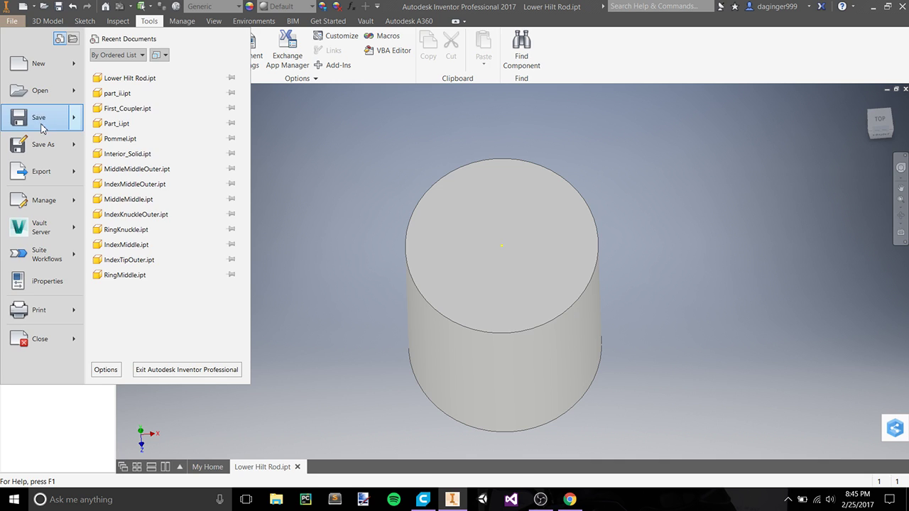
{"action": "key", "text": "Escape"}
{"action": "key", "text": "alt+f"}
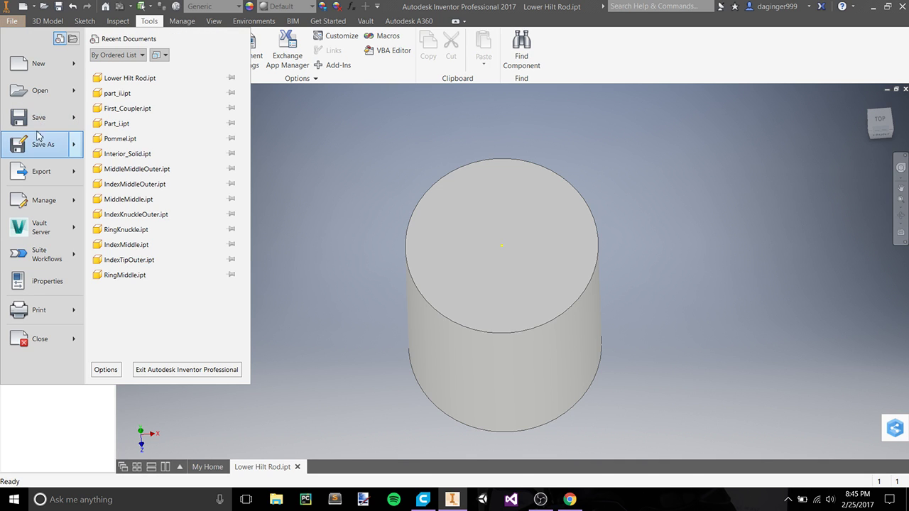
{"action": "mouse_move", "coordinate": [39, 171]}
{"action": "left_click", "coordinate": [113, 181]}
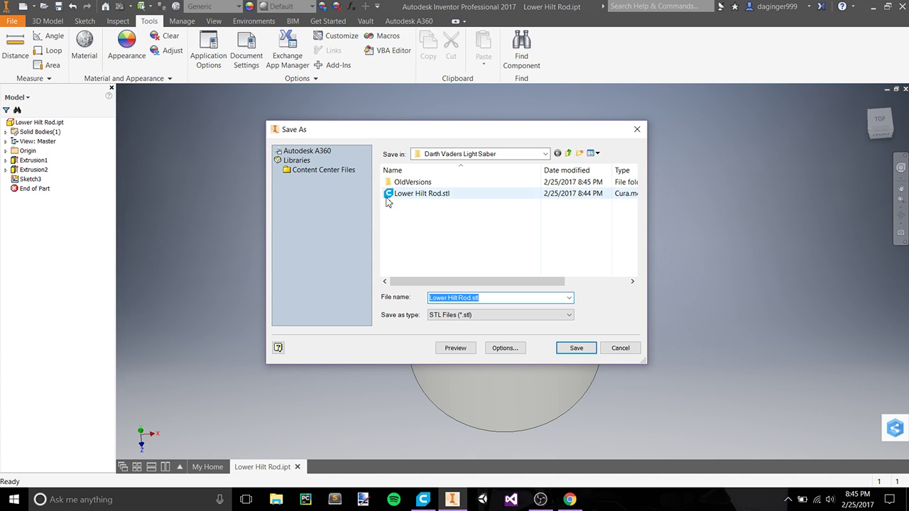
{"action": "left_click", "coordinate": [492, 315]}
{"action": "left_click", "coordinate": [462, 414]}
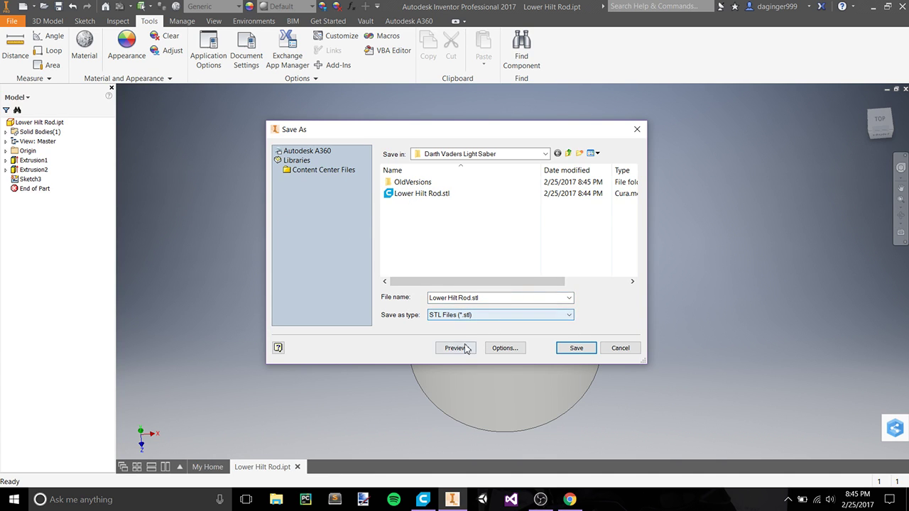
{"action": "left_click", "coordinate": [460, 348]}
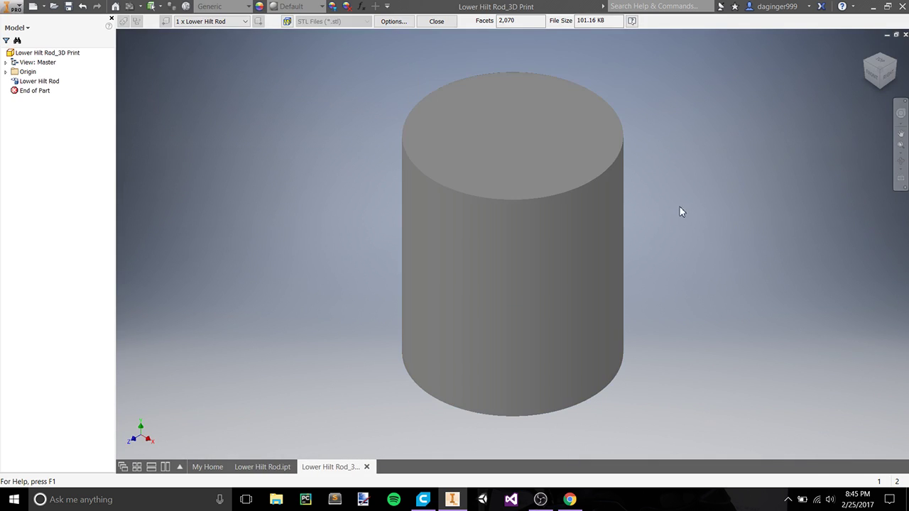
{"action": "left_click", "coordinate": [904, 35]}
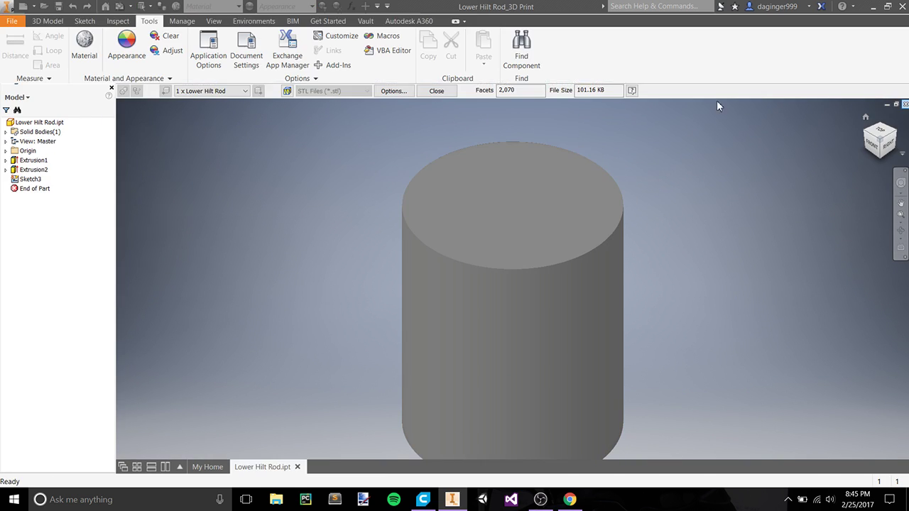
Set the STL export units to millimeter and save the file, replacing the existing Lower Hilt Rod.stl.
{"action": "left_click", "coordinate": [503, 347]}
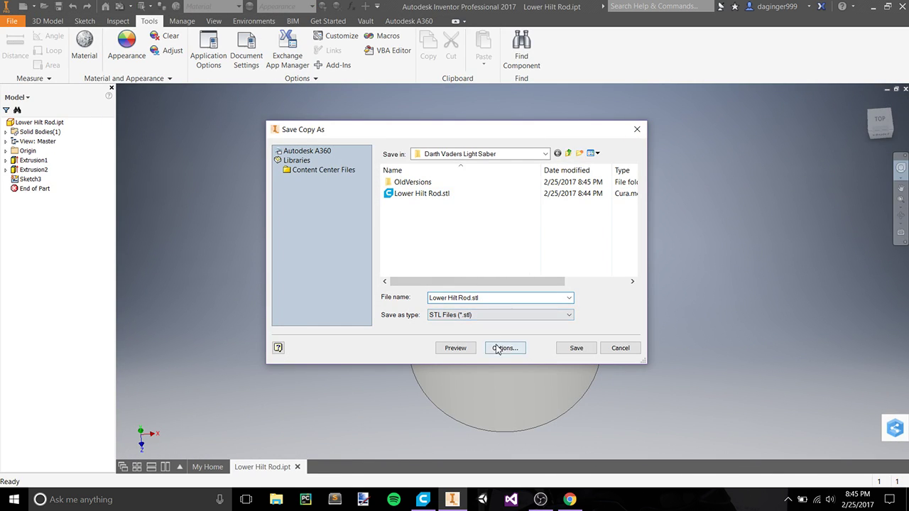
{"action": "left_click", "coordinate": [157, 154]}
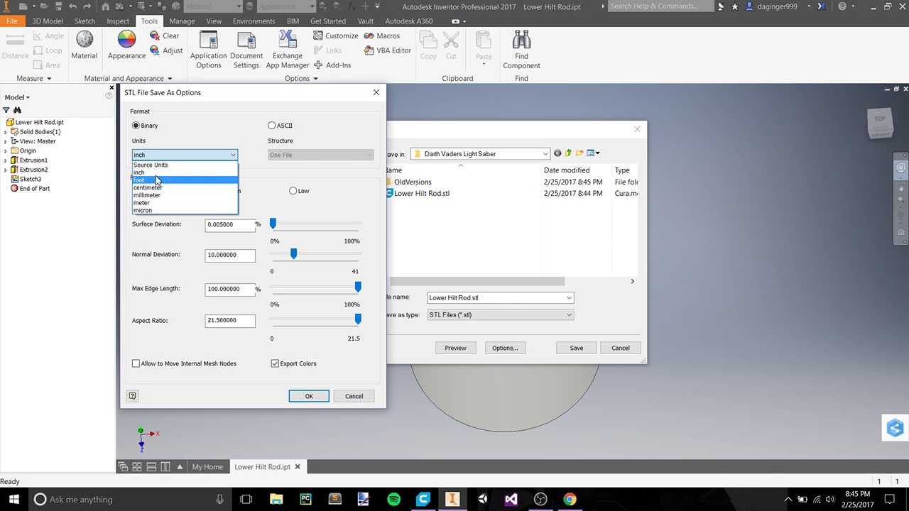
{"action": "left_click", "coordinate": [155, 193]}
{"action": "left_click", "coordinate": [310, 395]}
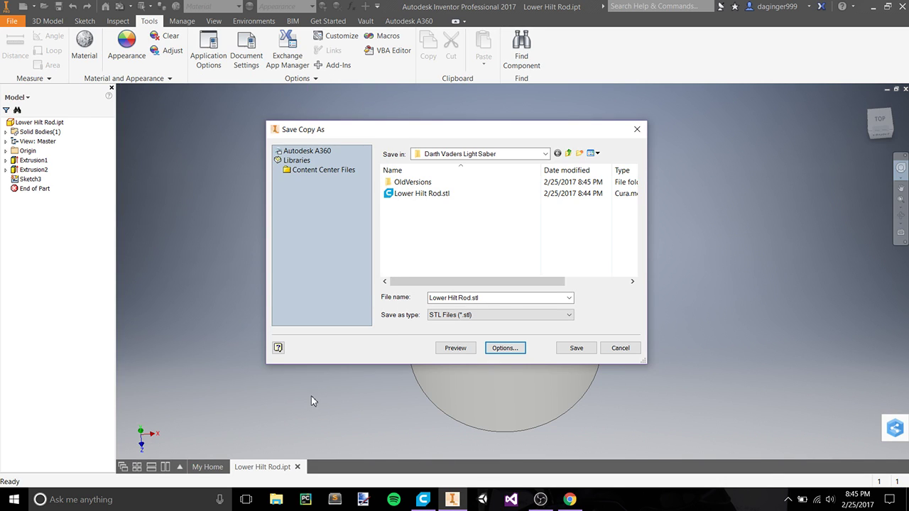
{"action": "left_click", "coordinate": [575, 349]}
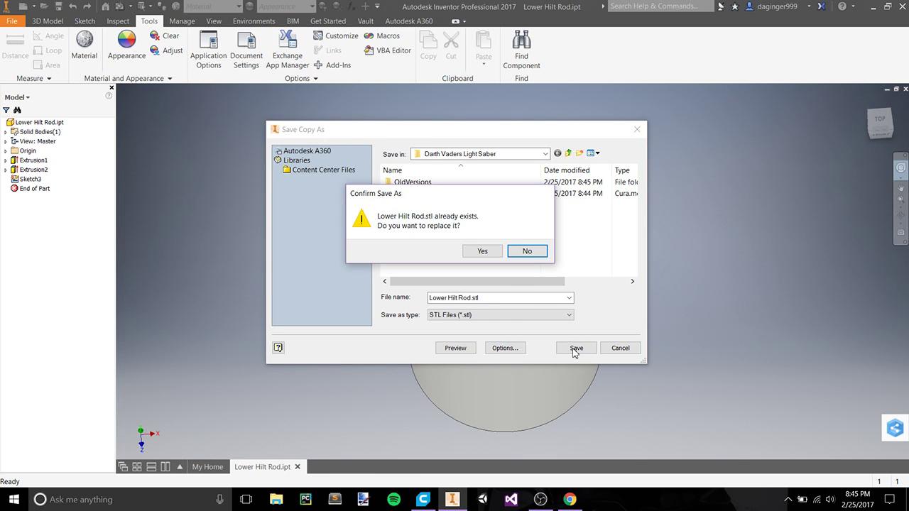
{"action": "left_click", "coordinate": [484, 251]}
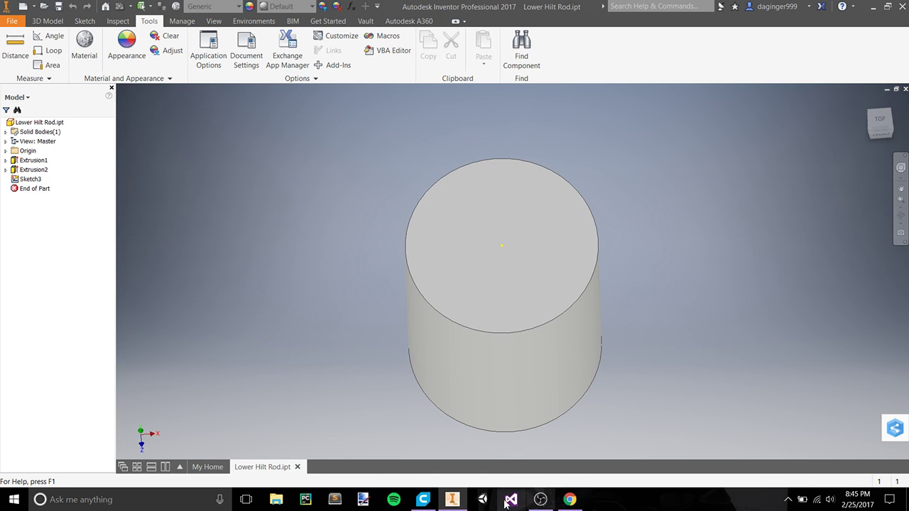
Switch to Cura, load the millimeter export of Lower Hilt Rod.stl, and check its size and shape on the build plate.
{"action": "left_click", "coordinate": [424, 499]}
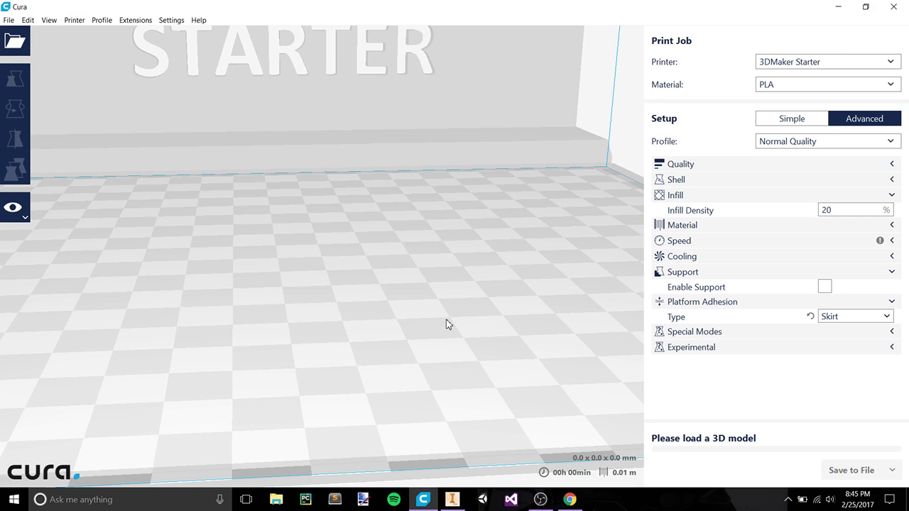
{"action": "left_click", "coordinate": [15, 41]}
{"action": "left_click", "coordinate": [142, 109]}
{"action": "left_click", "coordinate": [353, 279]}
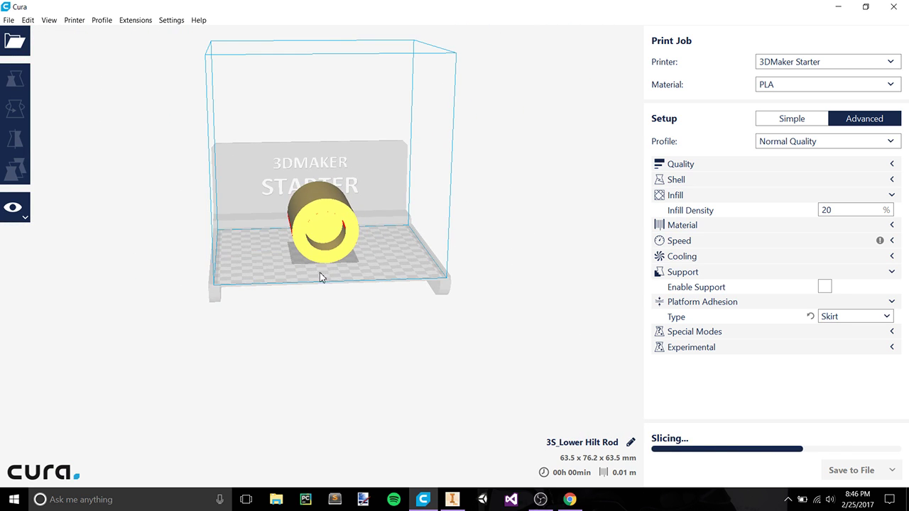
{"action": "middle_click_drag", "start_coordinate": [320, 272], "coordinate": [378, 345]}
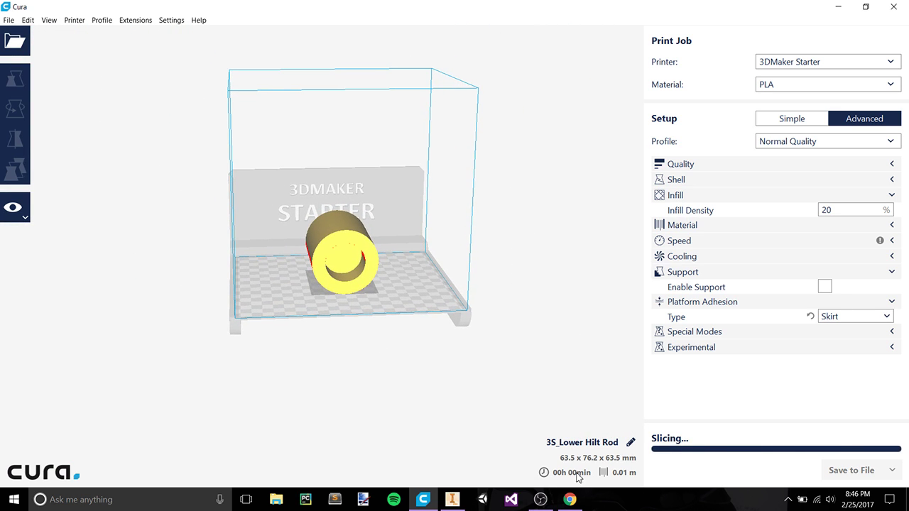
{"action": "right_click_drag", "start_coordinate": [294, 307], "coordinate": [267, 302]}
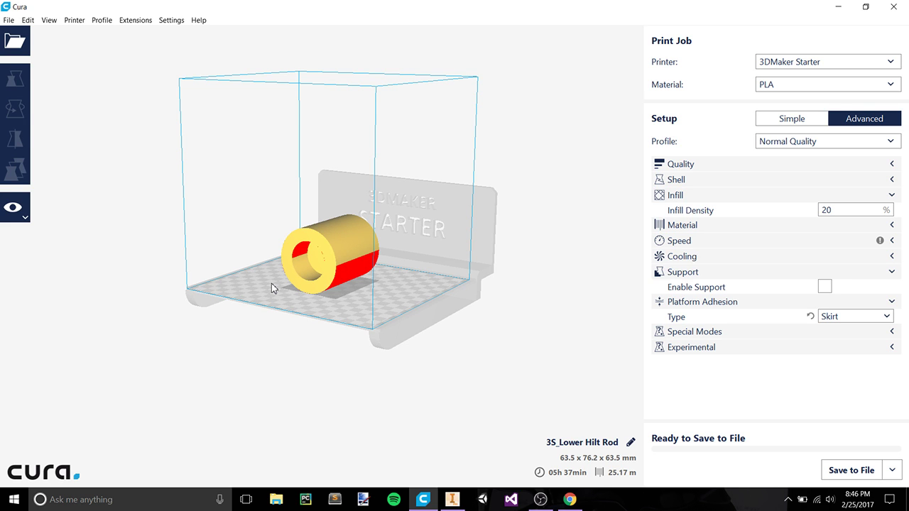
{"action": "right_click_drag", "start_coordinate": [271, 288], "coordinate": [255, 340]}
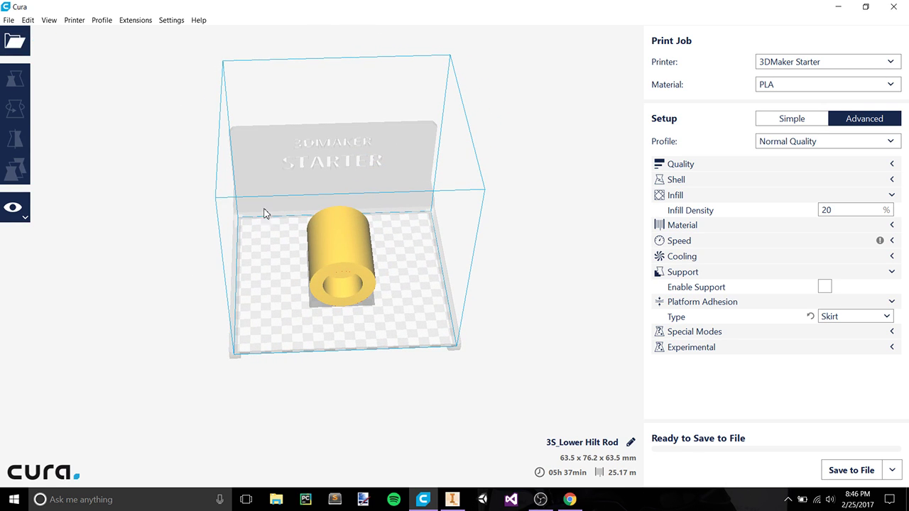
Rotate the hilt rod model so the cylinder stands upright on the build plate, with its hollow end facing up.
{"action": "left_click", "coordinate": [319, 240]}
{"action": "left_click", "coordinate": [16, 108]}
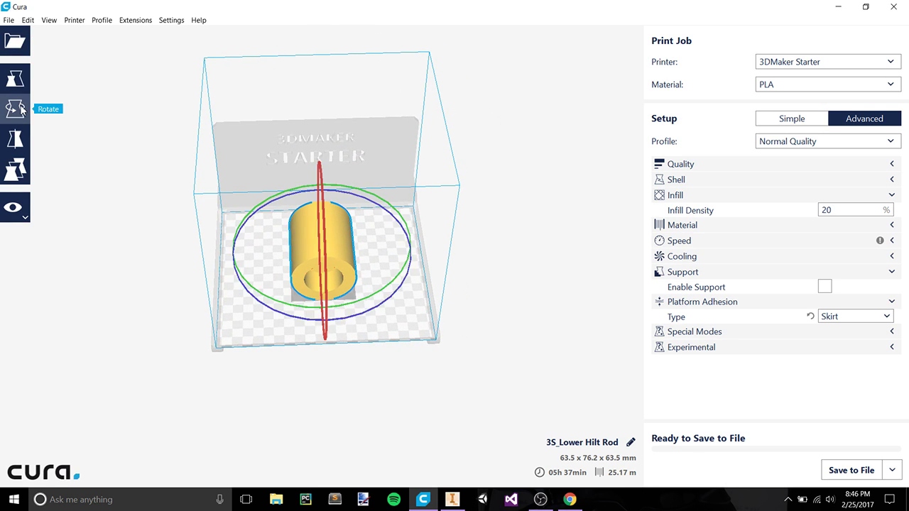
{"action": "right_click_drag", "start_coordinate": [215, 368], "coordinate": [428, 307]}
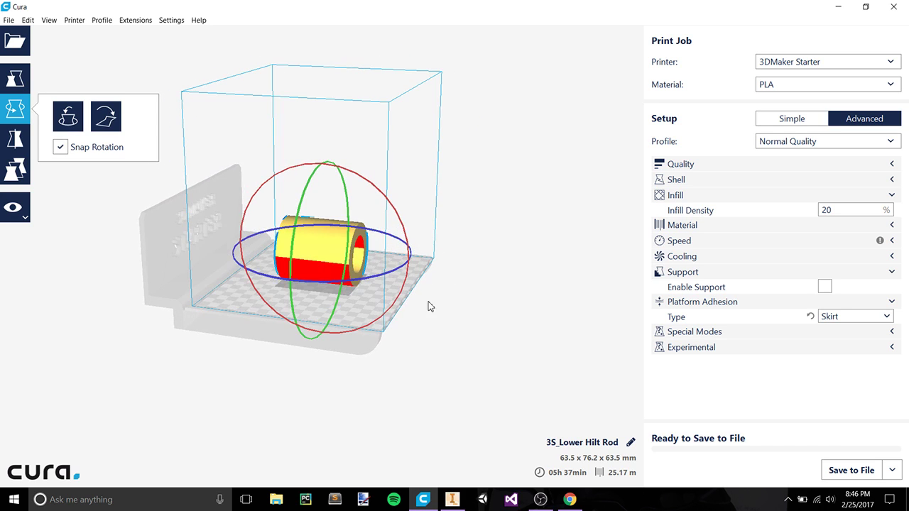
{"action": "left_click_drag", "start_coordinate": [403, 291], "coordinate": [328, 178]}
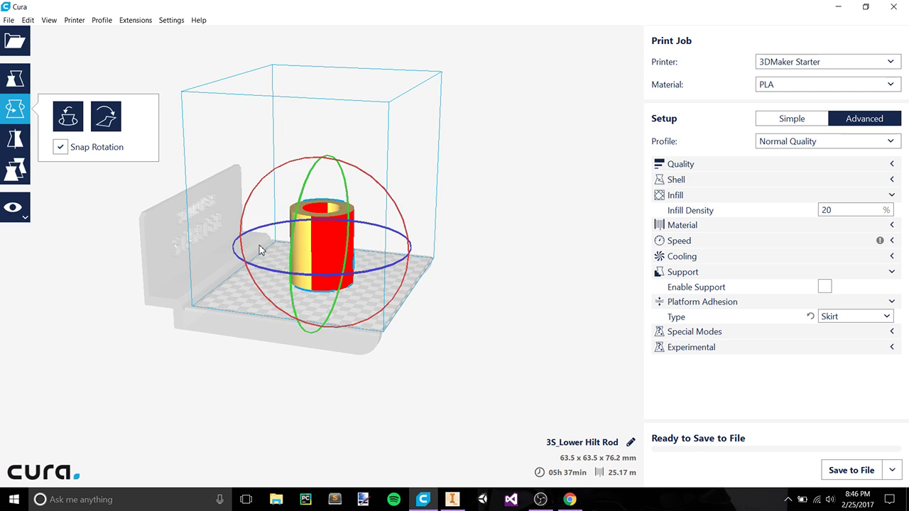
{"action": "left_click", "coordinate": [89, 363]}
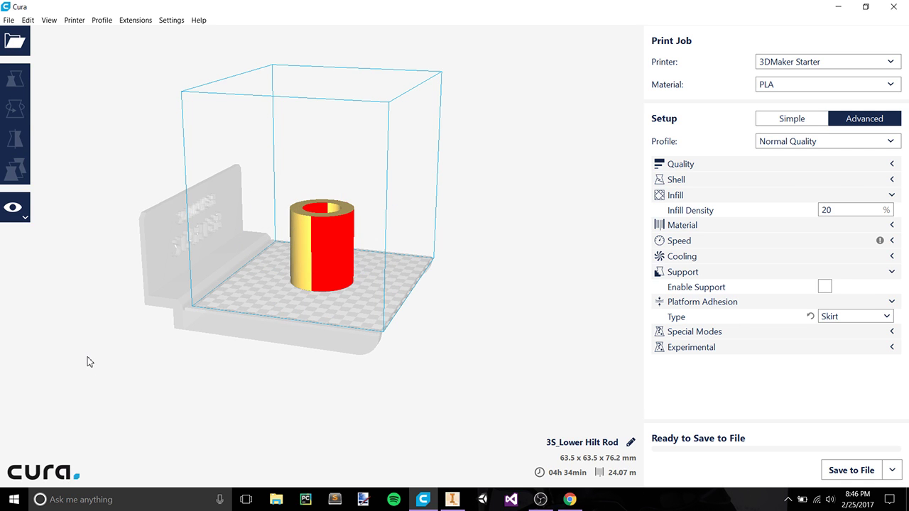
Delete the upright model from the build plate and undo the deletion.
{"action": "right_click_drag", "start_coordinate": [522, 261], "coordinate": [345, 308]}
{"action": "left_click", "coordinate": [334, 270]}
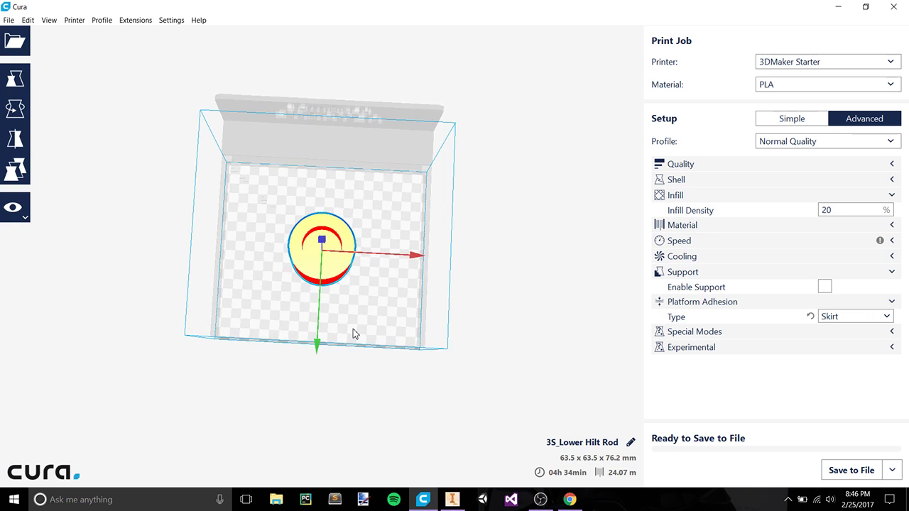
{"action": "key", "text": "Delete"}
{"action": "key", "text": "ctrl+z"}
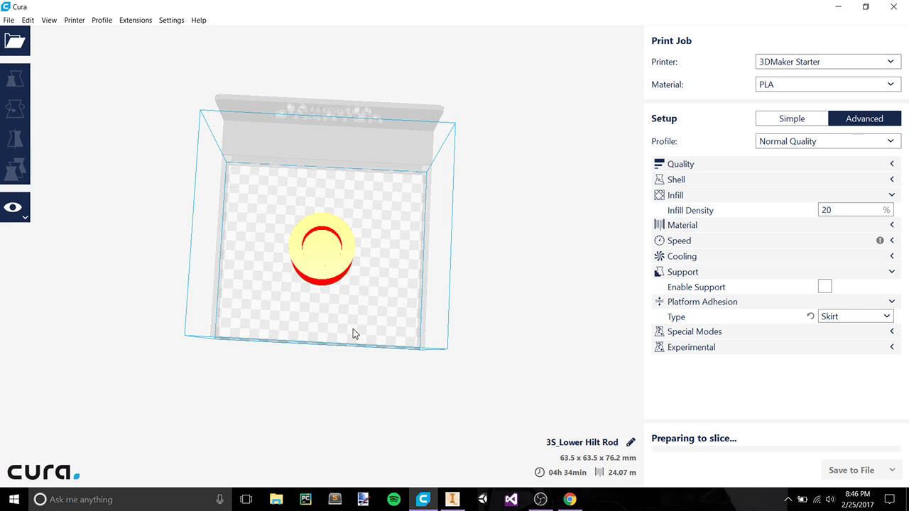
Move the hilt rod model off the build plate's centre along the red axis and duplicate it.
{"action": "left_click", "coordinate": [343, 283]}
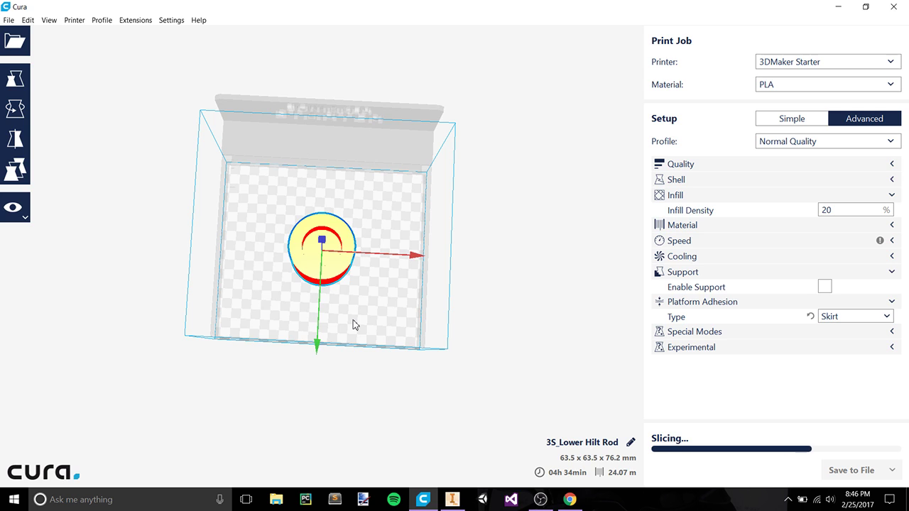
{"action": "left_click_drag", "start_coordinate": [415, 263], "coordinate": [389, 258]}
{"action": "right_click", "coordinate": [315, 260]}
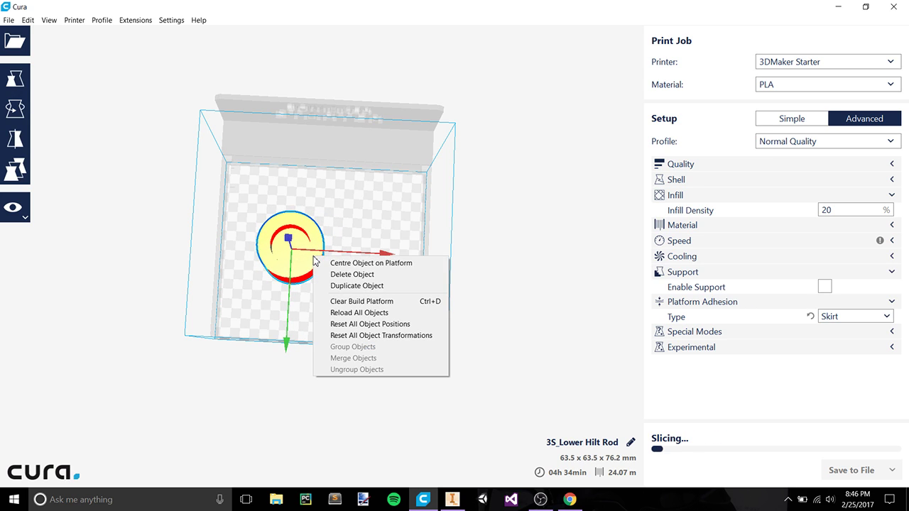
{"action": "left_click", "coordinate": [336, 284]}
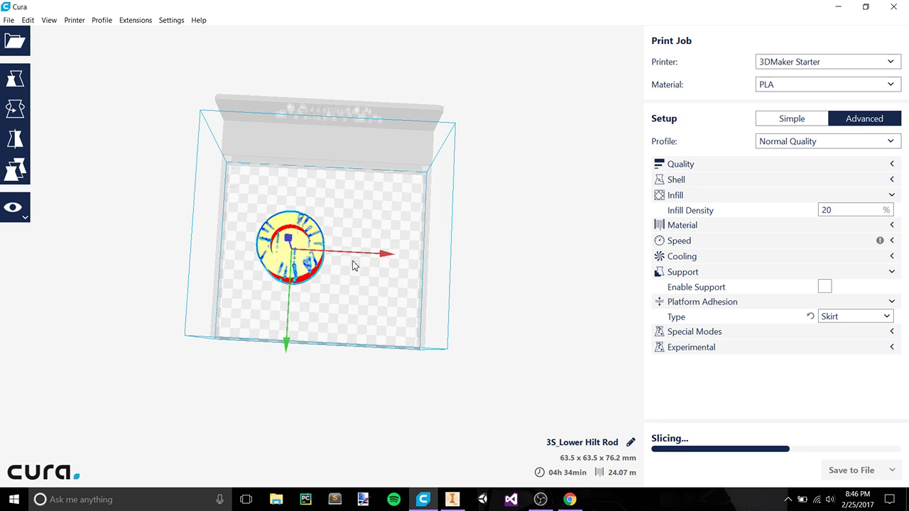
Place the duplicated hilt rod beside the original with a small gap and inspect both upright cylinders from several angles.
{"action": "left_click_drag", "start_coordinate": [403, 190], "coordinate": [388, 284]}
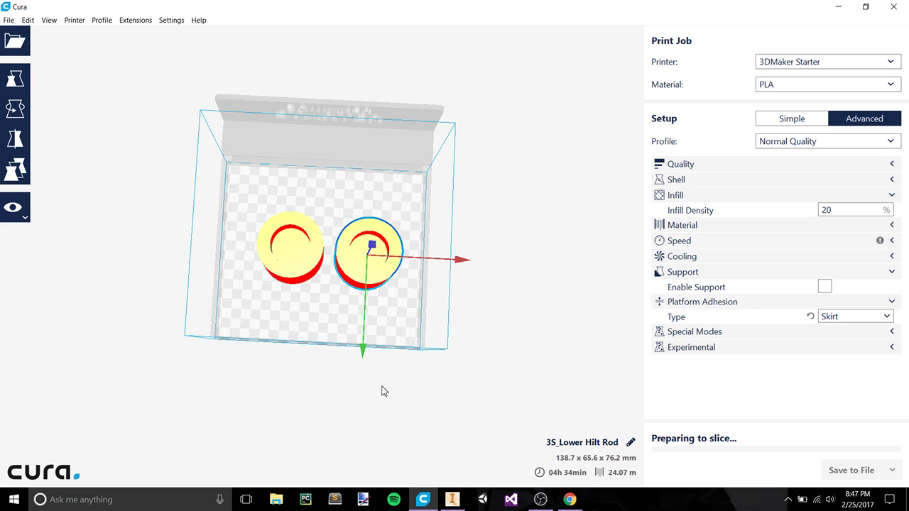
{"action": "left_click", "coordinate": [388, 408]}
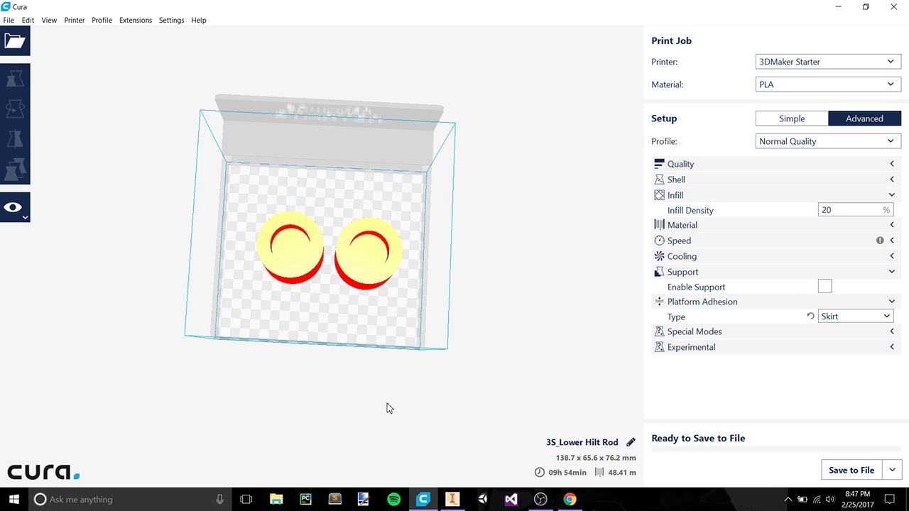
{"action": "right_click_drag", "start_coordinate": [398, 391], "coordinate": [387, 310]}
{"action": "left_click", "coordinate": [359, 281]}
{"action": "right_click_drag", "start_coordinate": [359, 281], "coordinate": [410, 259]}
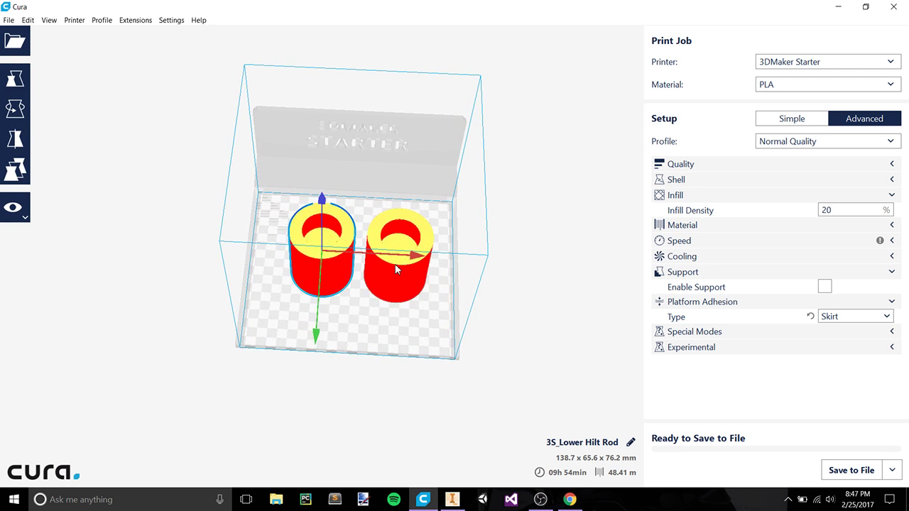
{"action": "left_click", "coordinate": [412, 281]}
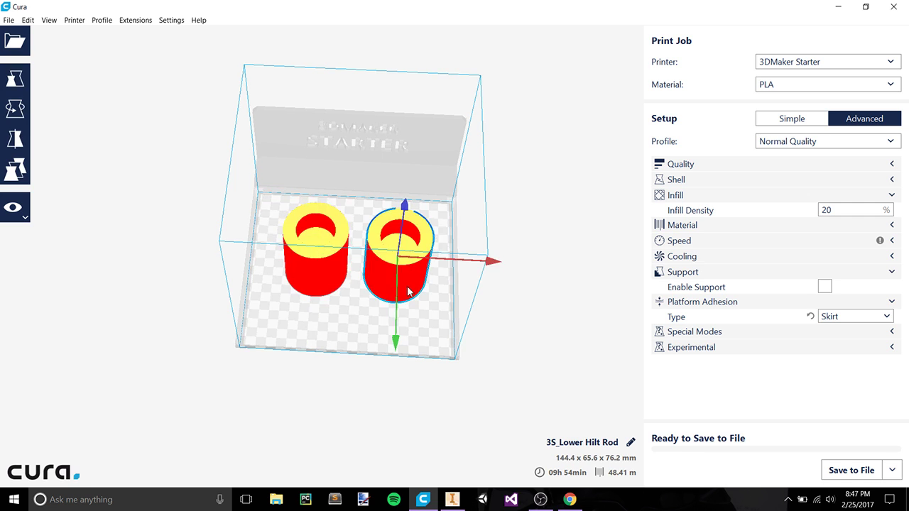
{"action": "left_click", "coordinate": [316, 374]}
{"action": "right_click_drag", "start_coordinate": [248, 353], "coordinate": [425, 355]}
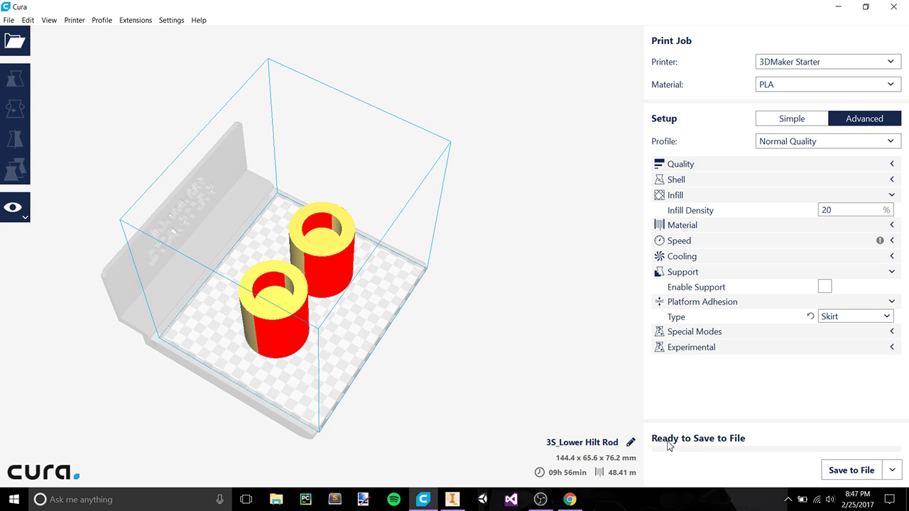
Start saving the sliced print to file and create a folder named gcode inside Desktop > Darth Vaders Light Saber.
{"action": "left_click", "coordinate": [852, 470]}
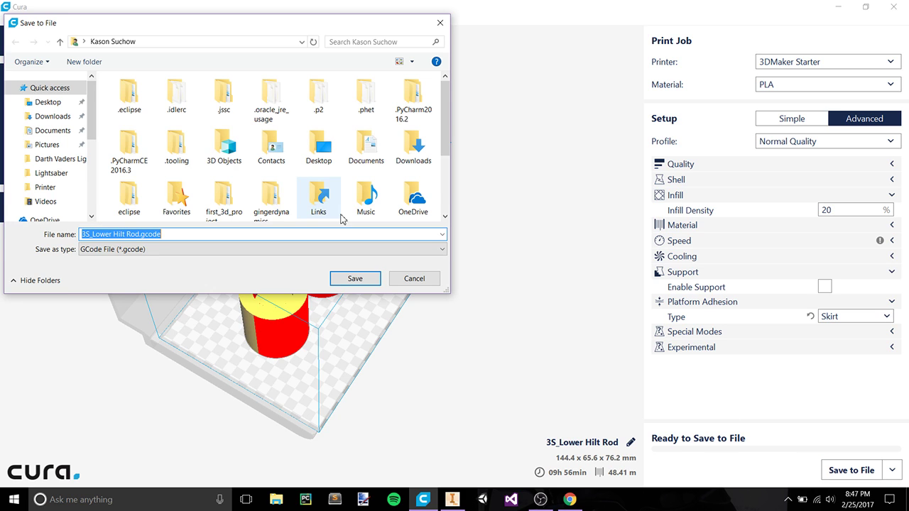
{"action": "left_click", "coordinate": [54, 104]}
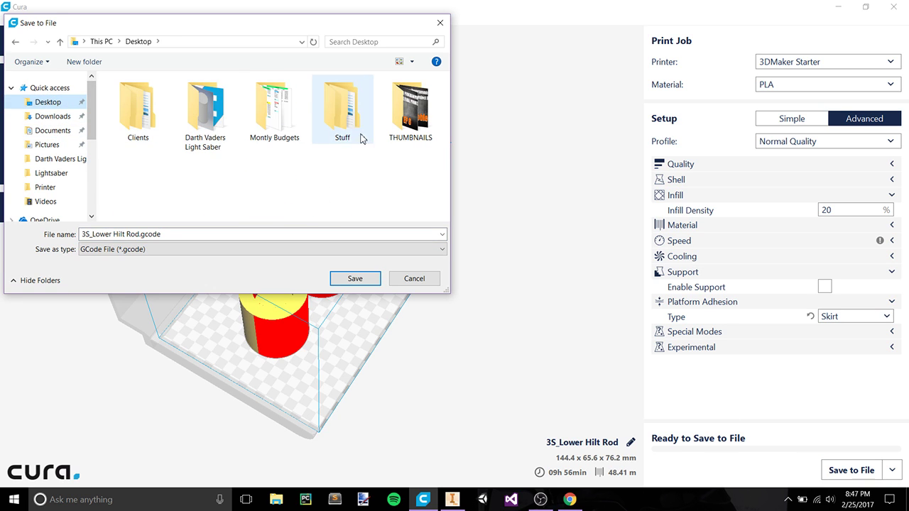
{"action": "left_click", "coordinate": [229, 107]}
{"action": "double_click", "coordinate": [228, 107]}
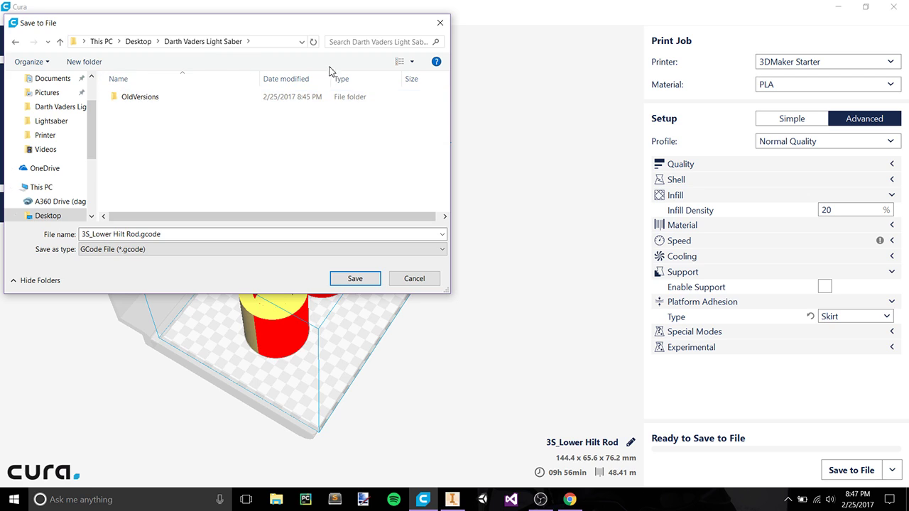
{"action": "left_click", "coordinate": [83, 61]}
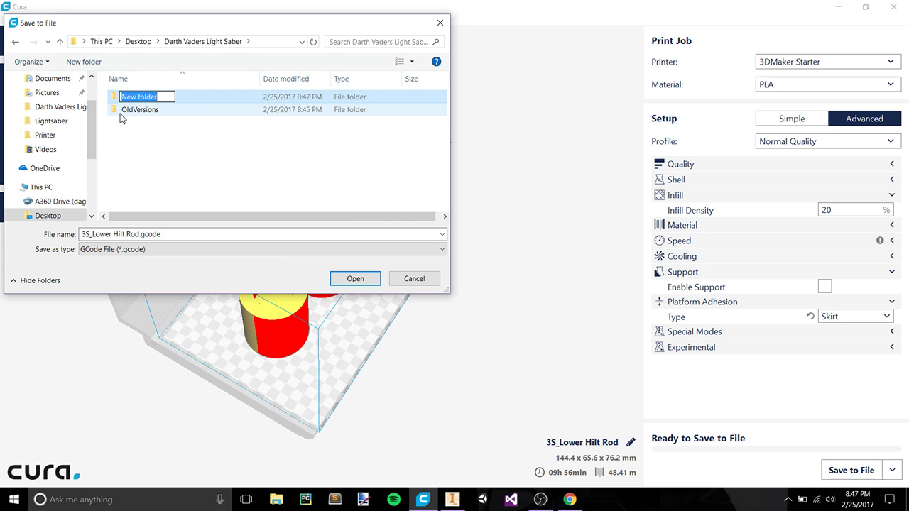
{"action": "type", "text": "gcode"}
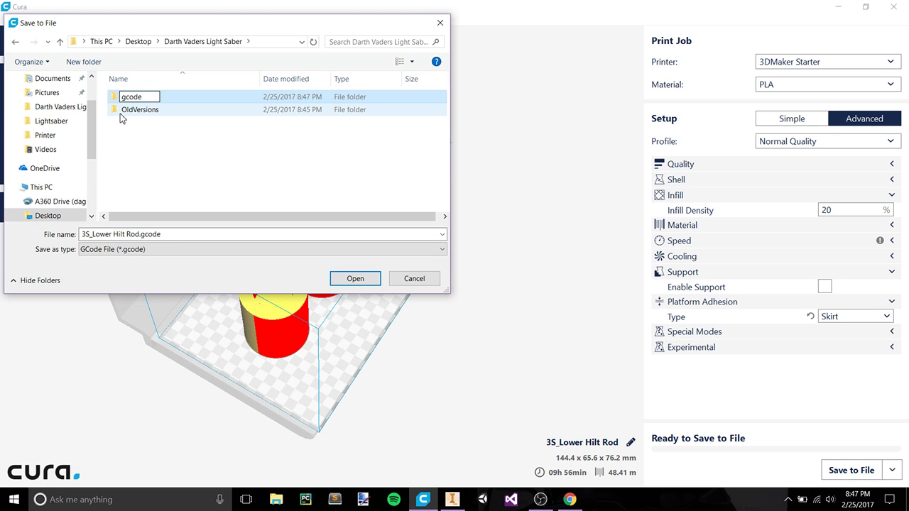
{"action": "left_click", "coordinate": [116, 135]}
Save the print as 3S_Lower Hilt Rod.gcode in the gcode folder and check the file in its folder.
{"action": "double_click", "coordinate": [130, 97]}
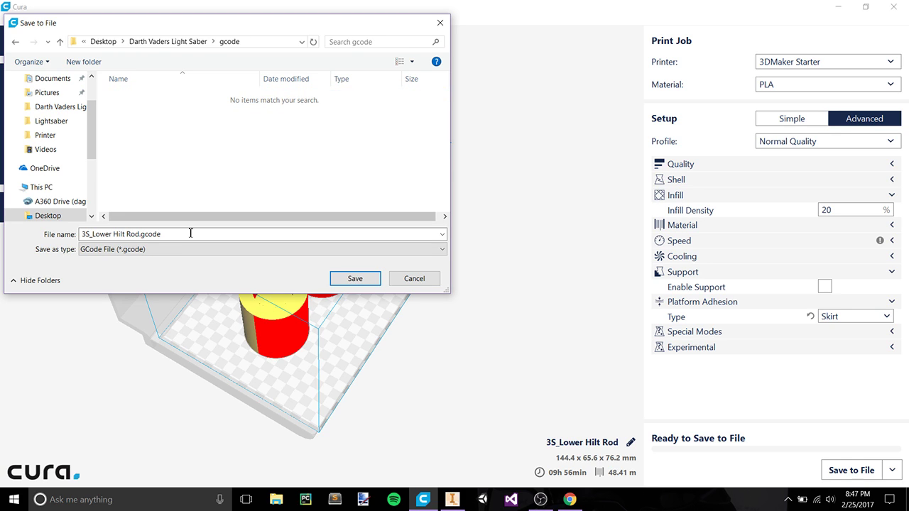
{"action": "left_click", "coordinate": [342, 279]}
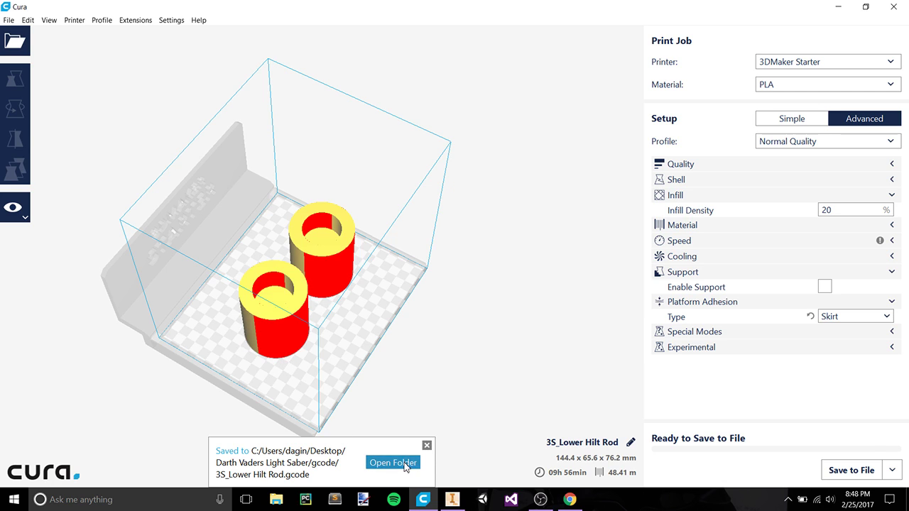
{"action": "left_click", "coordinate": [401, 462]}
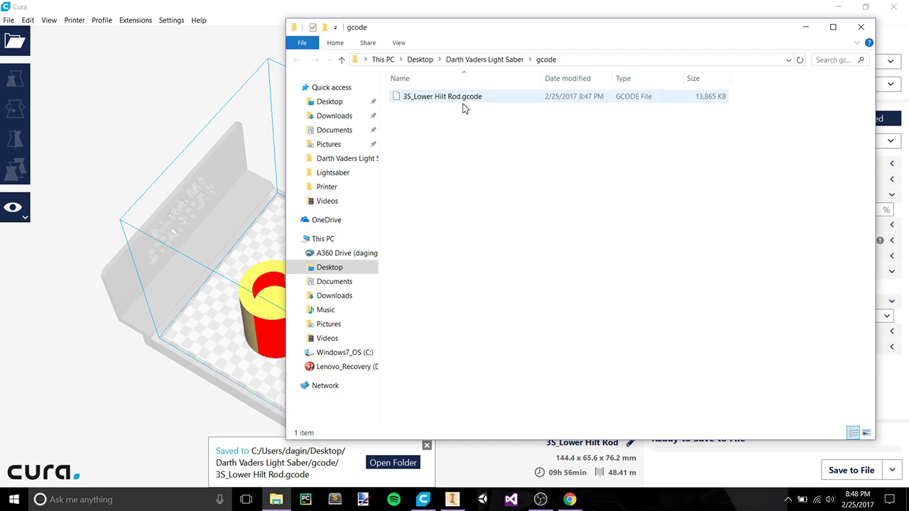
{"action": "left_click", "coordinate": [861, 27]}
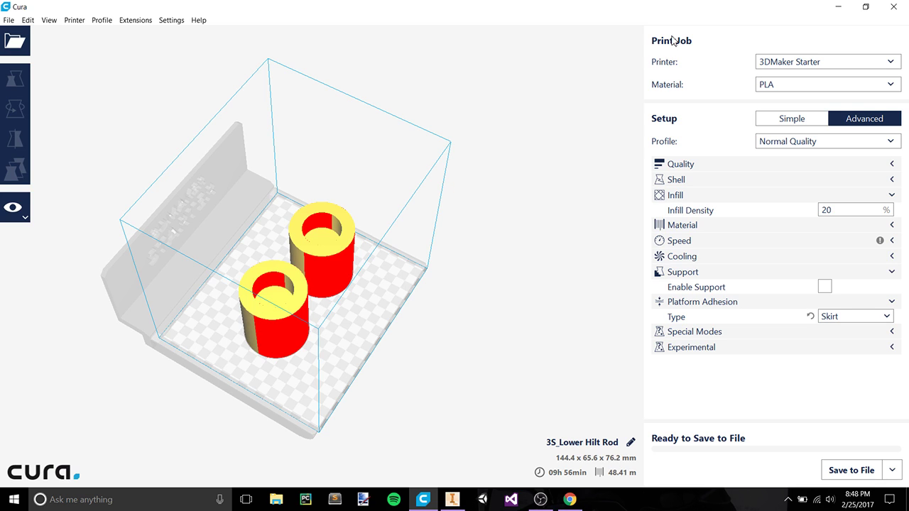
Switch to Inventor, close Lower Hilt Rod.ipt, and create a new part.
{"action": "left_click", "coordinate": [838, 7]}
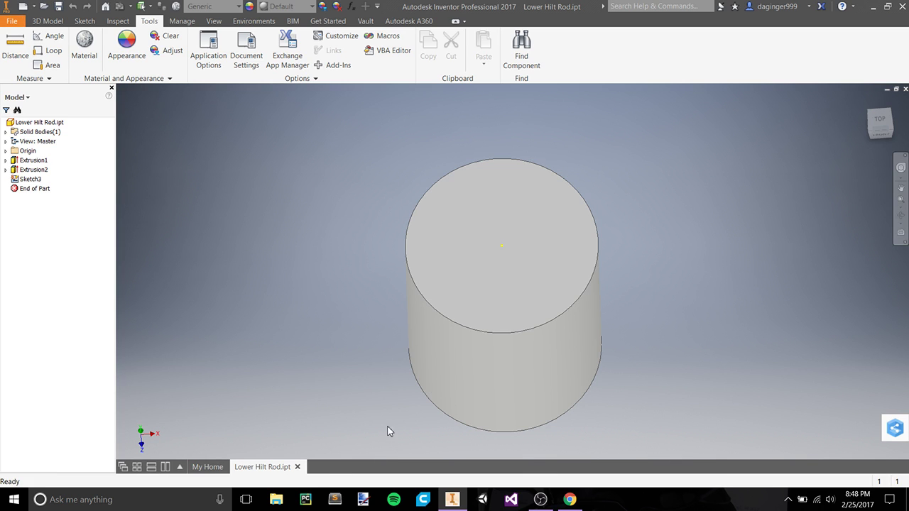
{"action": "left_click", "coordinate": [297, 467]}
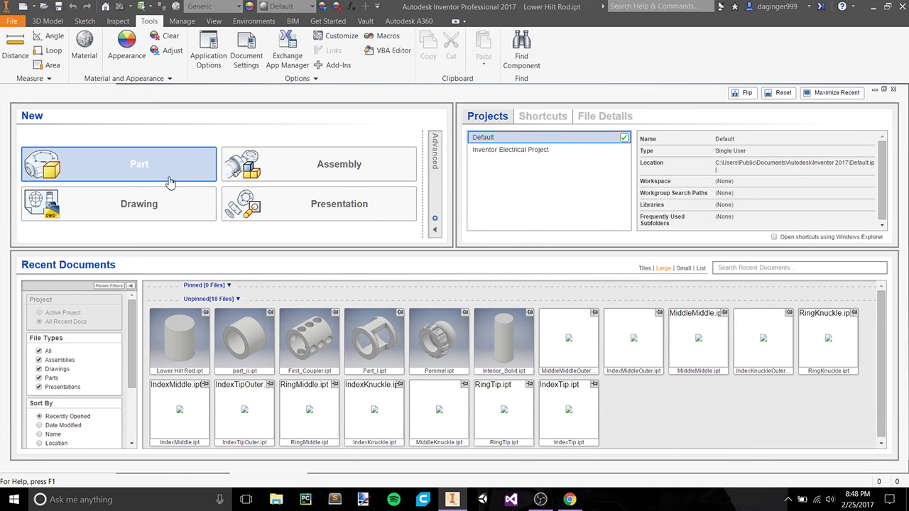
{"action": "left_click", "coordinate": [149, 168]}
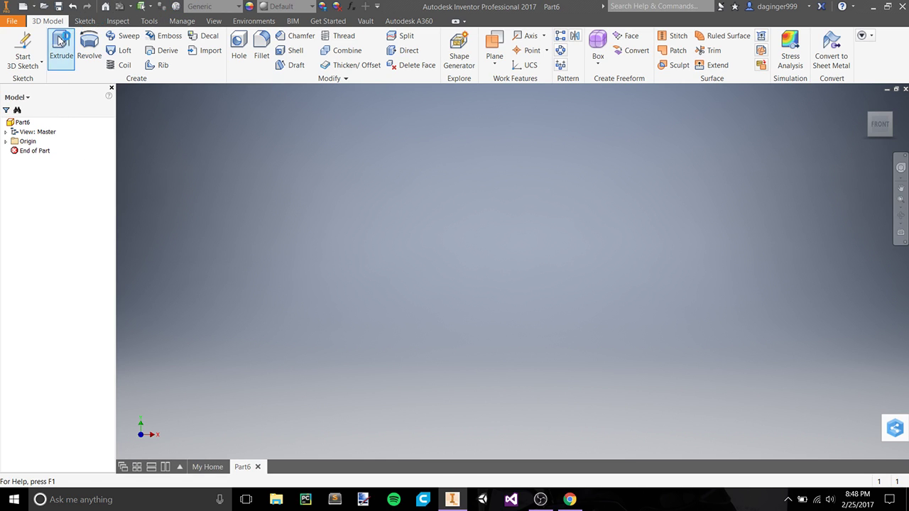
{"action": "left_click", "coordinate": [23, 61]}
{"action": "left_click", "coordinate": [24, 42]}
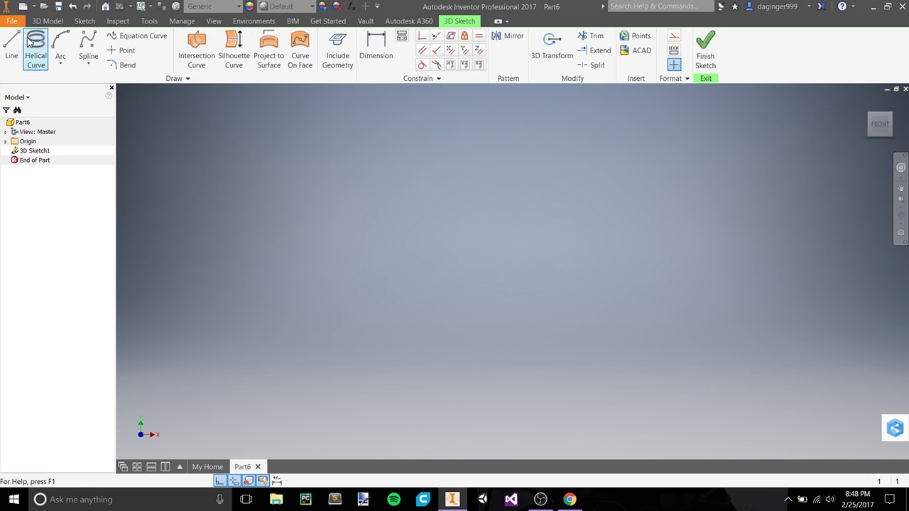
{"action": "left_click", "coordinate": [705, 50]}
Start a 2D sketch on the horizontal XZ plane and draw a 2.5 in diameter circle centred on the origin.
{"action": "left_click", "coordinate": [35, 65]}
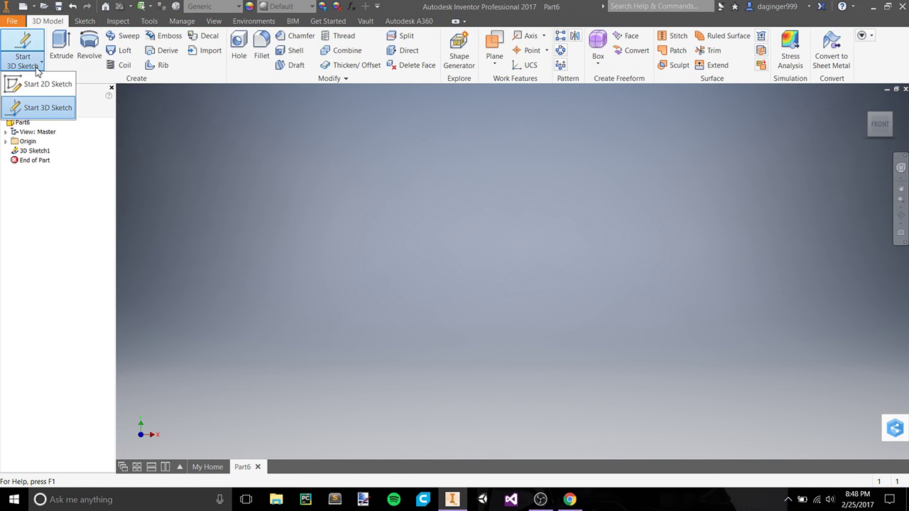
{"action": "left_click", "coordinate": [43, 84]}
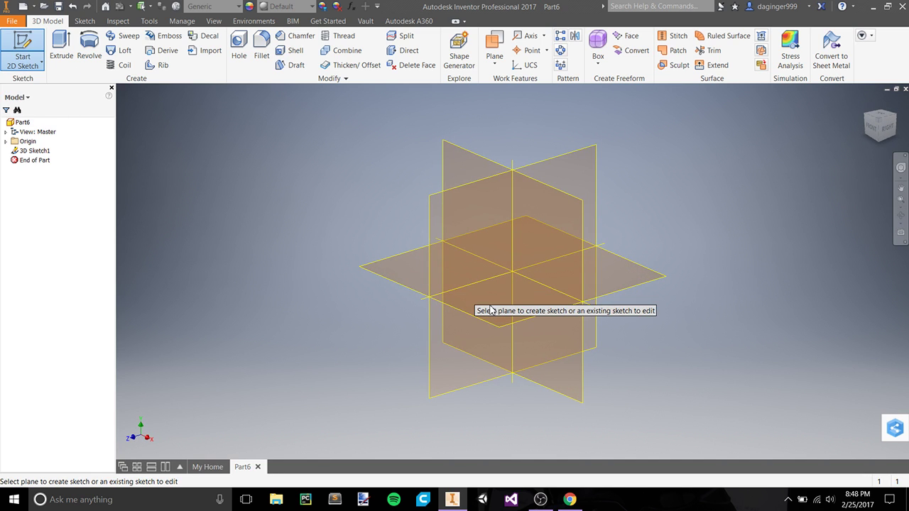
{"action": "left_click", "coordinate": [384, 268]}
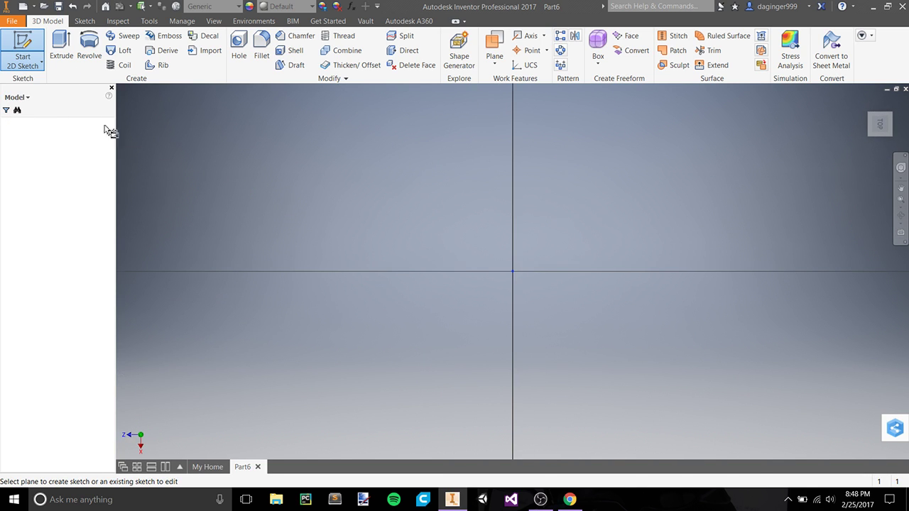
{"action": "left_click", "coordinate": [88, 49]}
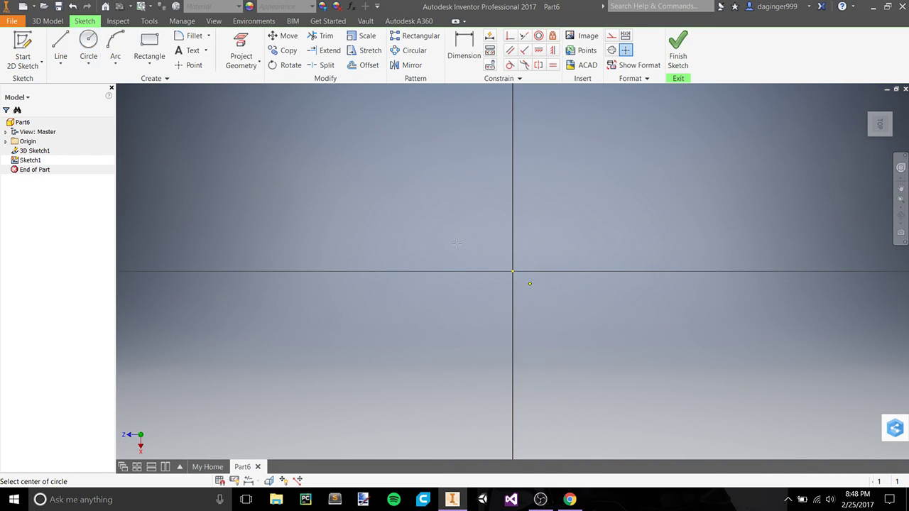
{"action": "left_click", "coordinate": [513, 272]}
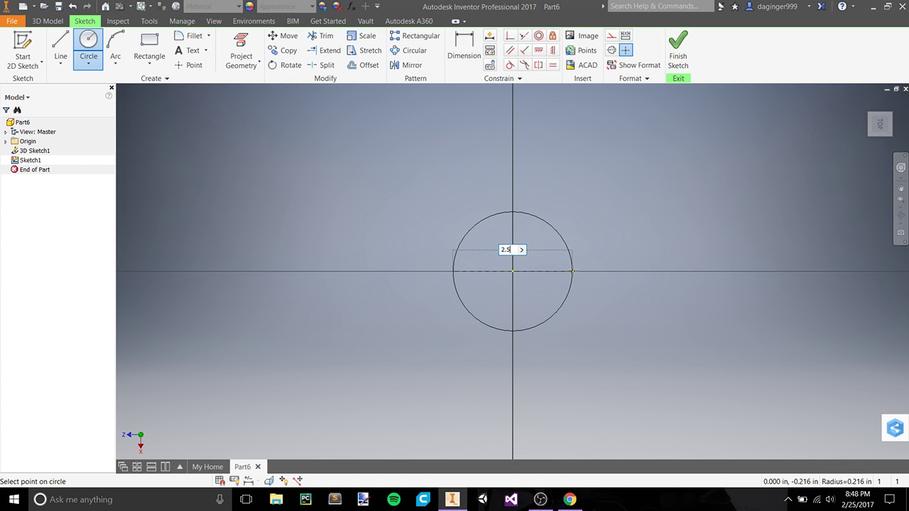
{"action": "key", "text": "Return"}
{"action": "scroll", "coordinate": [648, 175], "scroll_direction": "down", "scroll_amount": 3}
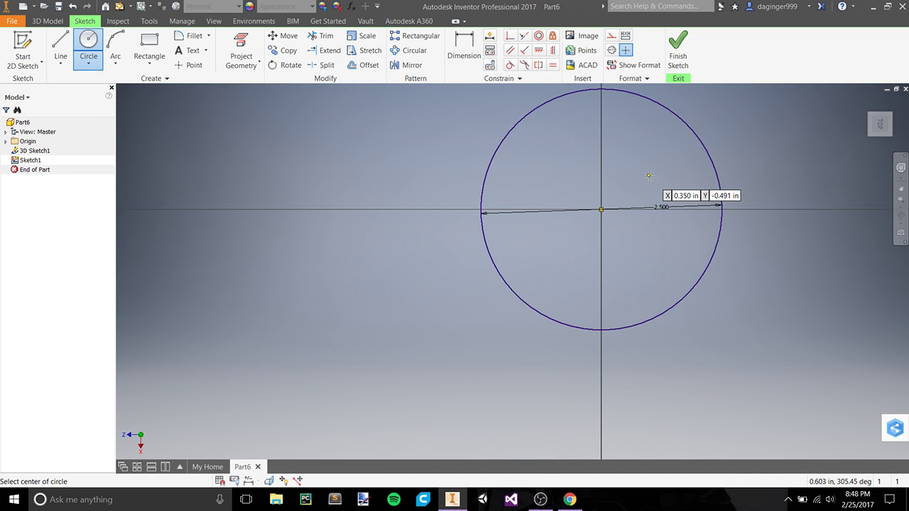
Finish the circle sketch and extrude it 1 in upward into a solid disc.
{"action": "left_click", "coordinate": [678, 50]}
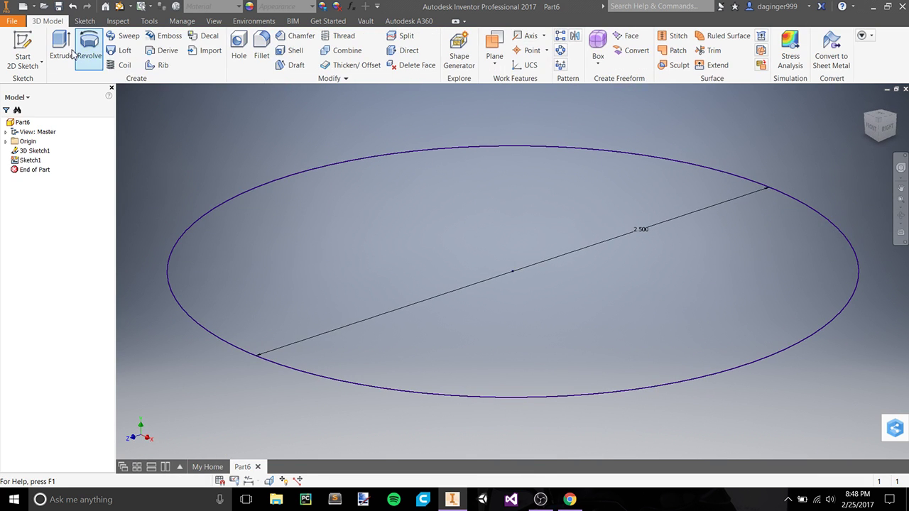
{"action": "left_click", "coordinate": [61, 47]}
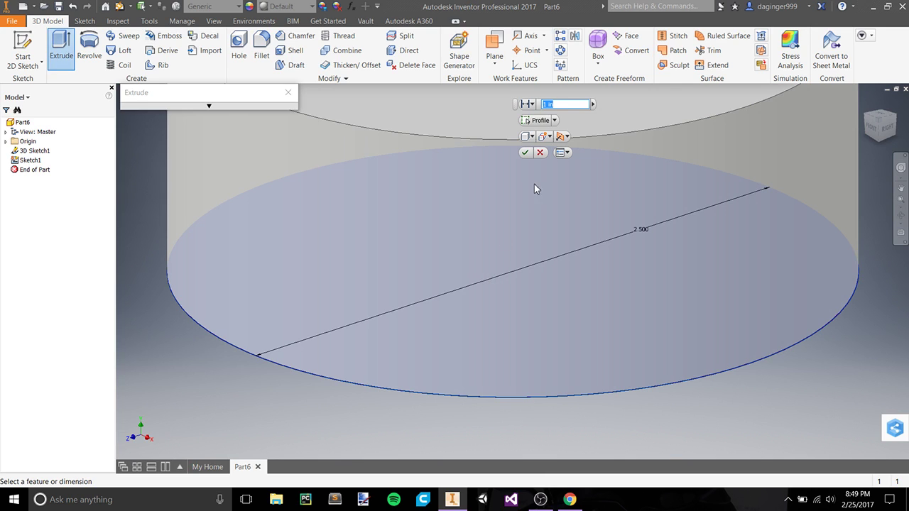
{"action": "left_click", "coordinate": [524, 153]}
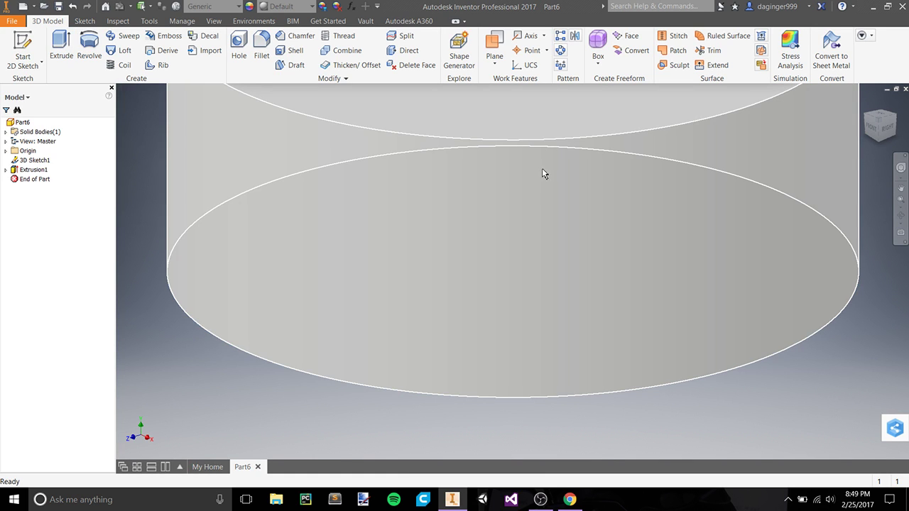
Start a new 2D sketch on the top face of the extruded disc.
{"action": "scroll", "coordinate": [519, 217], "scroll_direction": "up", "scroll_amount": 5}
{"action": "scroll", "coordinate": [516, 214], "scroll_direction": "down", "scroll_amount": 10}
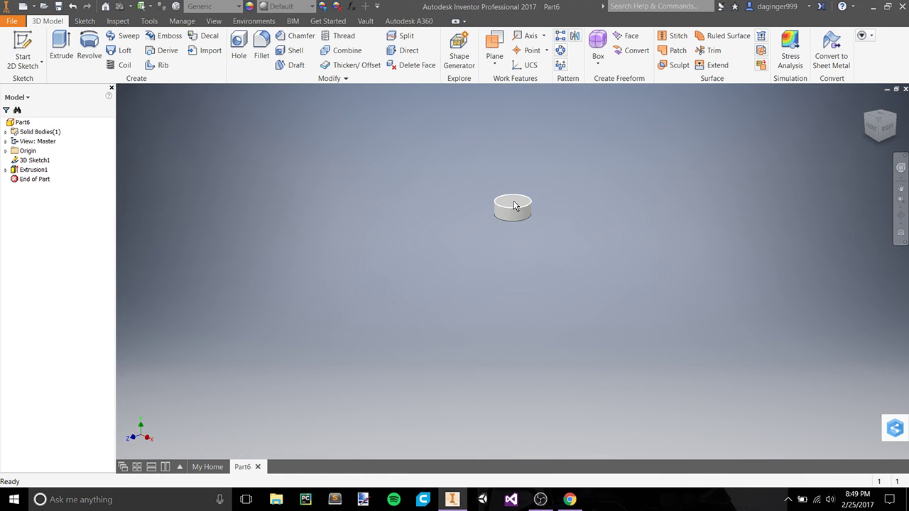
{"action": "right_click", "coordinate": [516, 206]}
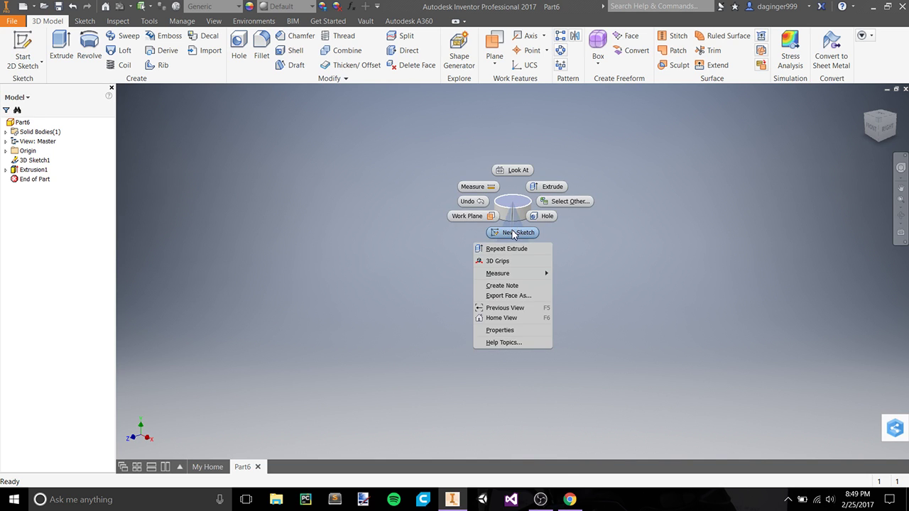
{"action": "left_click", "coordinate": [516, 232]}
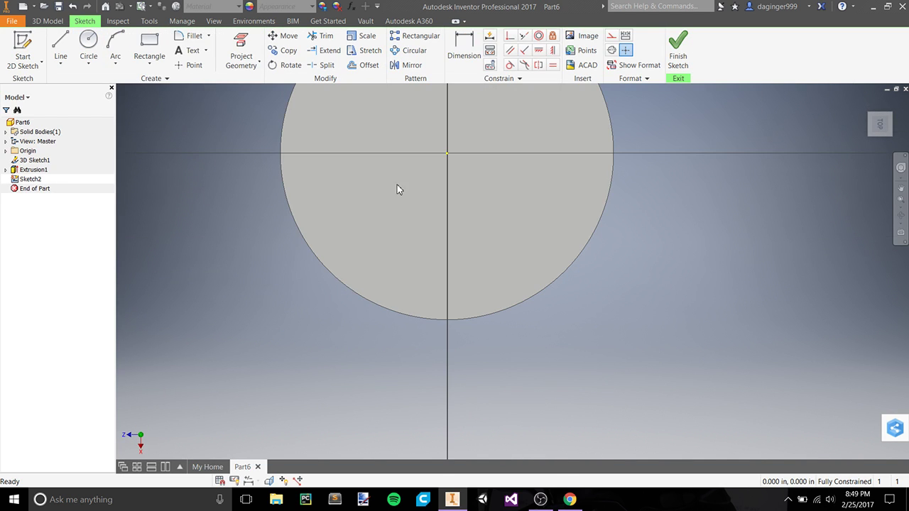
Try a 1.45 in diameter circle centred on the disc's top face and undo it.
{"action": "left_click", "coordinate": [95, 44]}
{"action": "left_click", "coordinate": [446, 153]}
{"action": "type", "text": "1.45"}
{"action": "key", "text": "Return"}
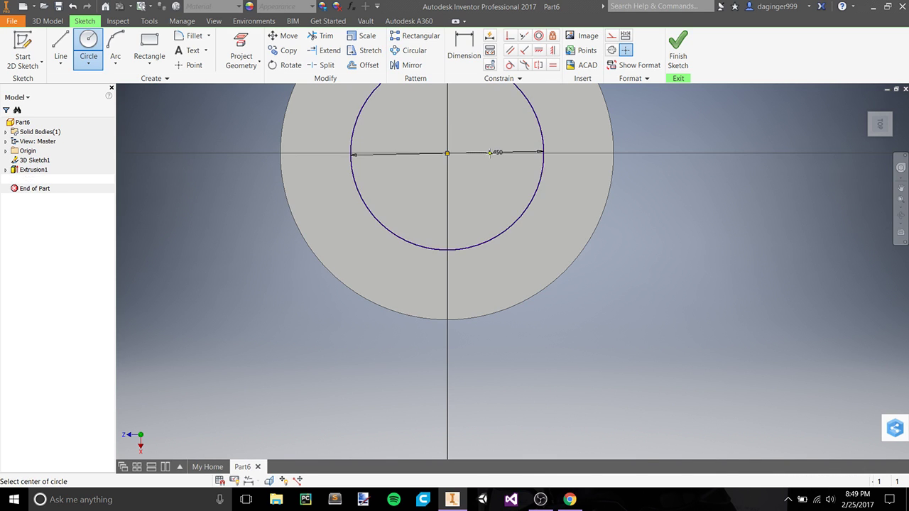
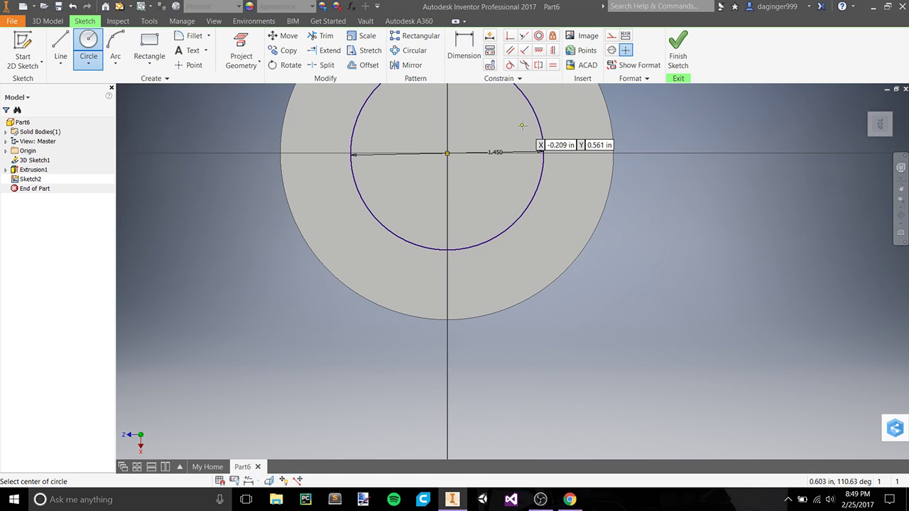
{"action": "key", "text": "ctrl+z"}
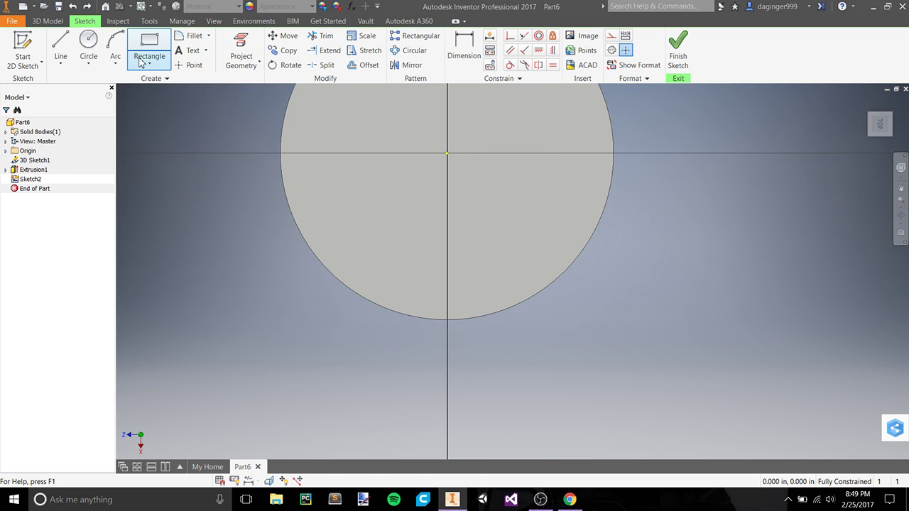
Draw a 1.485 in diameter circle centred on the disc's top face and finish the sketch.
{"action": "left_click", "coordinate": [88, 45]}
{"action": "left_click", "coordinate": [446, 152]}
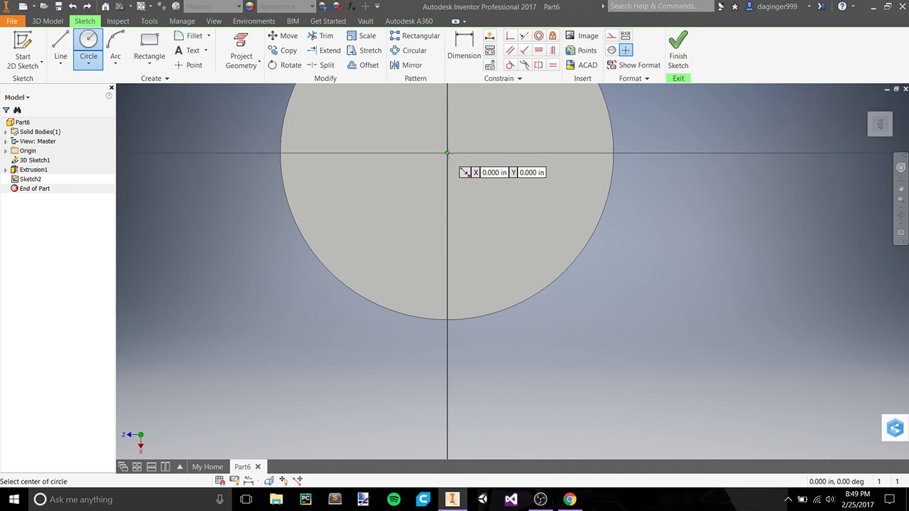
{"action": "type", "text": "1.485"}
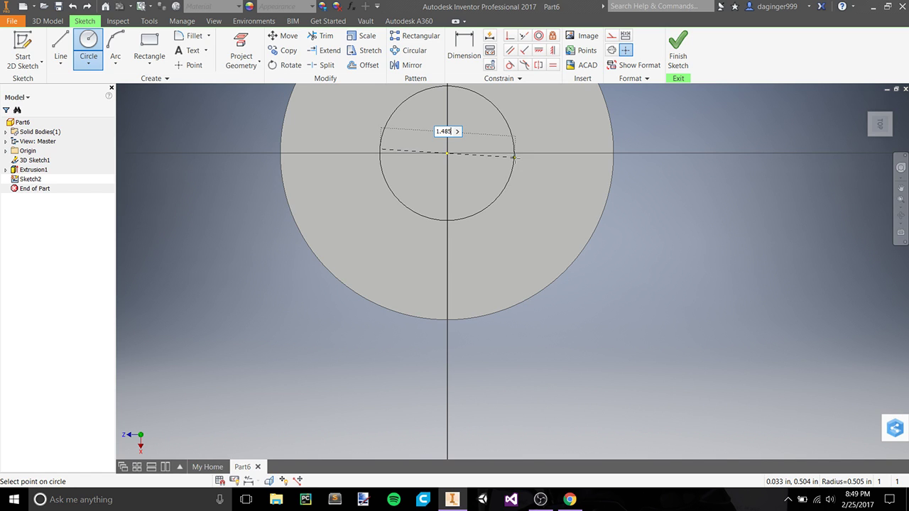
{"action": "key", "text": "Return"}
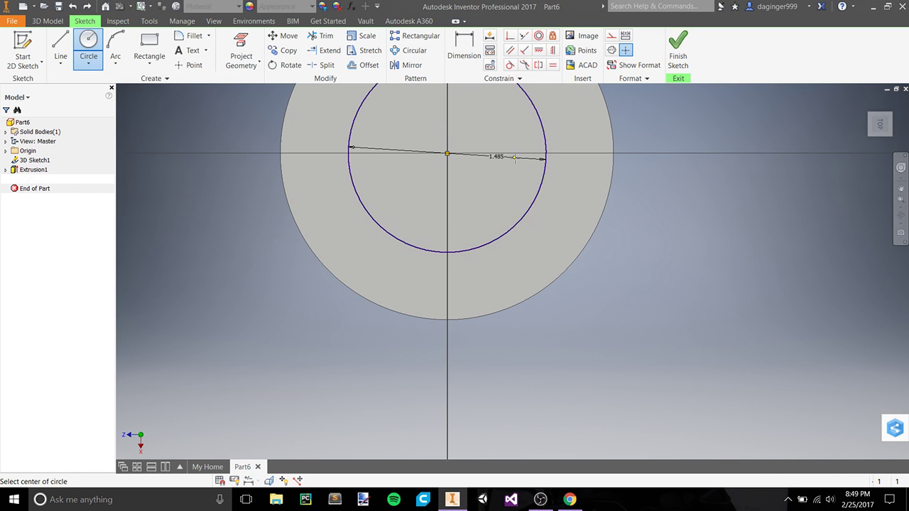
{"action": "left_click", "coordinate": [676, 61]}
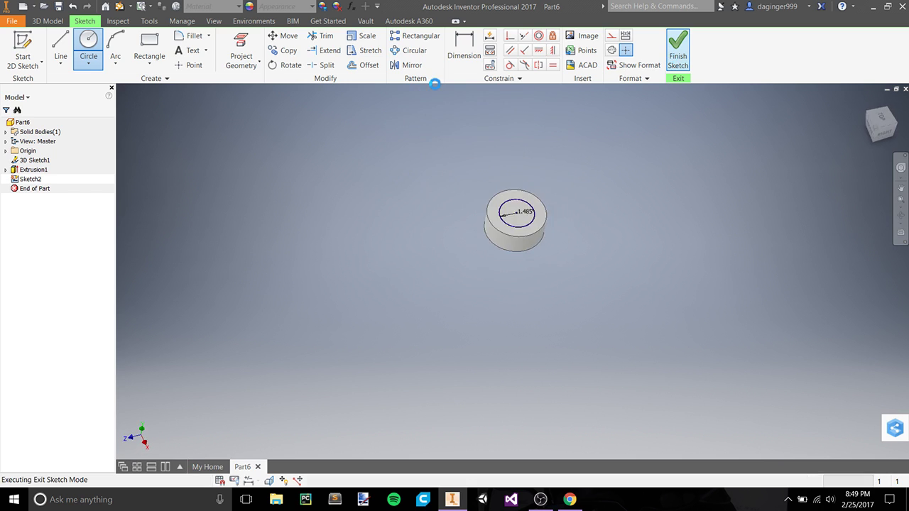
Extrude the 1.485 in circle 1 in upward from the disc's top face.
{"action": "left_click", "coordinate": [61, 49]}
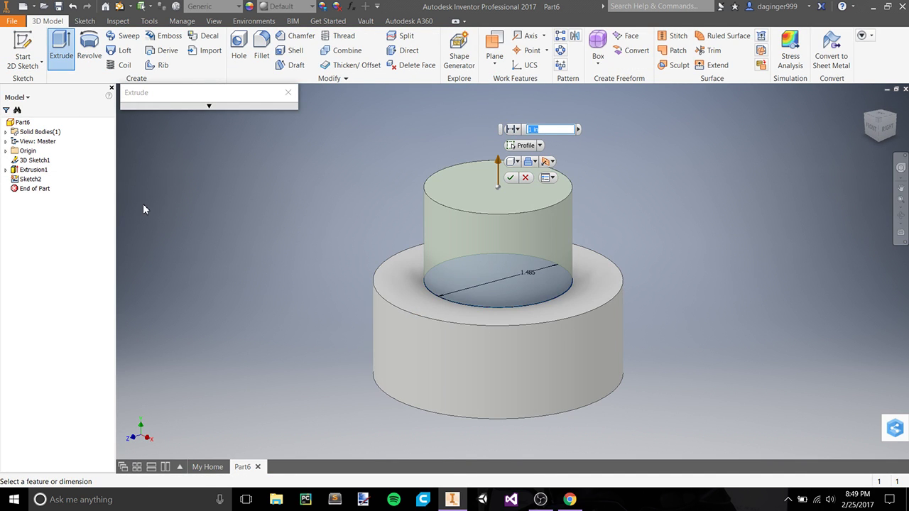
{"action": "left_click", "coordinate": [510, 177]}
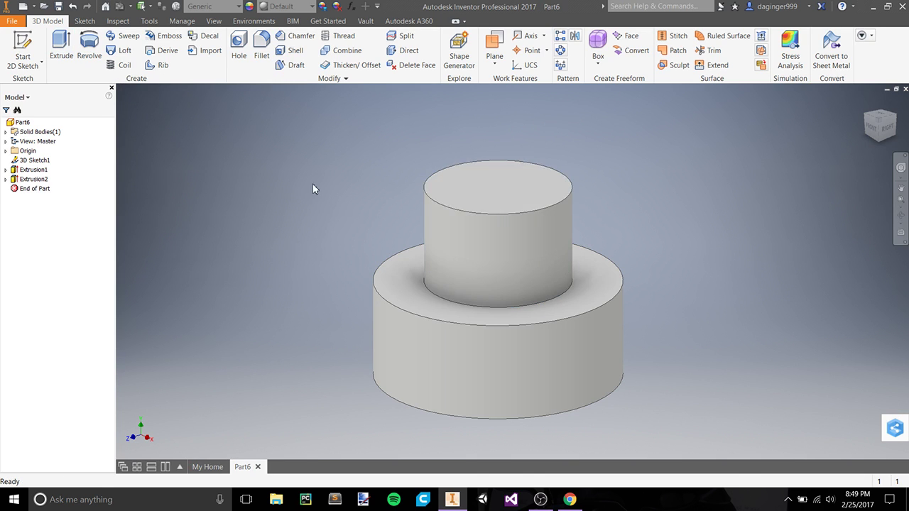
{"action": "middle_click_drag", "start_coordinate": [470, 261], "coordinate": [497, 285], "text": "shift"}
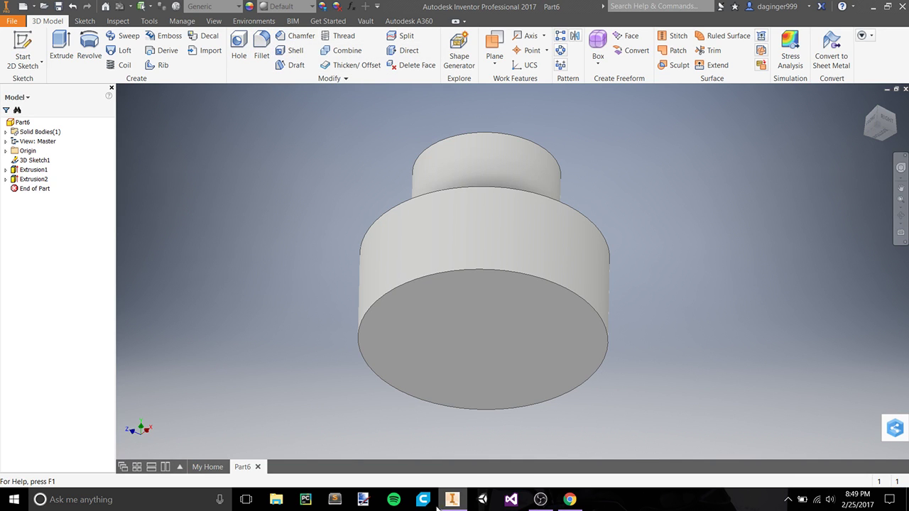
Switch to Chrome and examine several Darth Vader lightsaber reference images for the shape of the hilt's end.
{"action": "left_click", "coordinate": [566, 497]}
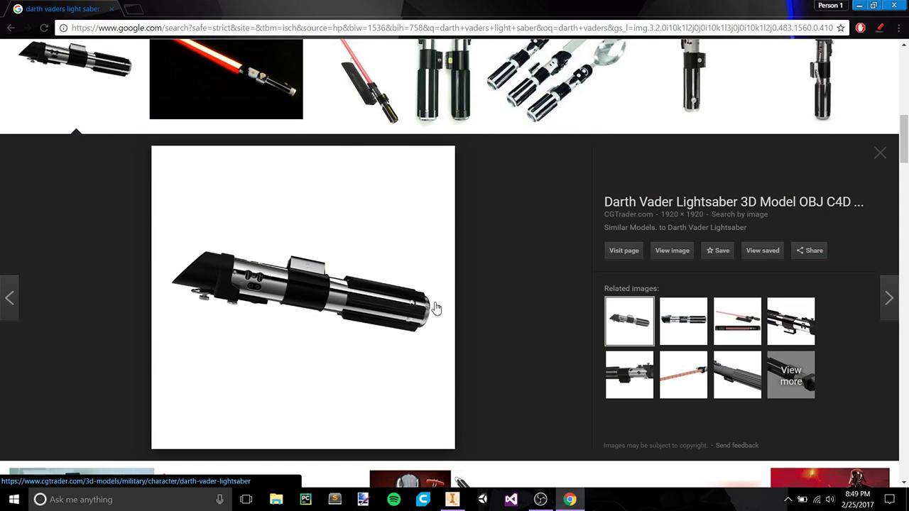
{"action": "left_click", "coordinate": [523, 100]}
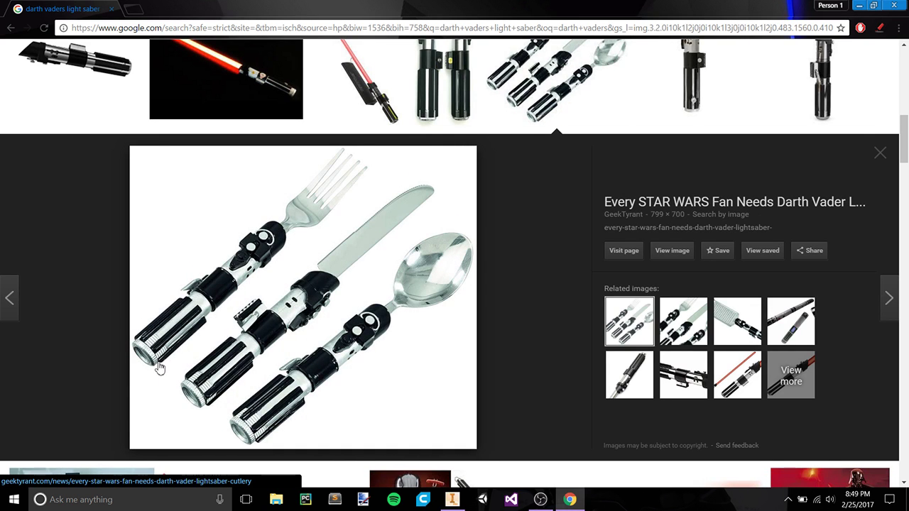
{"action": "left_click", "coordinate": [242, 93]}
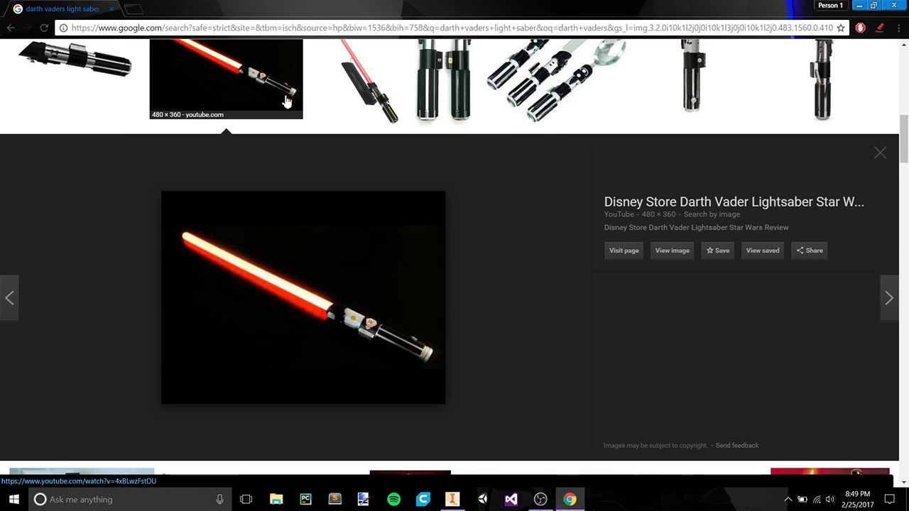
{"action": "scroll", "coordinate": [375, 245], "scroll_direction": "up", "scroll_amount": 1}
{"action": "scroll", "coordinate": [375, 245], "scroll_direction": "up", "scroll_amount": 4}
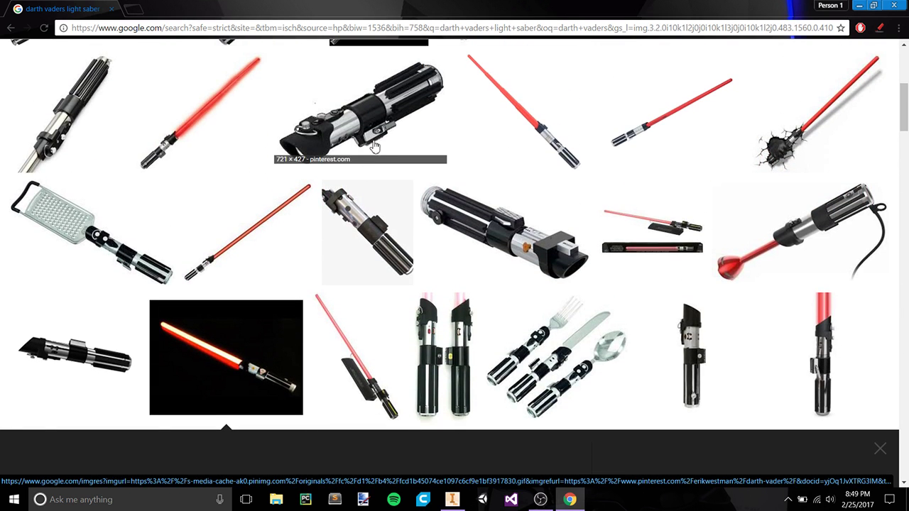
{"action": "left_click", "coordinate": [136, 254]}
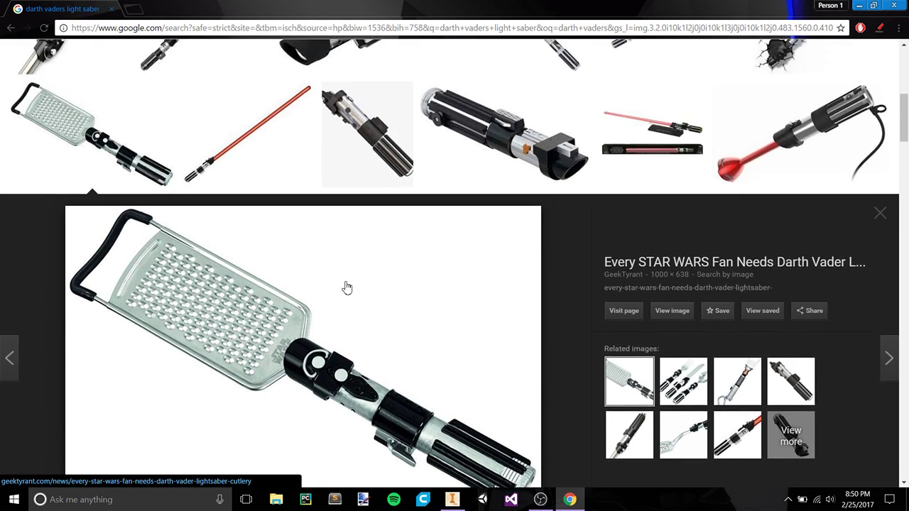
{"action": "scroll", "coordinate": [345, 288], "scroll_direction": "up", "scroll_amount": 3}
{"action": "left_click", "coordinate": [349, 306]}
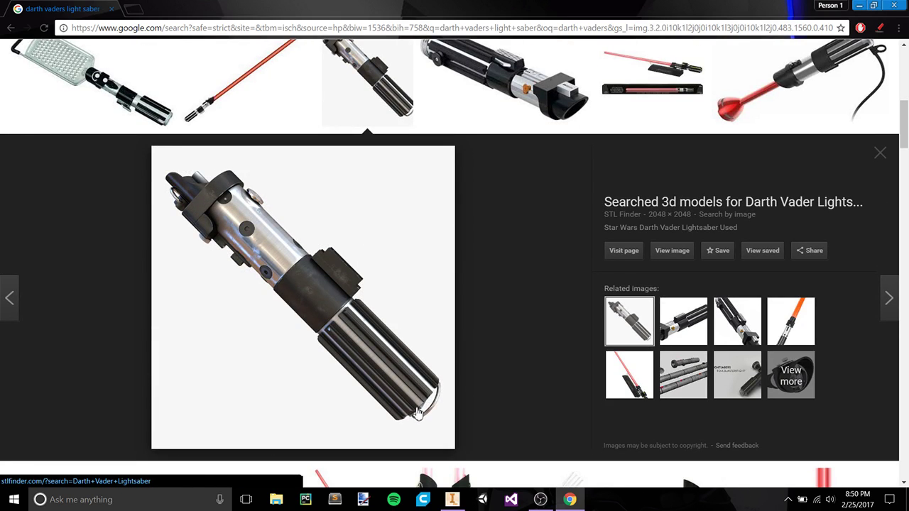
{"action": "scroll", "coordinate": [436, 277], "scroll_direction": "up", "scroll_amount": 5}
{"action": "left_click", "coordinate": [493, 220]}
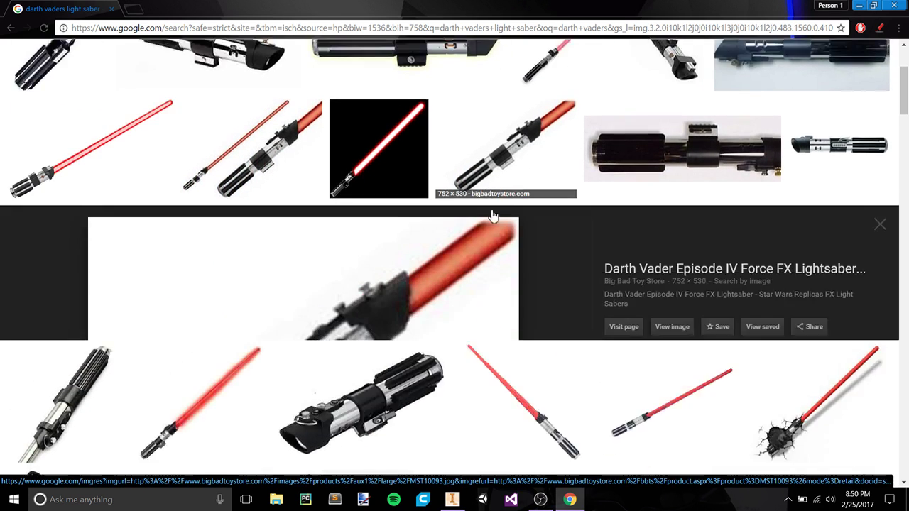
{"action": "scroll", "coordinate": [256, 361], "scroll_direction": "up", "scroll_amount": 6}
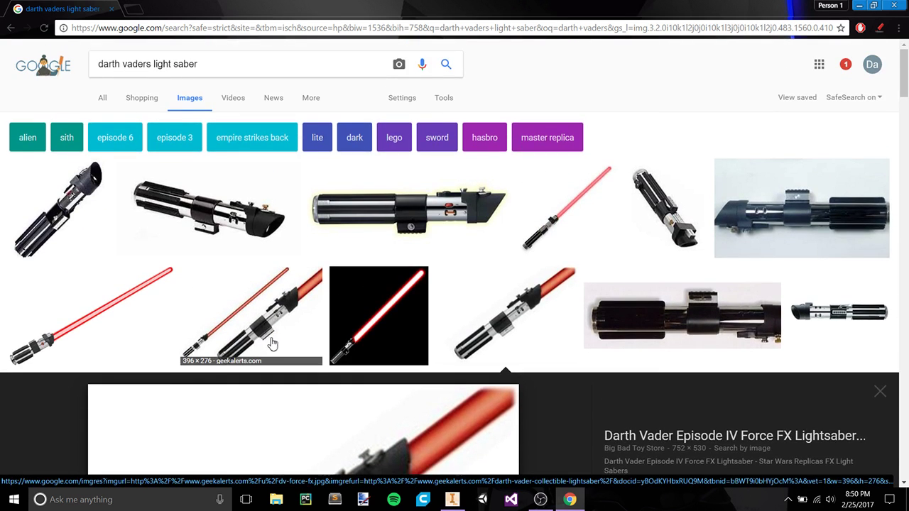
{"action": "scroll", "coordinate": [208, 331], "scroll_direction": "down", "scroll_amount": 2}
{"action": "scroll", "coordinate": [207, 330], "scroll_direction": "down", "scroll_amount": 10}
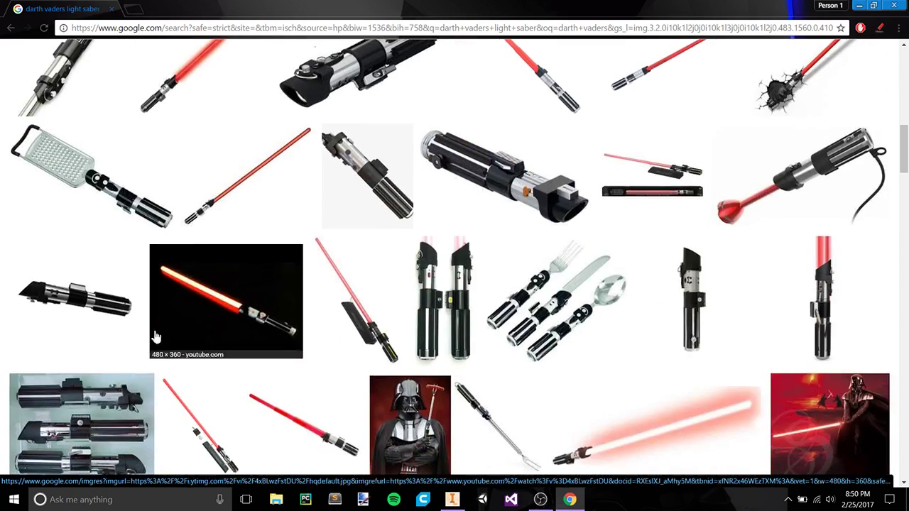
{"action": "left_click", "coordinate": [119, 337]}
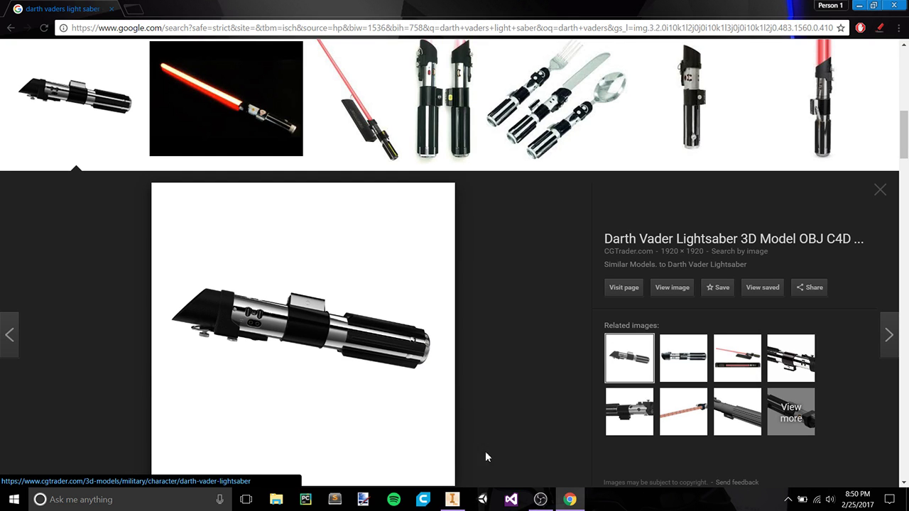
Switch back to Inventor and start a new 2D sketch on the bottom face of the wide disc.
{"action": "left_click", "coordinate": [451, 500]}
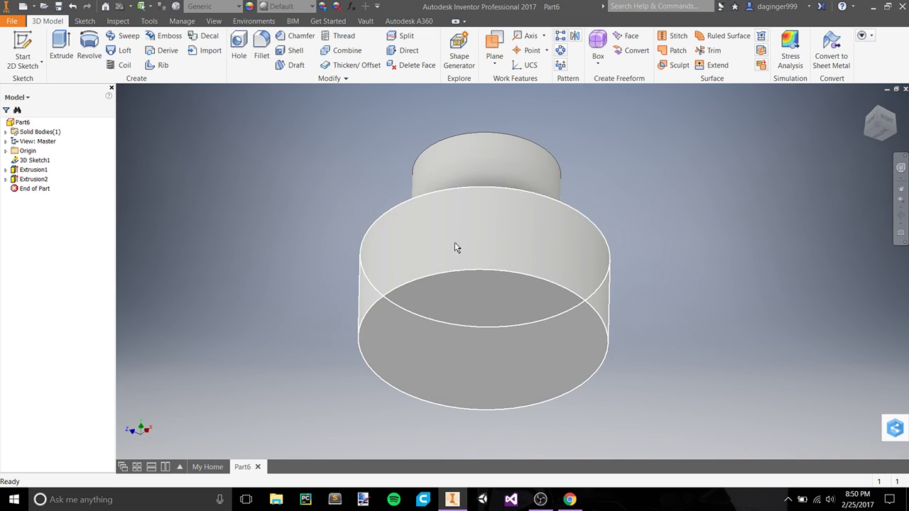
{"action": "left_click_drag", "start_coordinate": [492, 276], "coordinate": [490, 212]}
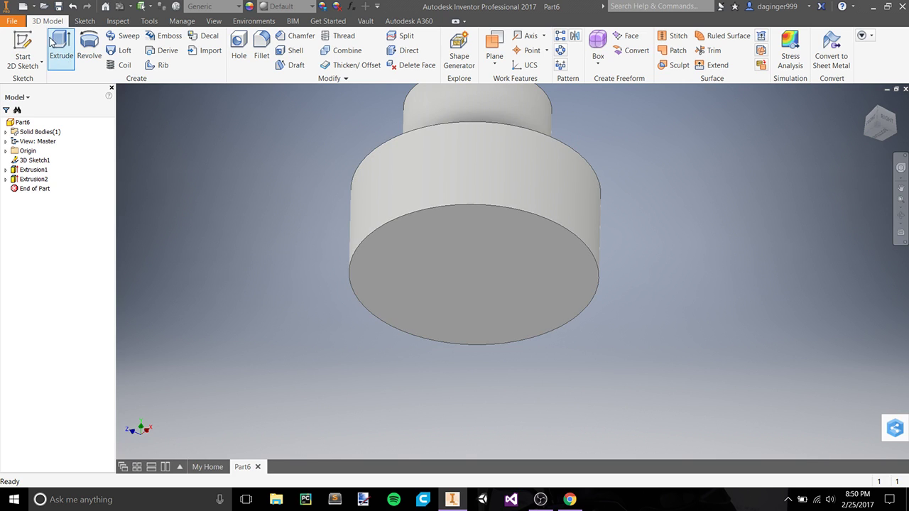
{"action": "left_click", "coordinate": [476, 228]}
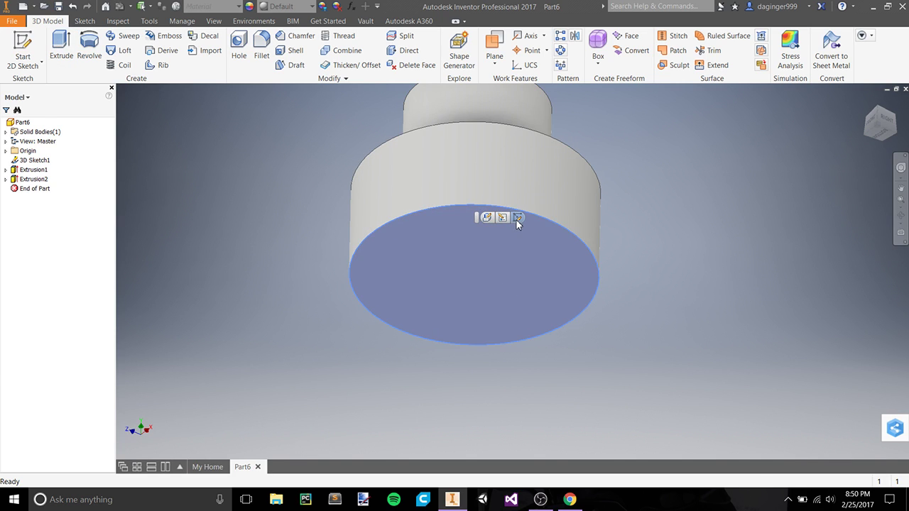
{"action": "right_click", "coordinate": [499, 269]}
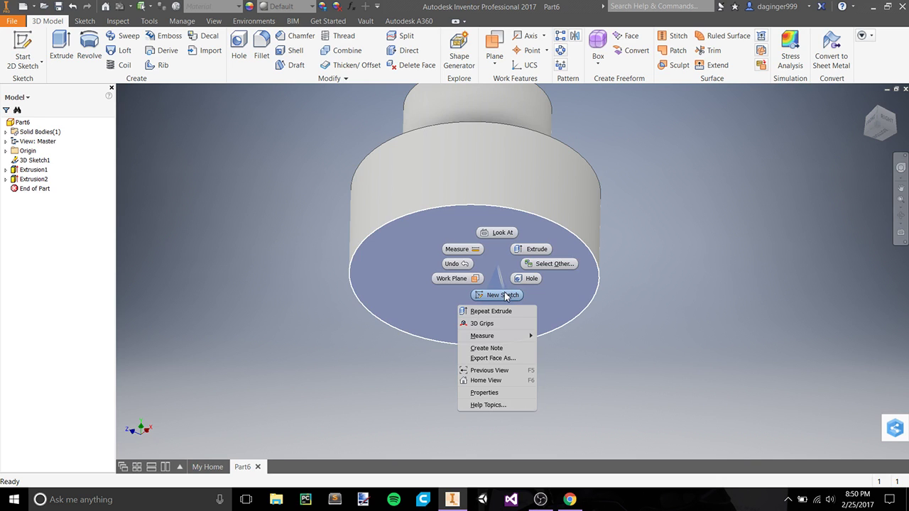
{"action": "left_click", "coordinate": [501, 295]}
Draw a 0.15 in diameter circle centred where the bottom face's edge crosses the vertical axis, and finish the sketch.
{"action": "scroll", "coordinate": [535, 127], "scroll_direction": "up", "scroll_amount": 3}
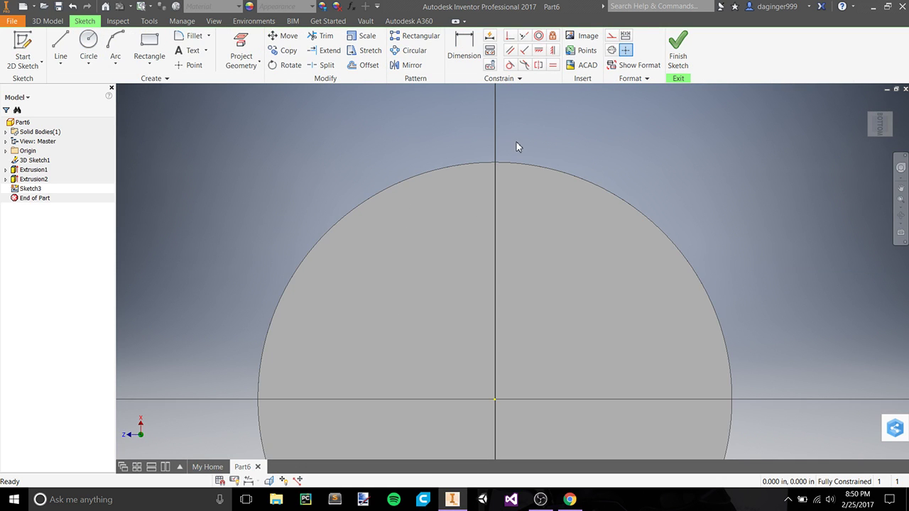
{"action": "left_click", "coordinate": [89, 57]}
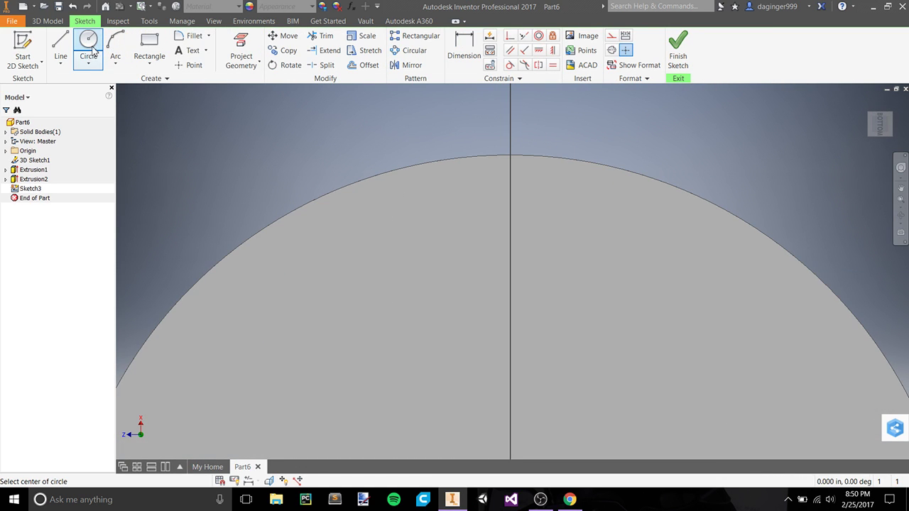
{"action": "left_click", "coordinate": [510, 155]}
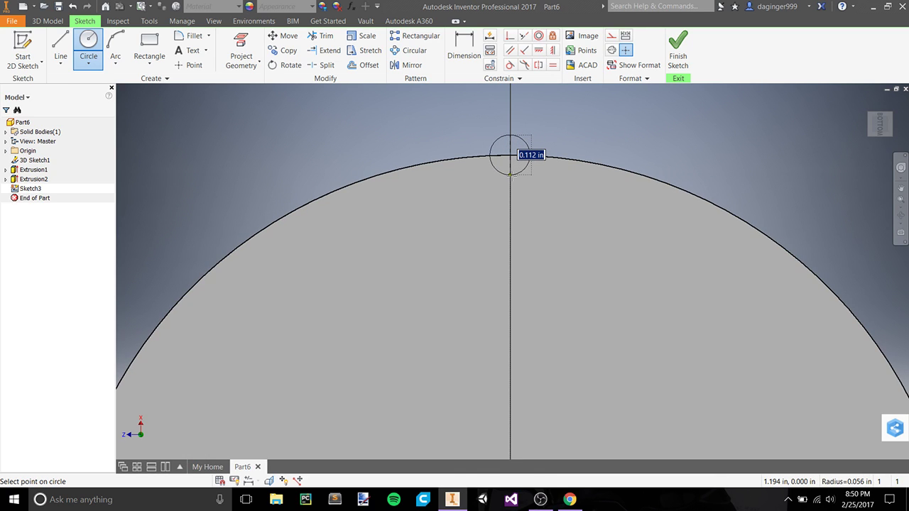
{"action": "type", "text": "0.15"}
{"action": "key", "text": "Return"}
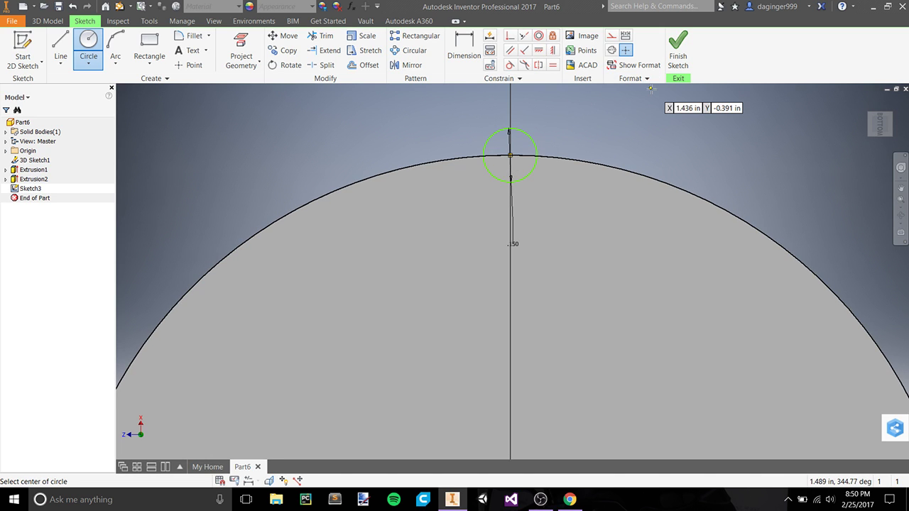
{"action": "left_click", "coordinate": [679, 53]}
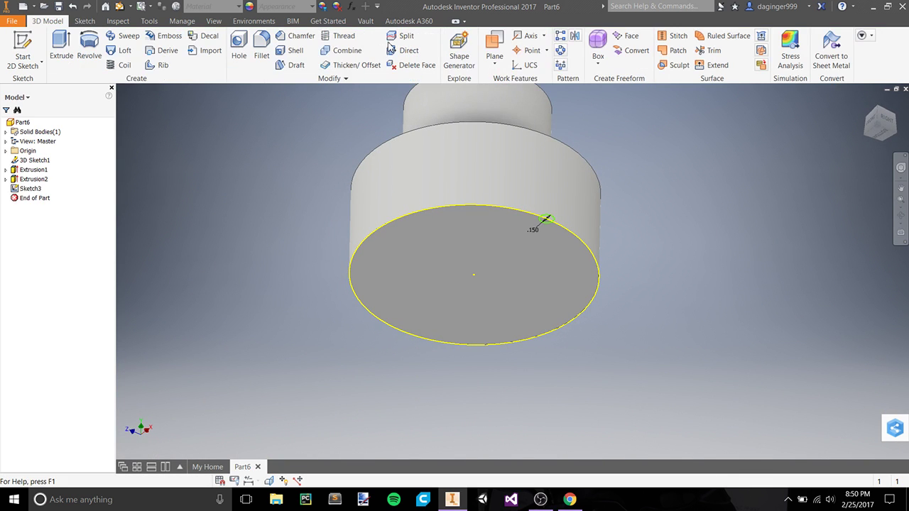
Reopen the bottom-face sketch and set up a circular pattern of the 0.15 in circle about the disc's centre.
{"action": "left_click", "coordinate": [545, 222]}
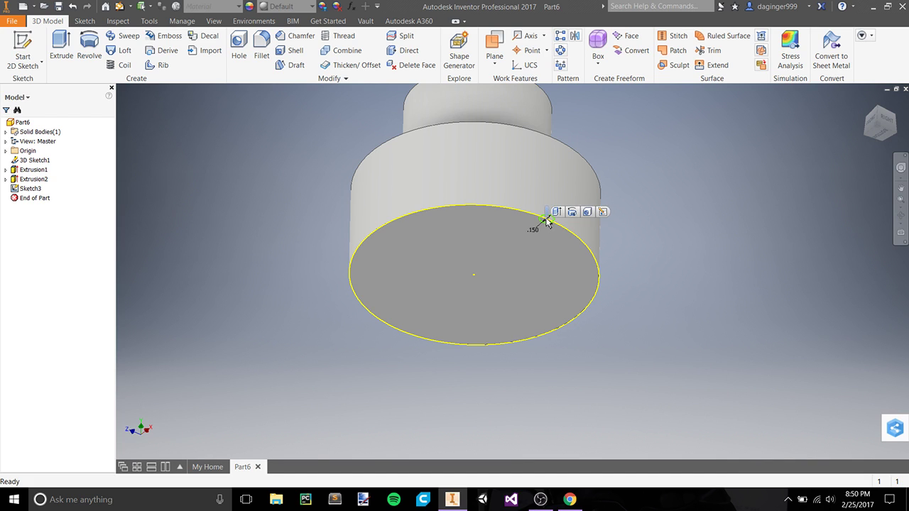
{"action": "key", "text": "s"}
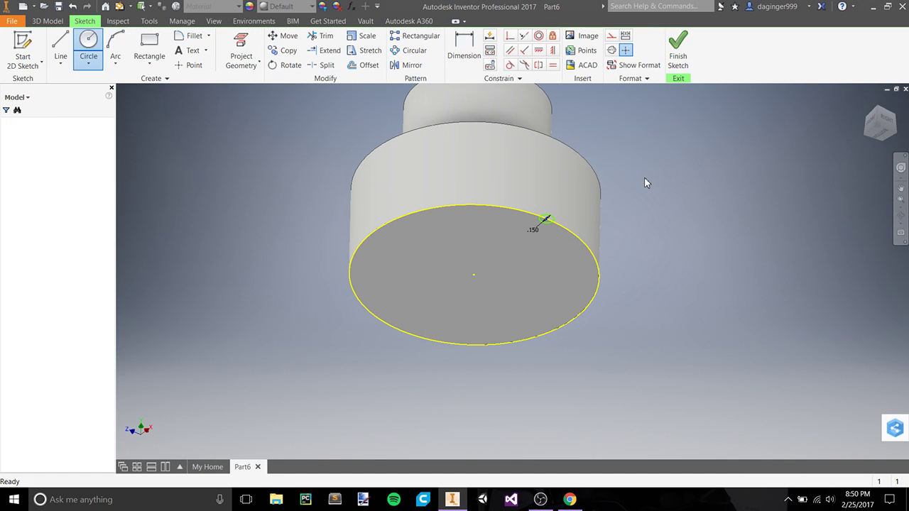
{"action": "left_click", "coordinate": [417, 51]}
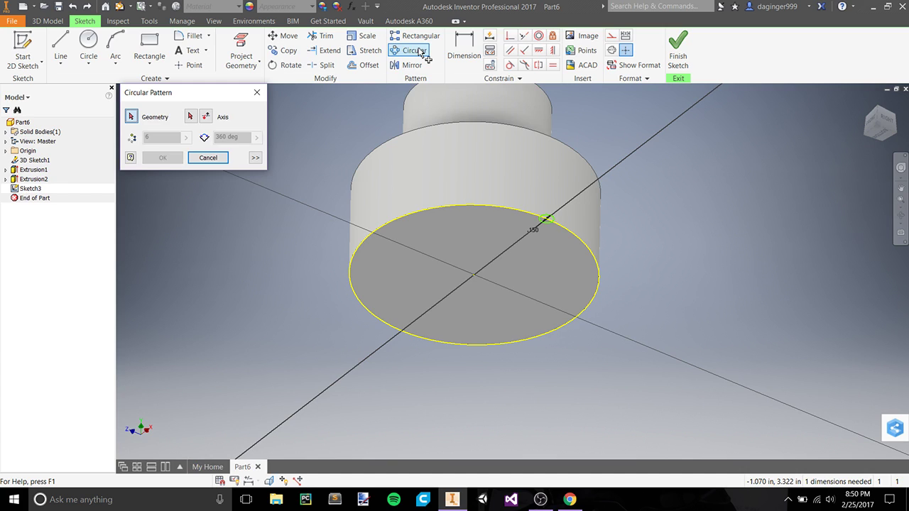
{"action": "left_click", "coordinate": [552, 223]}
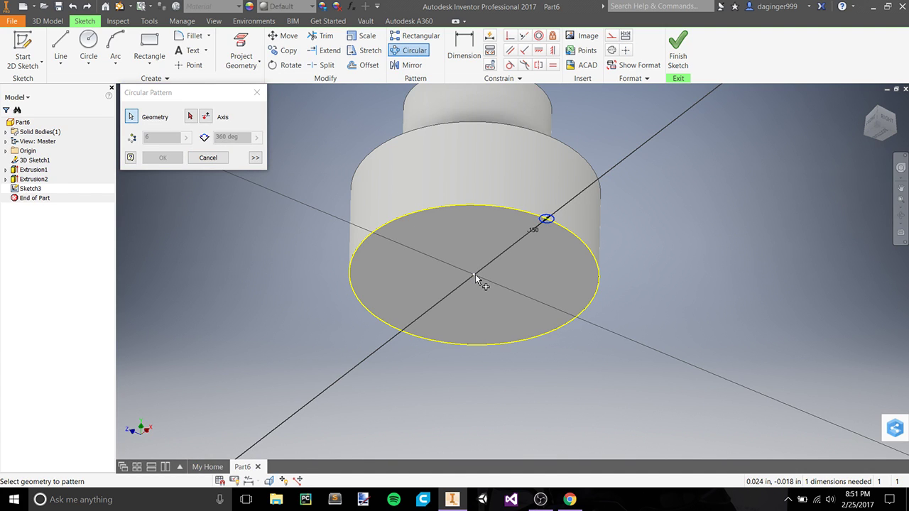
{"action": "left_click", "coordinate": [190, 116]}
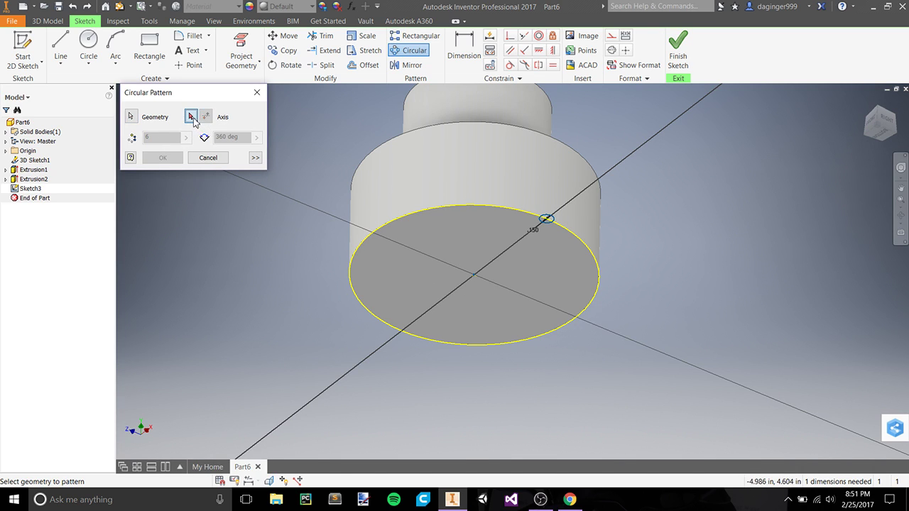
{"action": "left_click", "coordinate": [475, 279]}
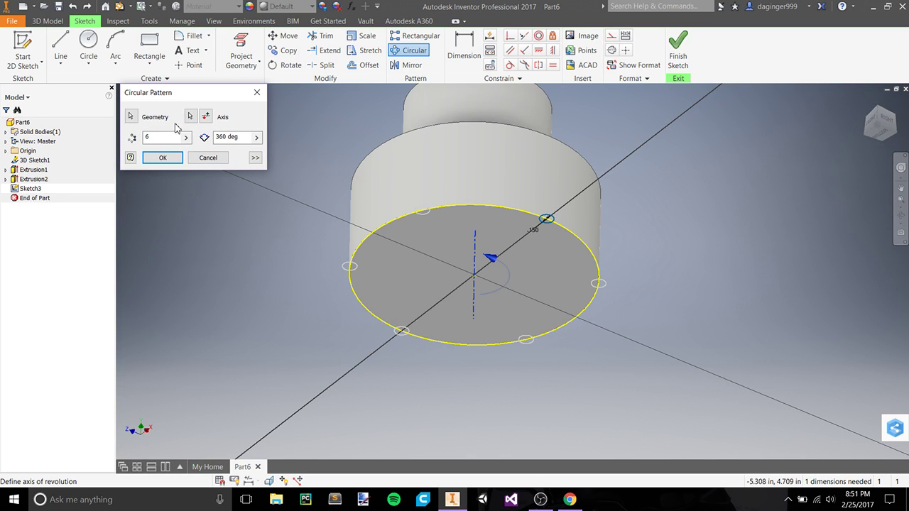
Set the circular pattern to 30 instances over 360 degrees, create it, and finish the sketch.
{"action": "left_click", "coordinate": [132, 116]}
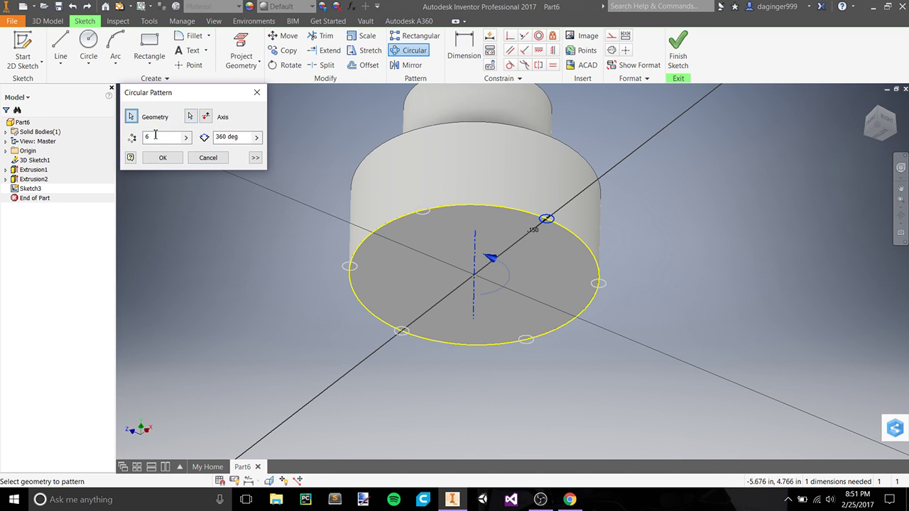
{"action": "left_click", "coordinate": [185, 137]}
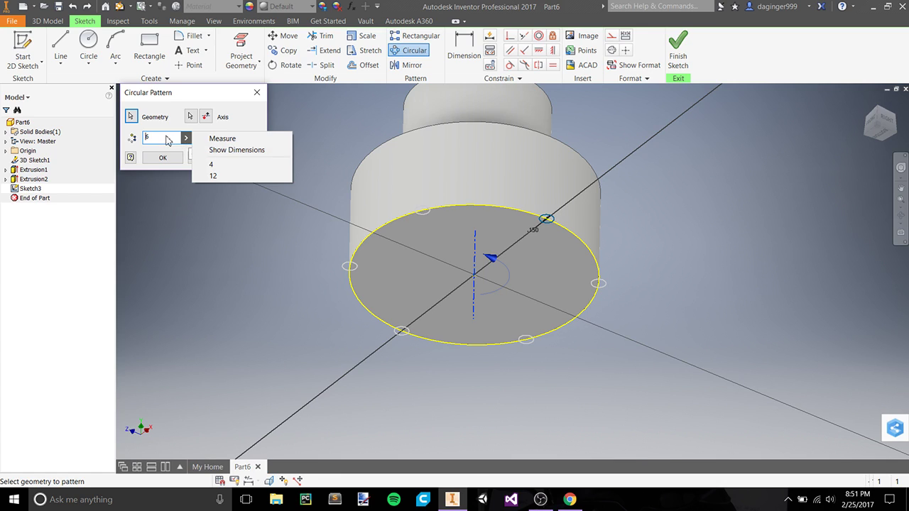
{"action": "left_click", "coordinate": [168, 138]}
{"action": "key", "text": "BackSpace"}
{"action": "type", "text": "30"}
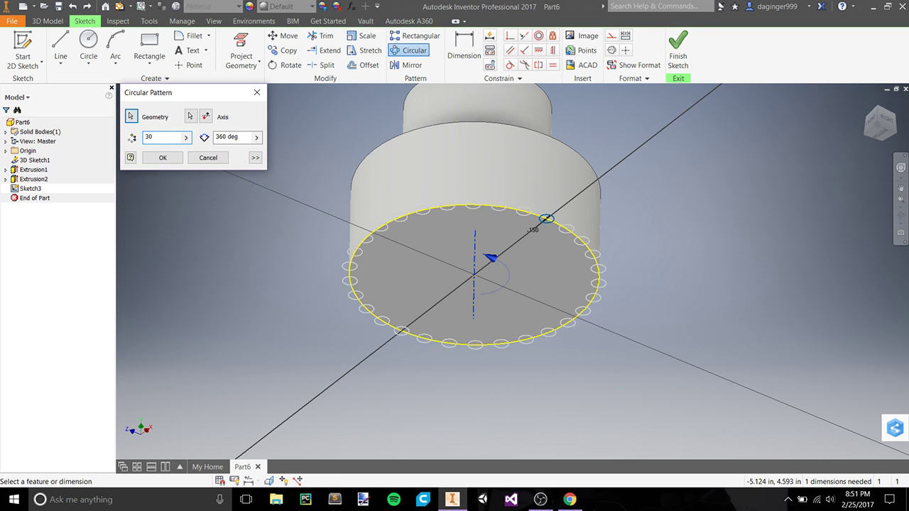
{"action": "left_click", "coordinate": [165, 158]}
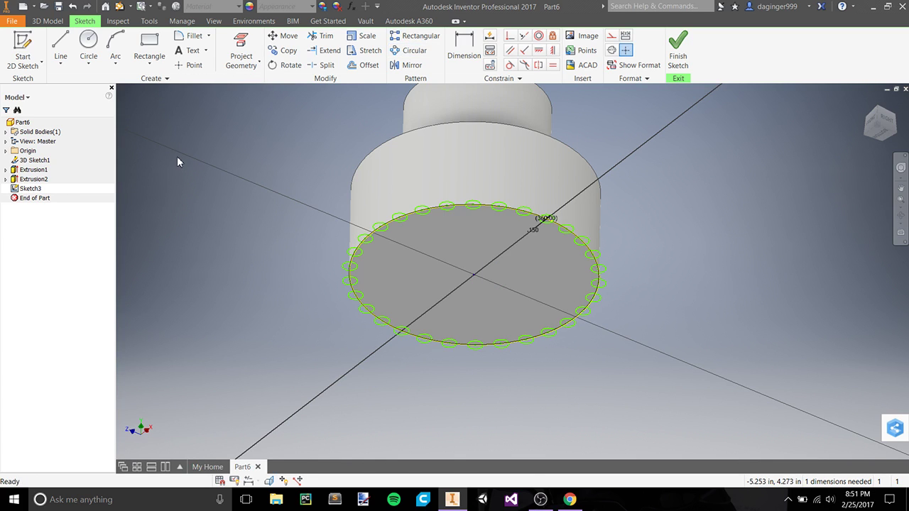
{"action": "left_click", "coordinate": [676, 45]}
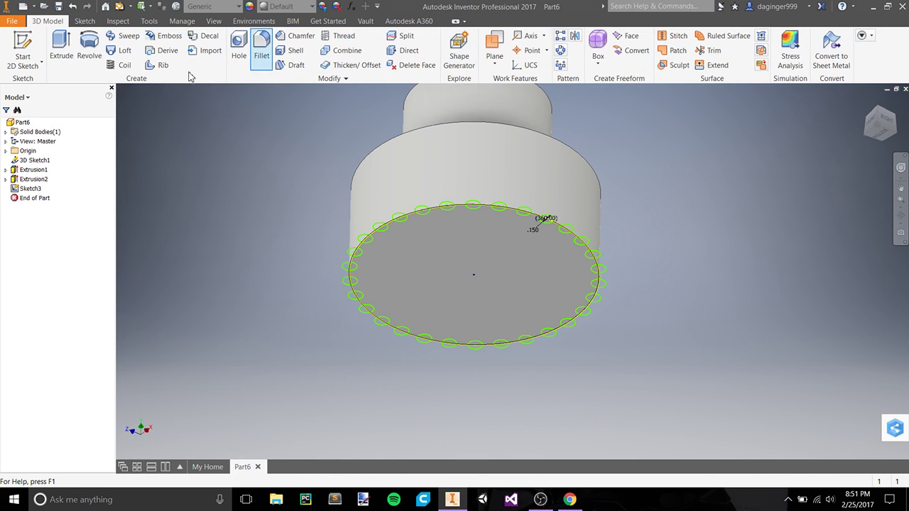
{"action": "left_click", "coordinate": [65, 47]}
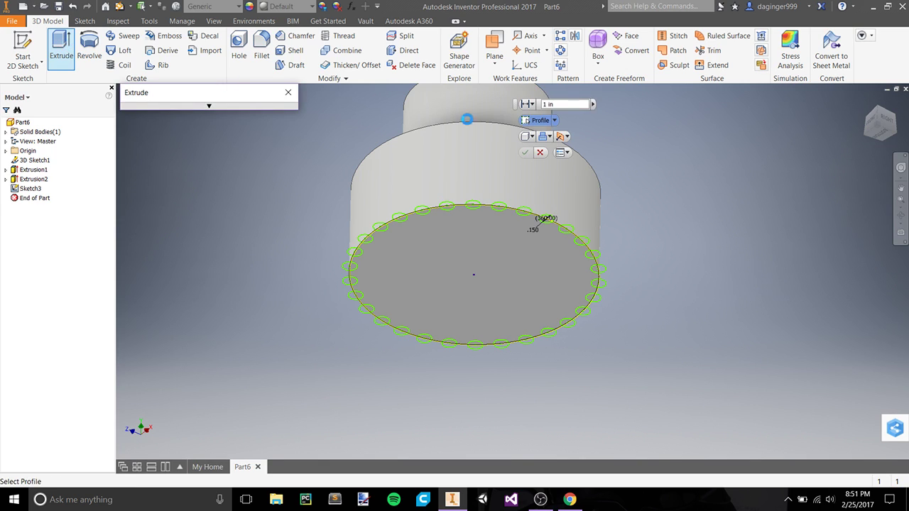
{"action": "left_click", "coordinate": [547, 137]}
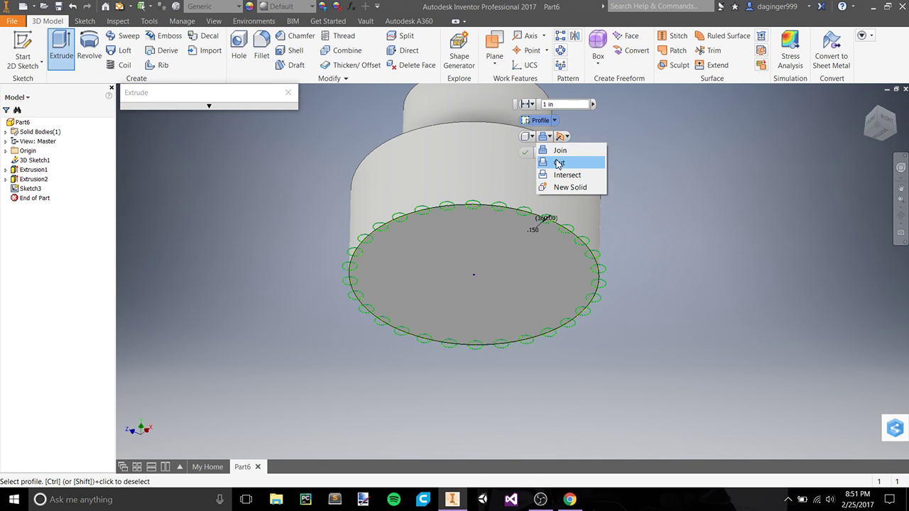
{"action": "left_click", "coordinate": [558, 163]}
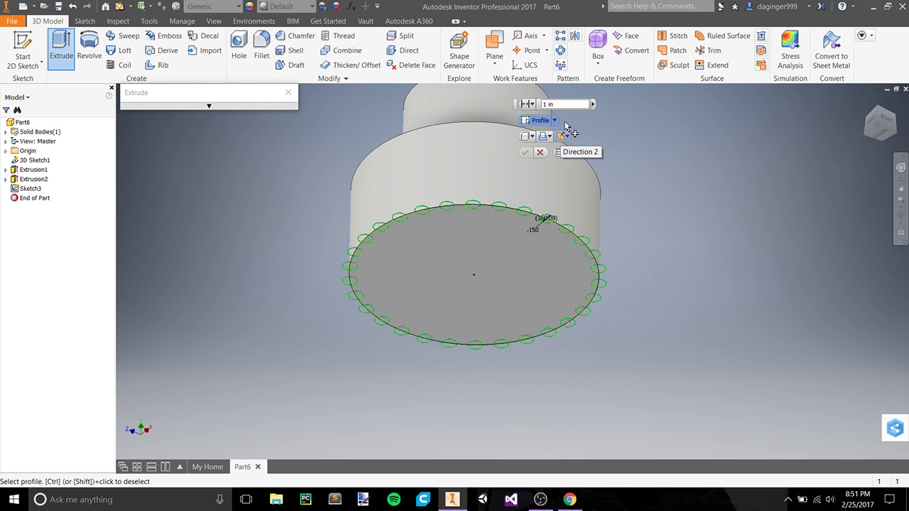
{"action": "left_click", "coordinate": [566, 137]}
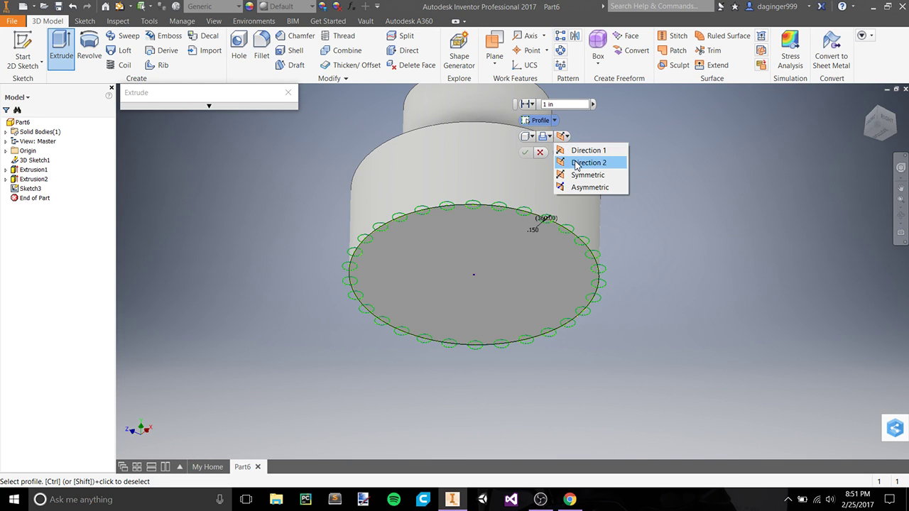
{"action": "left_click", "coordinate": [571, 163]}
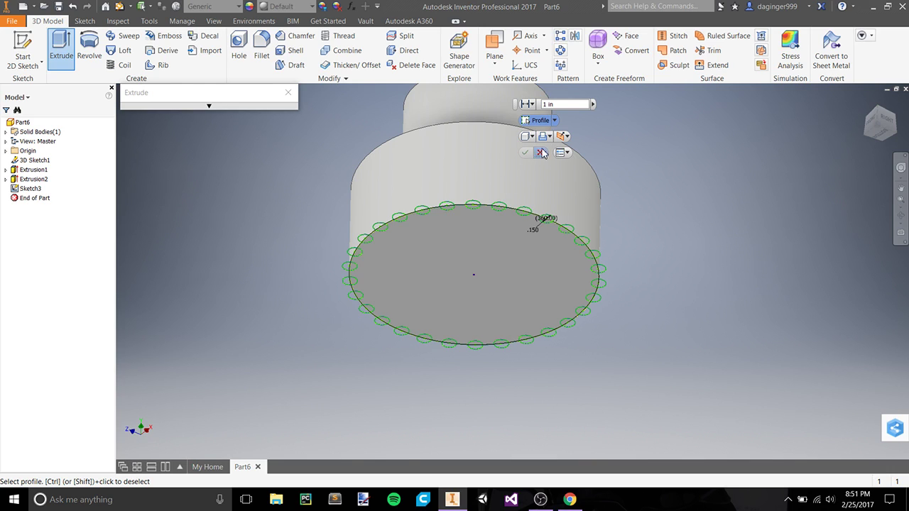
{"action": "left_click", "coordinate": [565, 137]}
{"action": "left_click", "coordinate": [574, 151]}
{"action": "left_click", "coordinate": [562, 137]}
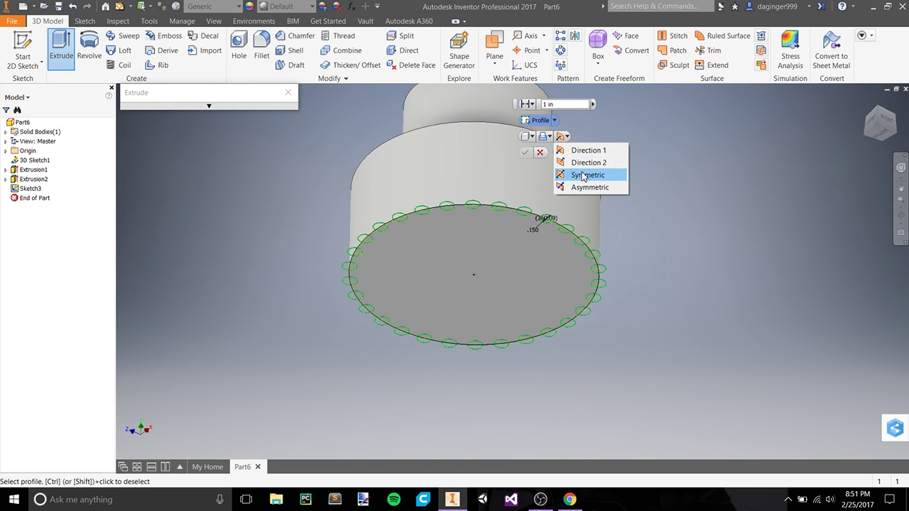
{"action": "left_click", "coordinate": [584, 176]}
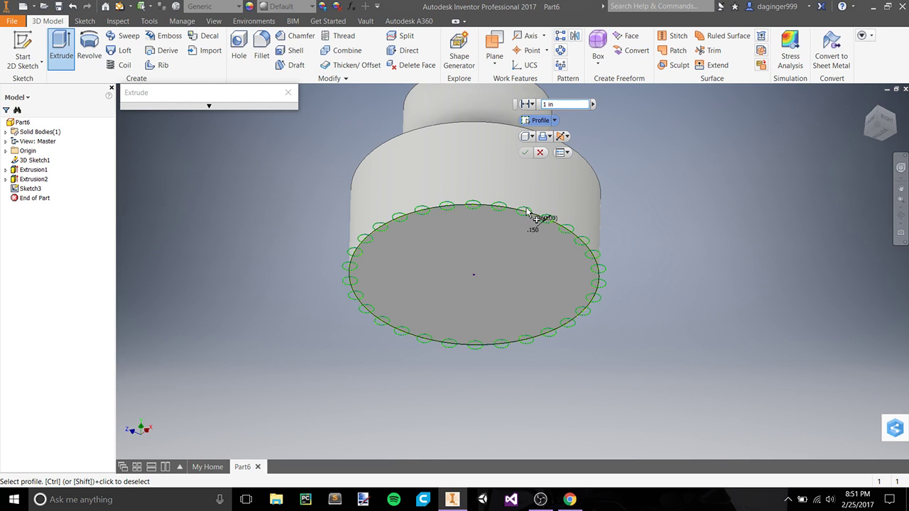
{"action": "left_click", "coordinate": [475, 208]}
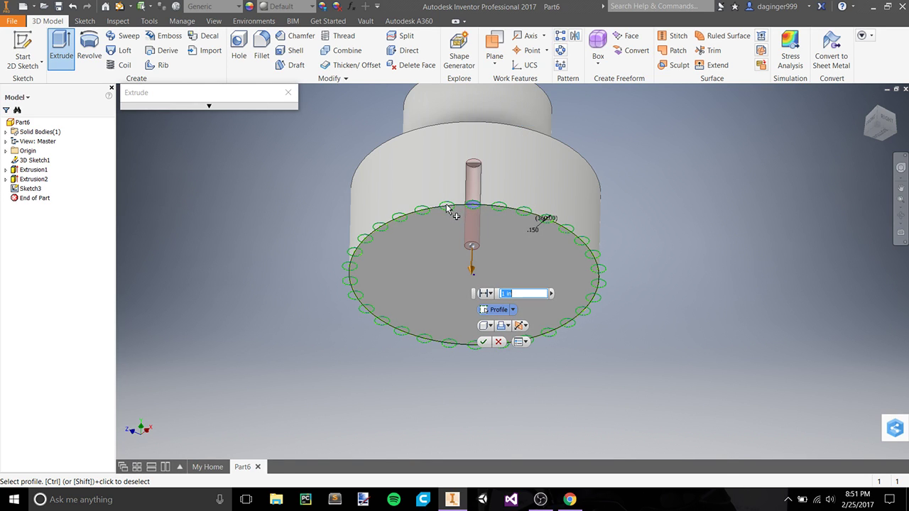
{"action": "left_click", "coordinate": [447, 208]}
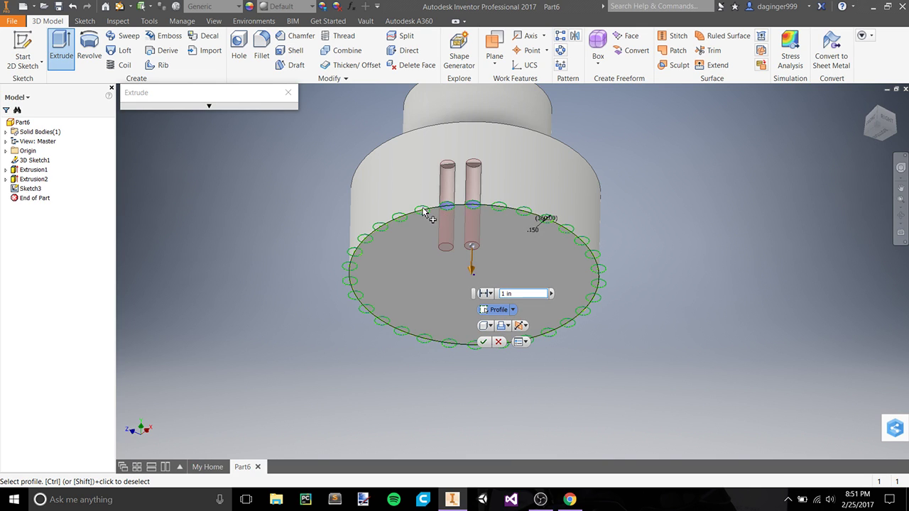
{"action": "left_click", "coordinate": [423, 210]}
{"action": "left_click", "coordinate": [395, 224]}
{"action": "left_click", "coordinate": [383, 227]}
{"action": "left_click", "coordinate": [370, 238]}
{"action": "left_click", "coordinate": [359, 254]}
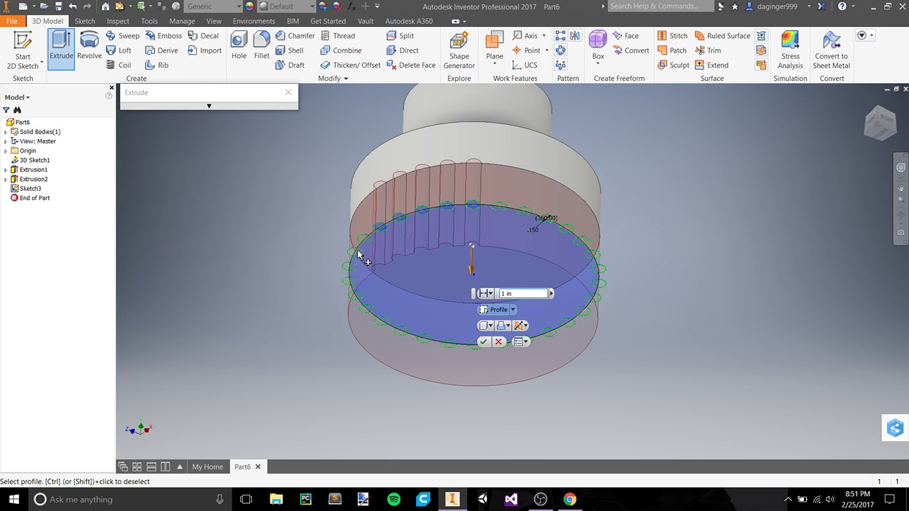
{"action": "key", "text": "Escape"}
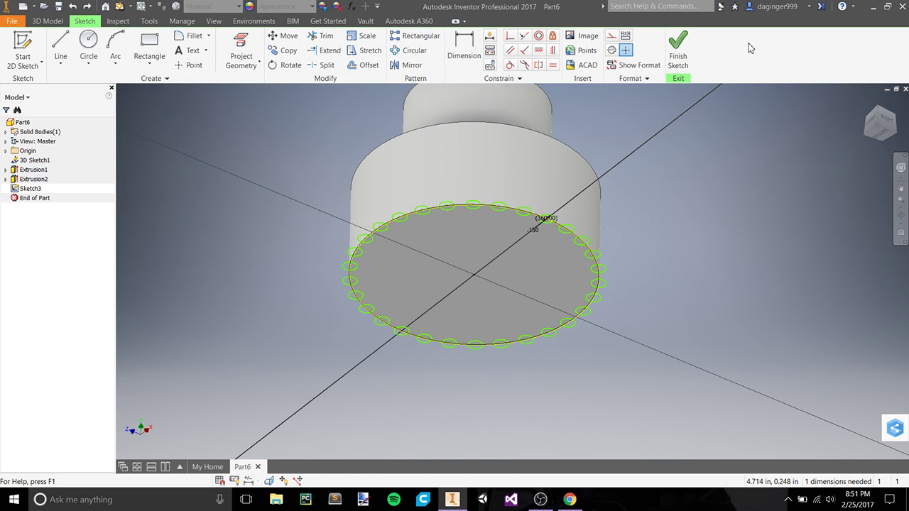
{"action": "left_click", "coordinate": [679, 50]}
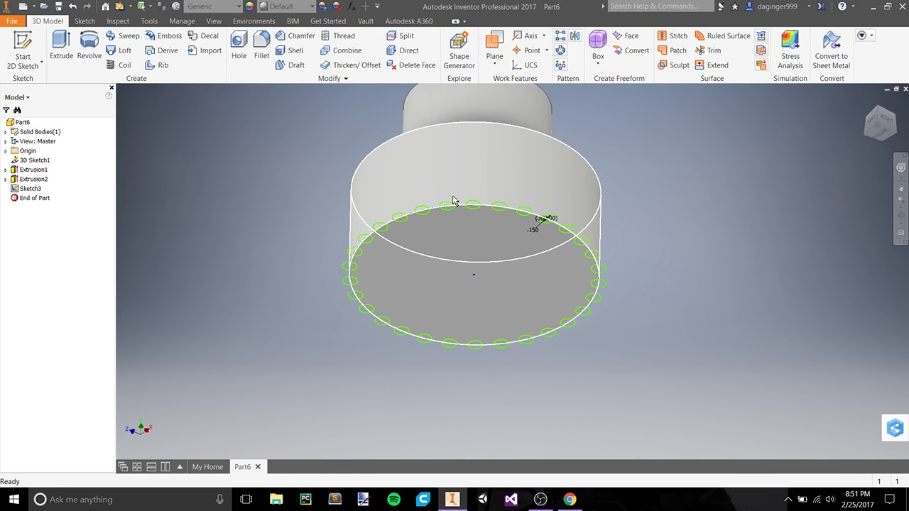
Extrude-cut all 30 patterned circles 1 in into the wide disc, forming grooves around its rim.
{"action": "left_click", "coordinate": [62, 45]}
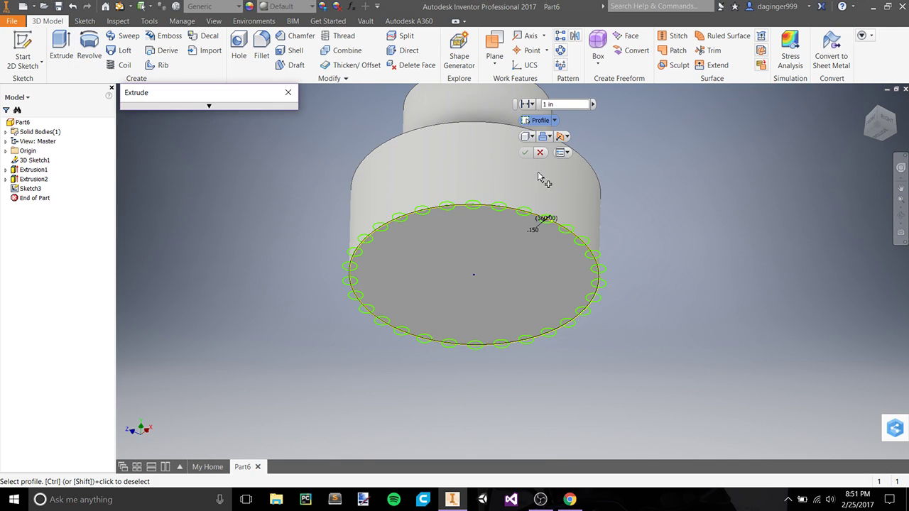
{"action": "left_click", "coordinate": [549, 137]}
{"action": "left_click", "coordinate": [553, 164]}
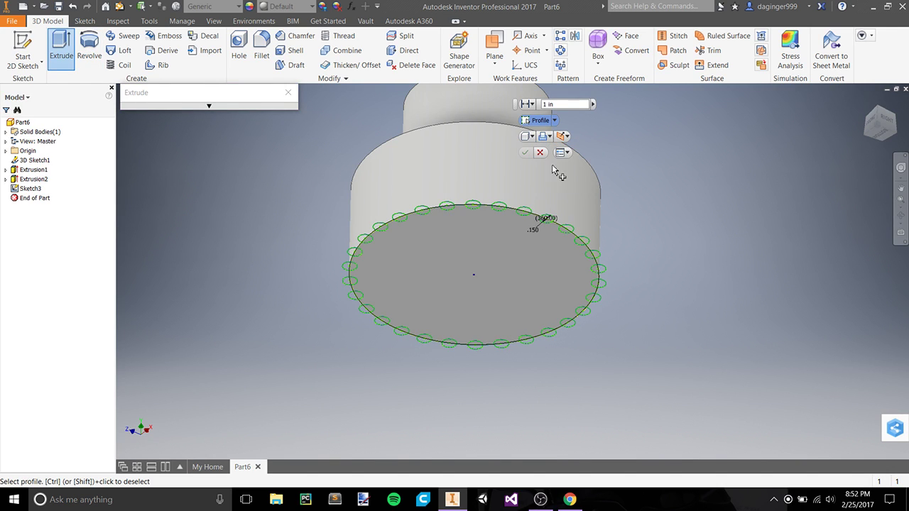
{"action": "left_click", "coordinate": [499, 206]}
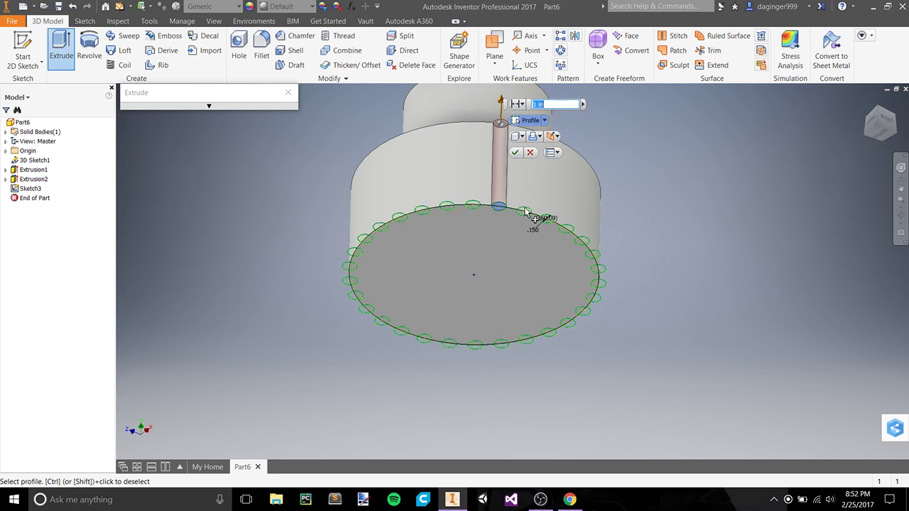
{"action": "left_click", "coordinate": [524, 210]}
{"action": "left_click", "coordinate": [550, 218]}
{"action": "left_click", "coordinate": [571, 230]}
{"action": "left_click", "coordinate": [583, 243]}
{"action": "left_click", "coordinate": [595, 256]}
{"action": "left_click", "coordinate": [599, 269]}
{"action": "left_click", "coordinate": [599, 283]}
{"action": "left_click", "coordinate": [593, 297]}
{"action": "left_click", "coordinate": [582, 310]}
{"action": "left_click", "coordinate": [570, 324]}
{"action": "left_click", "coordinate": [550, 333]}
{"action": "left_click", "coordinate": [524, 340]}
{"action": "left_click", "coordinate": [500, 344]}
{"action": "left_click", "coordinate": [475, 345]}
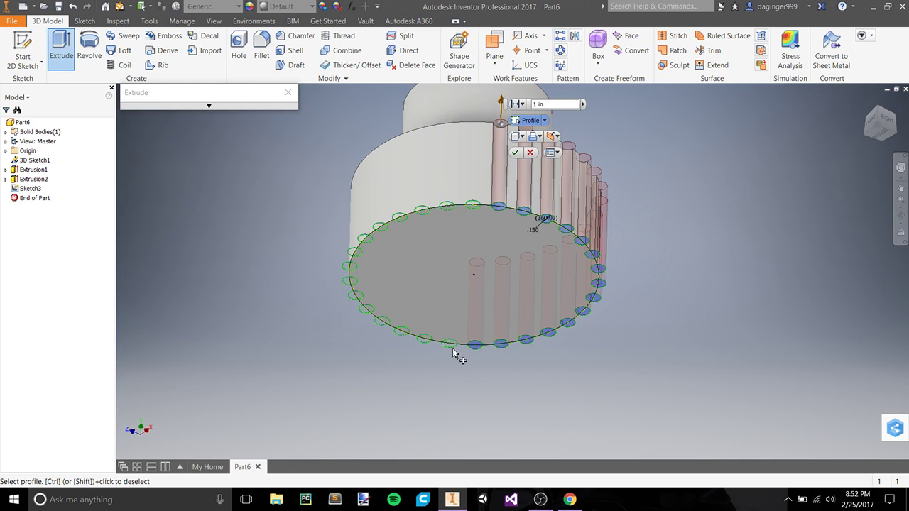
{"action": "left_click", "coordinate": [451, 346]}
{"action": "left_click", "coordinate": [357, 304]}
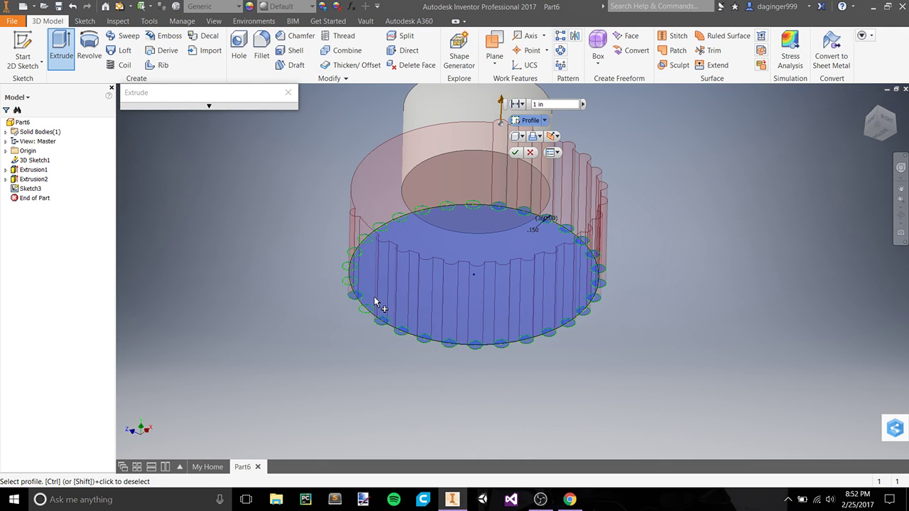
{"action": "right_click", "coordinate": [372, 301]}
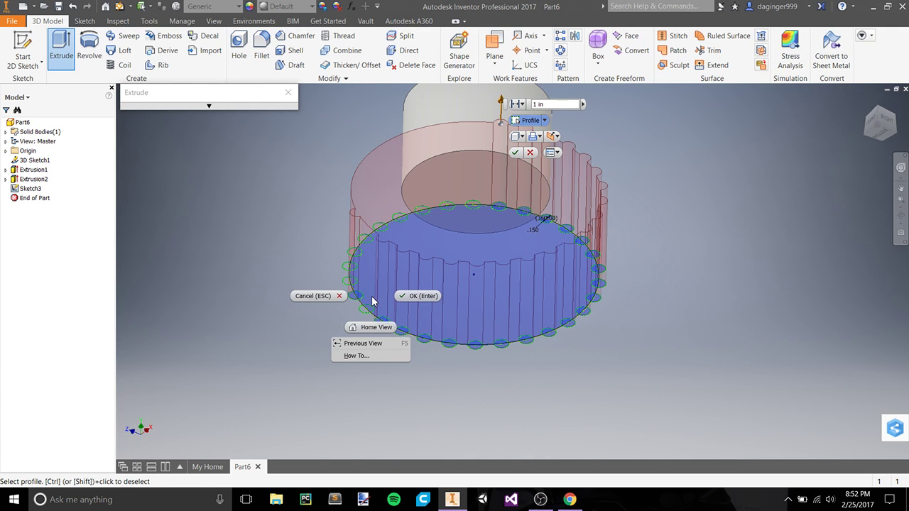
{"action": "key", "text": "Escape"}
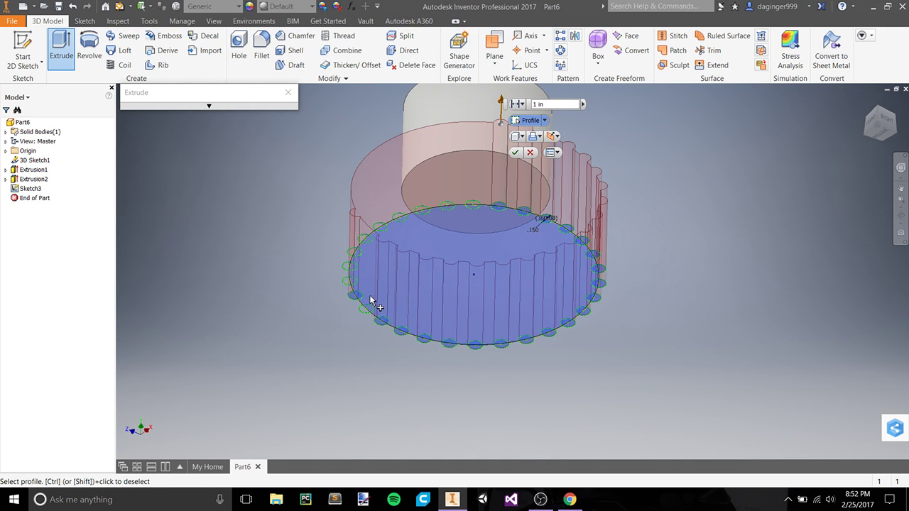
{"action": "left_click", "coordinate": [371, 298], "text": "ctrl"}
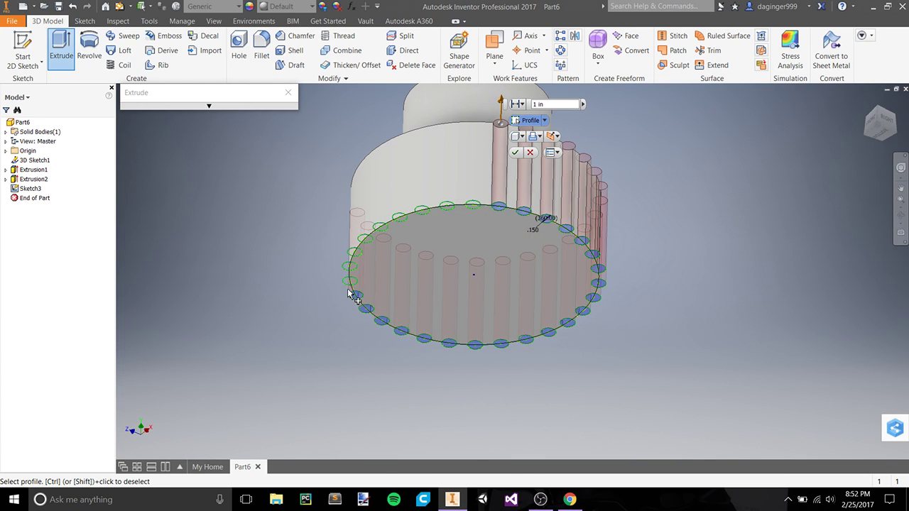
{"action": "left_click", "coordinate": [350, 266]}
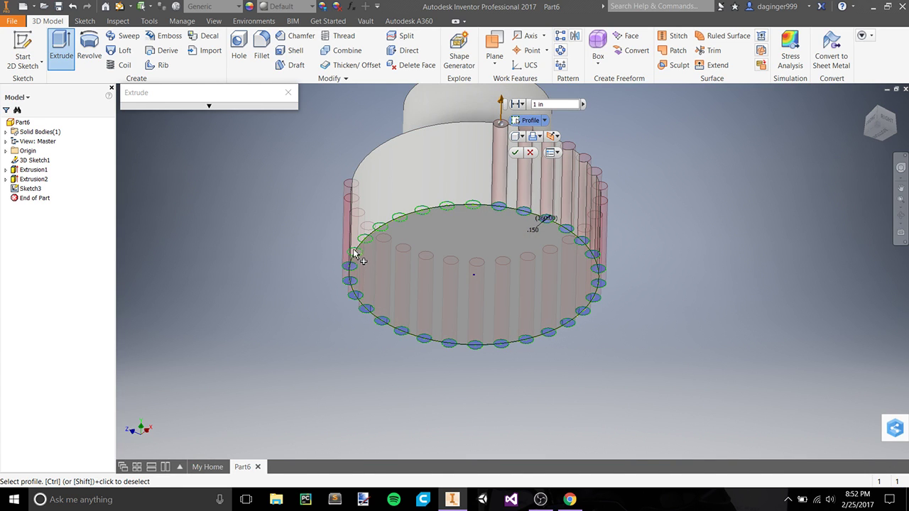
{"action": "left_click", "coordinate": [354, 253]}
{"action": "left_click", "coordinate": [365, 239]}
{"action": "left_click", "coordinate": [382, 226]}
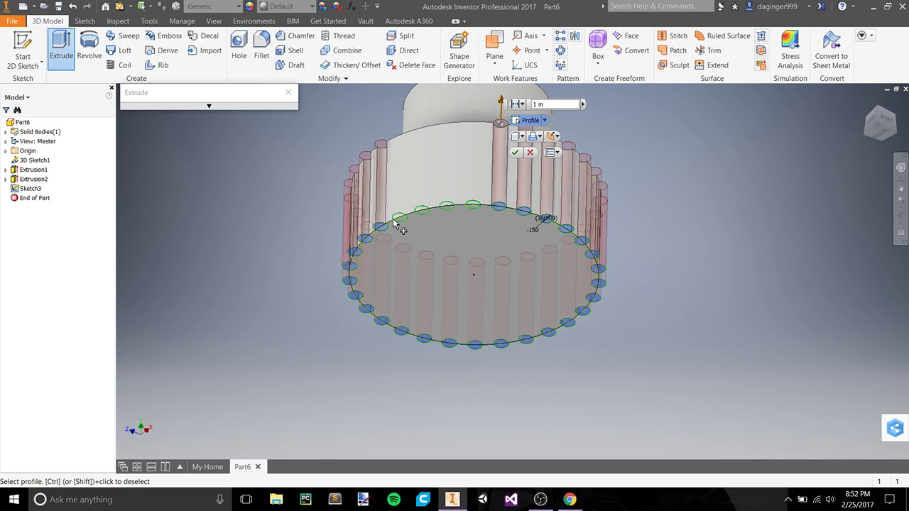
{"action": "left_click", "coordinate": [424, 212]}
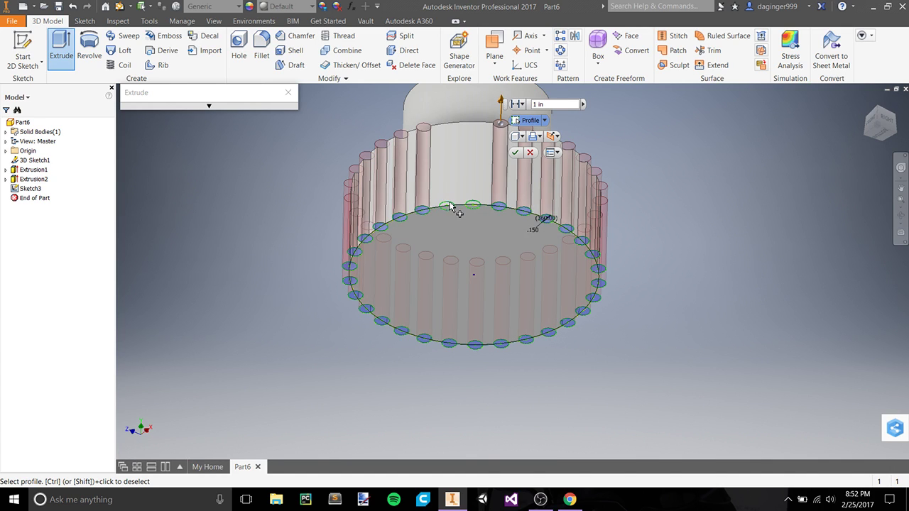
{"action": "left_click", "coordinate": [449, 206]}
{"action": "left_click", "coordinate": [473, 204]}
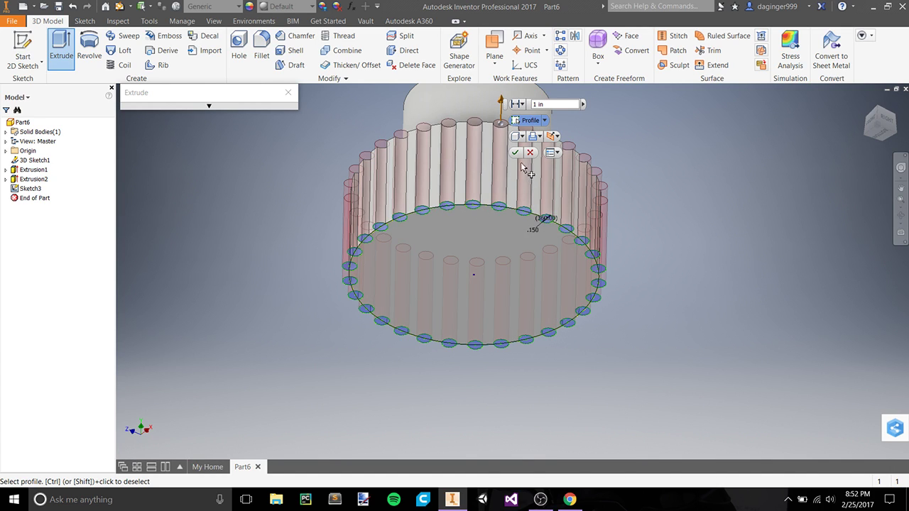
{"action": "left_click", "coordinate": [515, 152]}
{"action": "mouse_move", "coordinate": [638, 160]}
{"action": "middle_mouse_down"}
{"action": "mouse_move", "coordinate": [627, 196]}
{"action": "mouse_move", "coordinate": [643, 230]}
{"action": "mouse_move", "coordinate": [639, 253]}
{"action": "mouse_move", "coordinate": [623, 206]}
{"action": "mouse_move", "coordinate": [627, 170]}
{"action": "middle_mouse_up"}
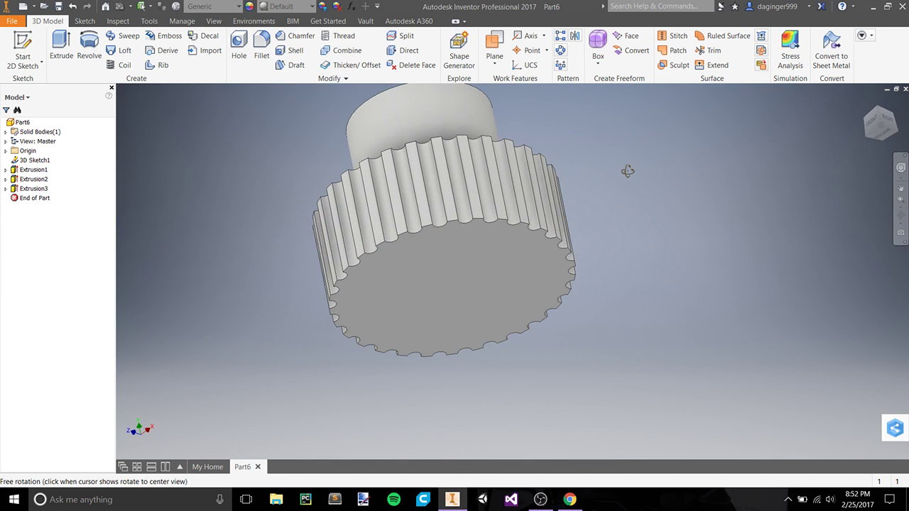
{"action": "left_click", "coordinate": [467, 234]}
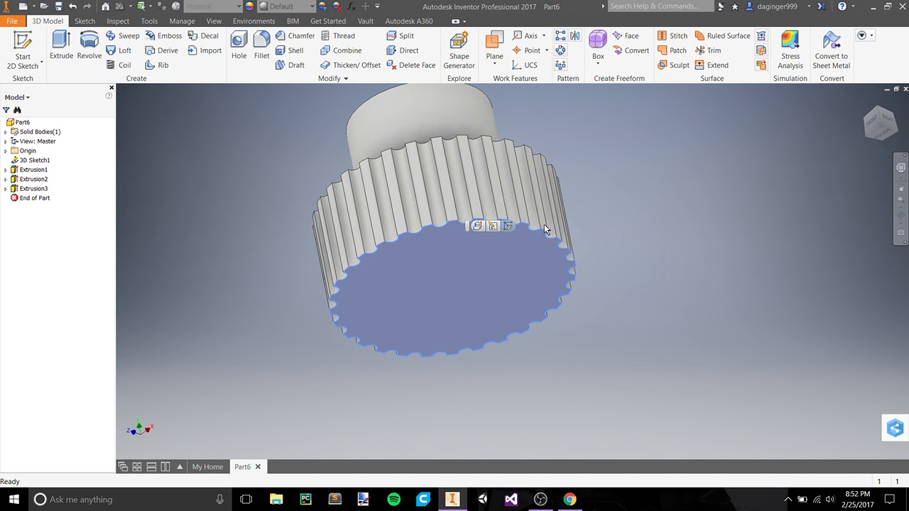
{"action": "left_click", "coordinate": [660, 226]}
{"action": "left_click", "coordinate": [442, 277]}
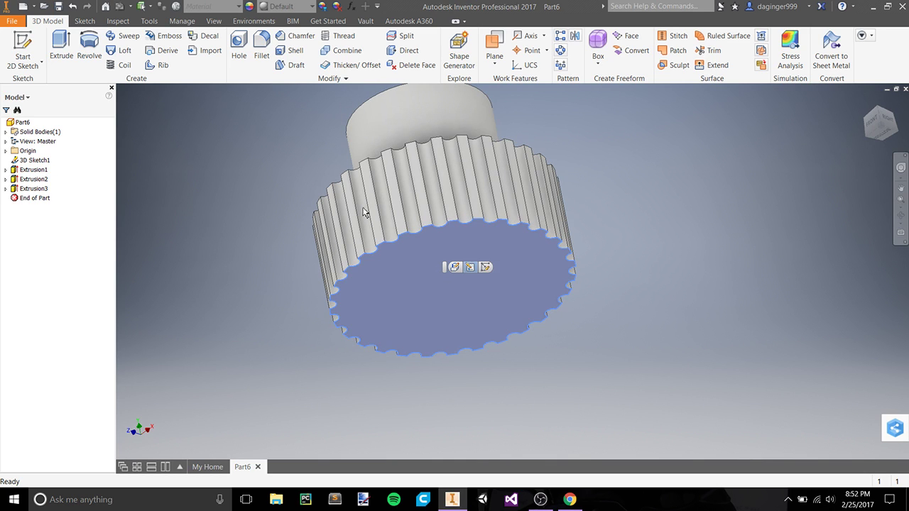
{"action": "left_click", "coordinate": [203, 133]}
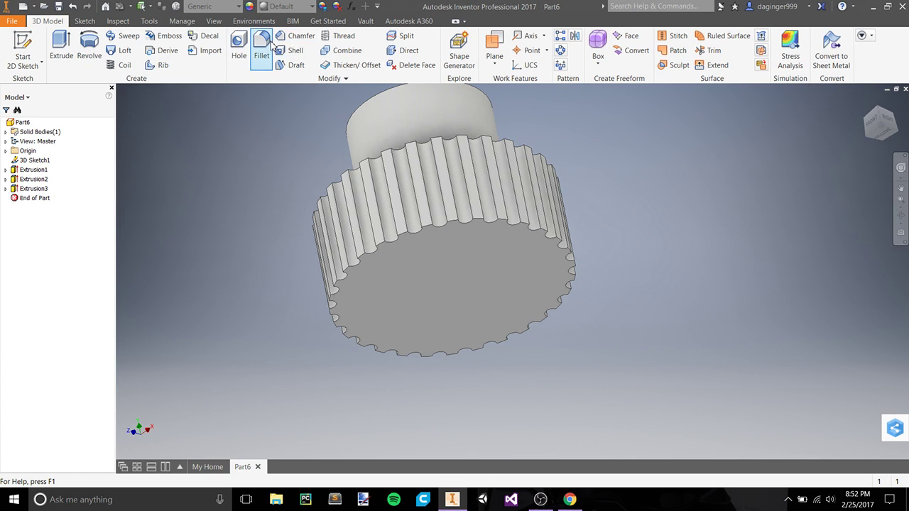
{"action": "left_click", "coordinate": [297, 36]}
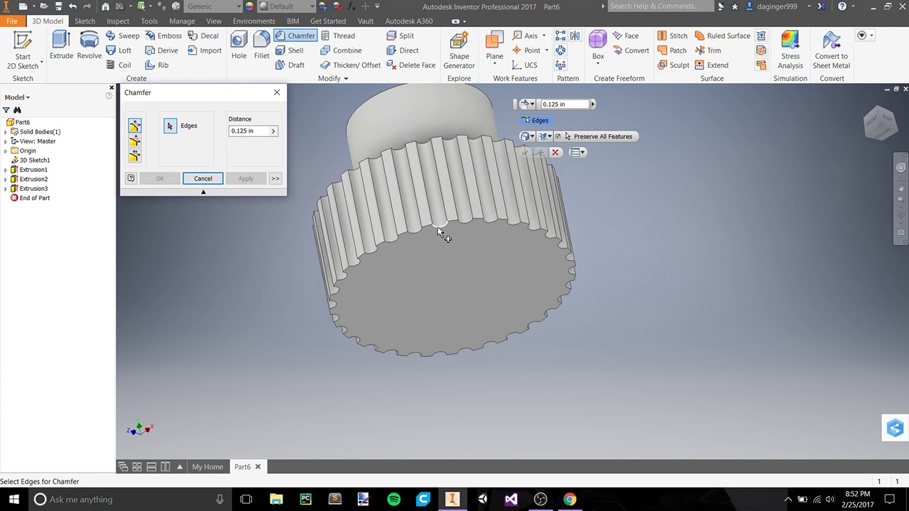
{"action": "left_click", "coordinate": [438, 227]}
{"action": "left_click", "coordinate": [466, 223]}
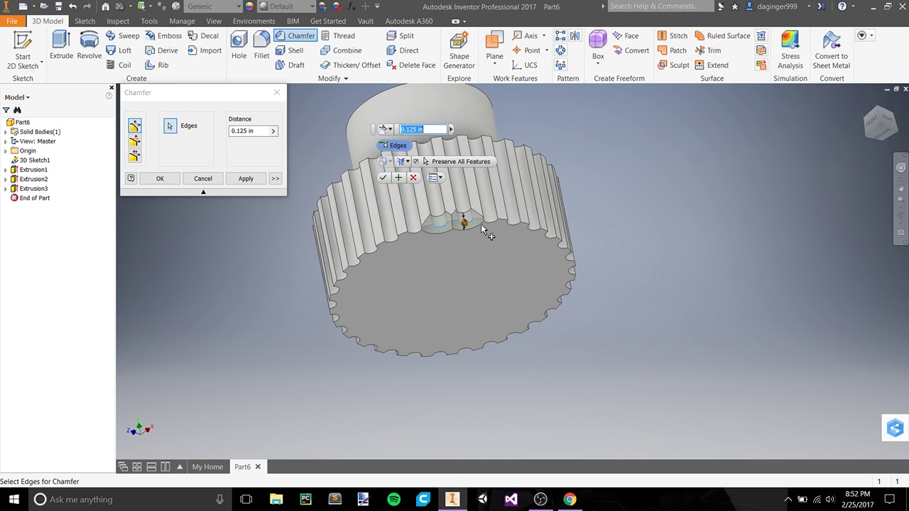
{"action": "left_click", "coordinate": [491, 224]}
{"action": "left_click", "coordinate": [511, 226]}
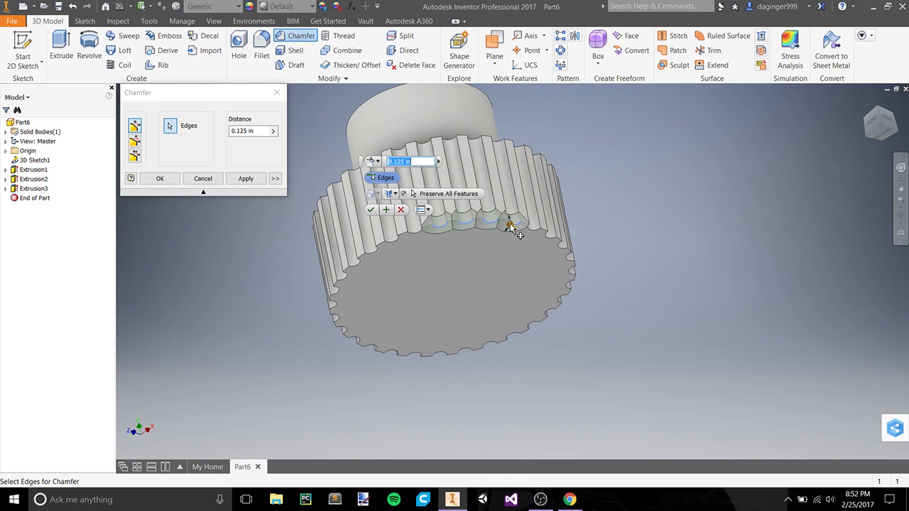
{"action": "middle_click_drag", "start_coordinate": [524, 271], "coordinate": [459, 284], "text": "shift"}
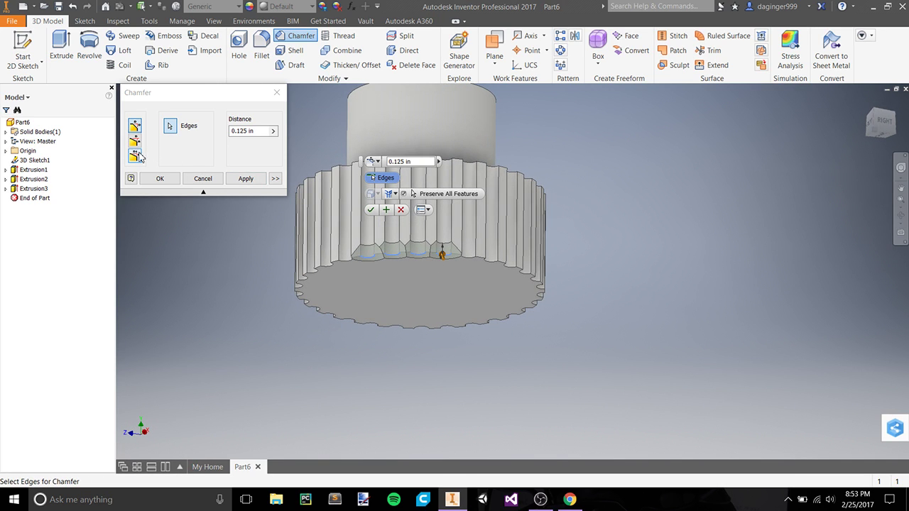
{"action": "left_click", "coordinate": [252, 179]}
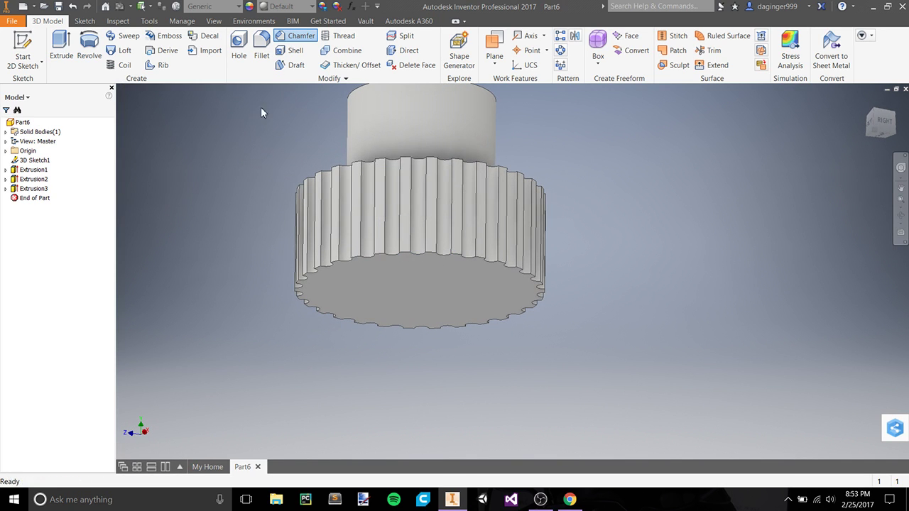
Fillet the bottom edges of all the grooves around the wide disc with a 0.125 in radius.
{"action": "left_click", "coordinate": [262, 54]}
{"action": "left_click", "coordinate": [367, 260]}
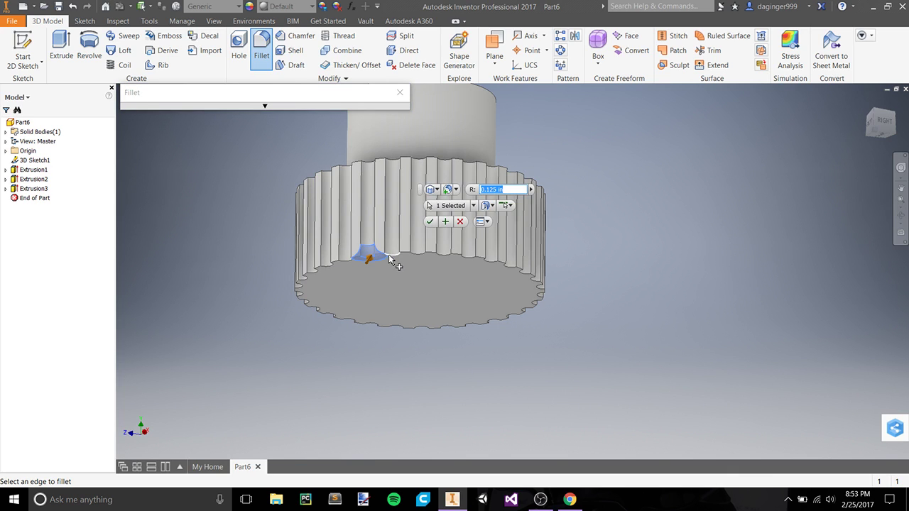
{"action": "left_click", "coordinate": [402, 260]}
{"action": "left_click", "coordinate": [417, 257]}
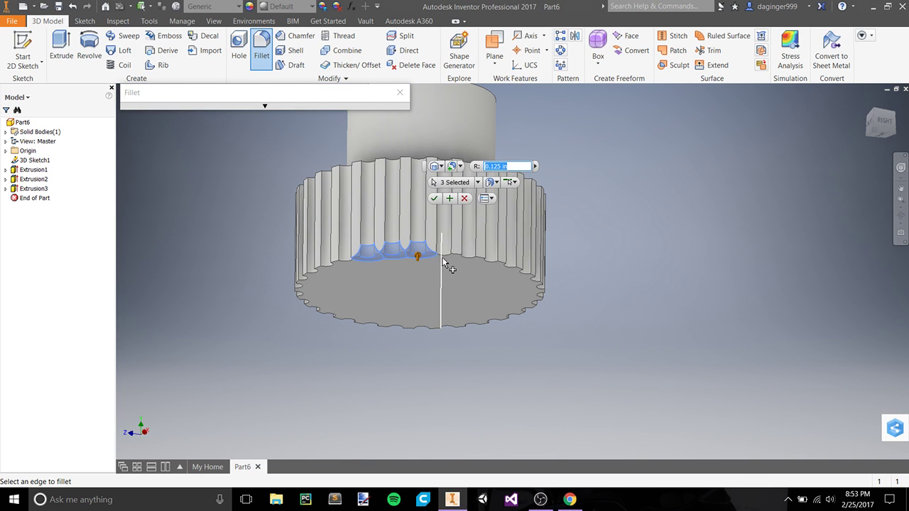
{"action": "left_click", "coordinate": [446, 260]}
{"action": "middle_click_drag", "start_coordinate": [531, 321], "coordinate": [440, 231], "text": "shift"}
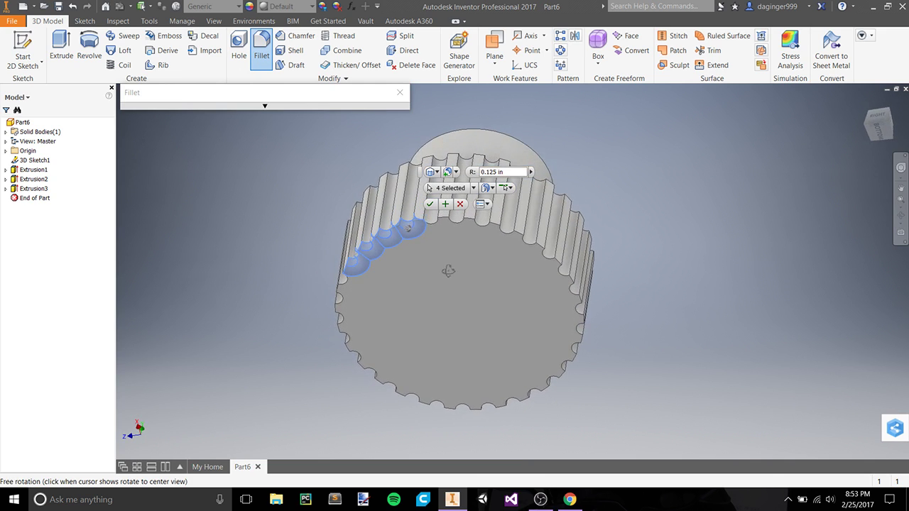
{"action": "left_click", "coordinate": [433, 226]}
{"action": "left_click", "coordinate": [460, 226]}
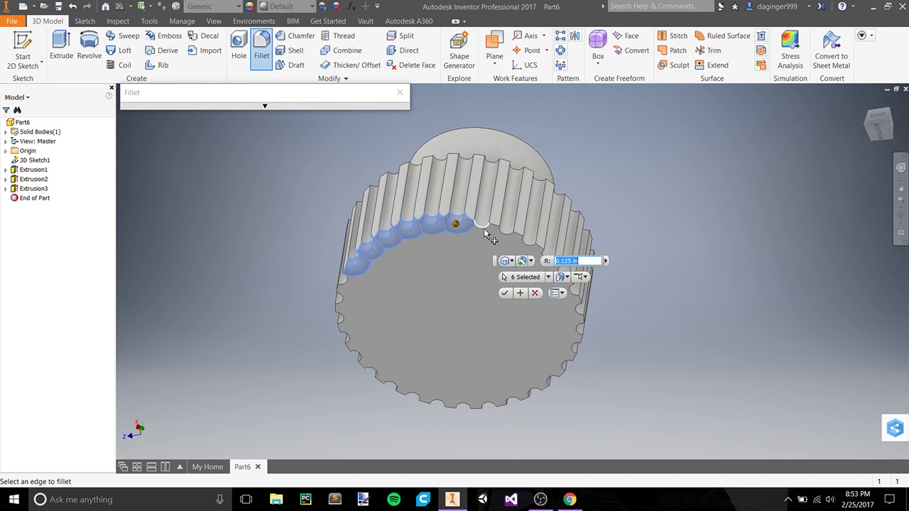
{"action": "left_click", "coordinate": [491, 233]}
{"action": "left_click", "coordinate": [506, 237]}
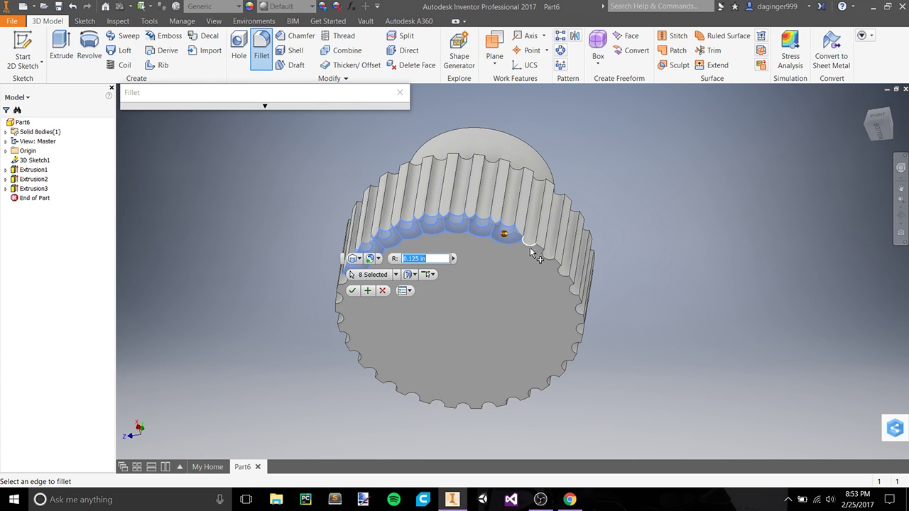
{"action": "left_click", "coordinate": [536, 252]}
{"action": "left_click", "coordinate": [548, 267]}
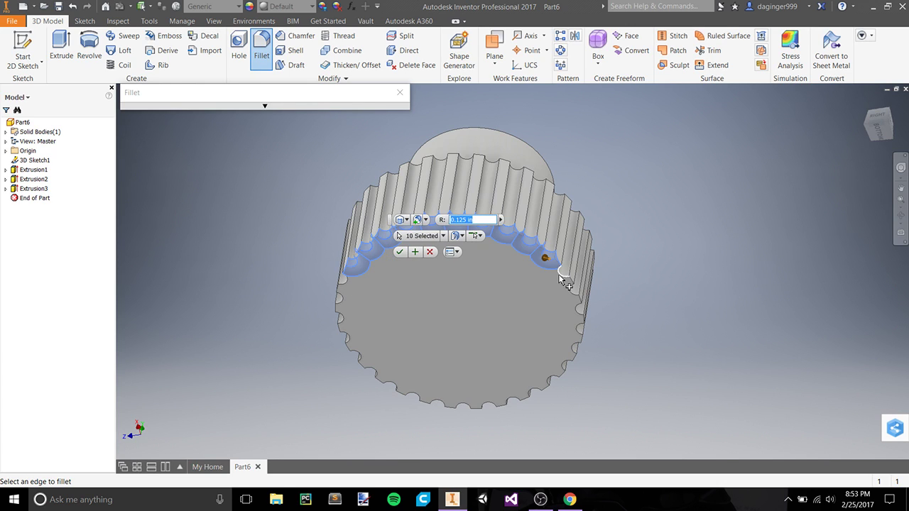
{"action": "left_click", "coordinate": [560, 282]}
{"action": "left_click", "coordinate": [571, 297]}
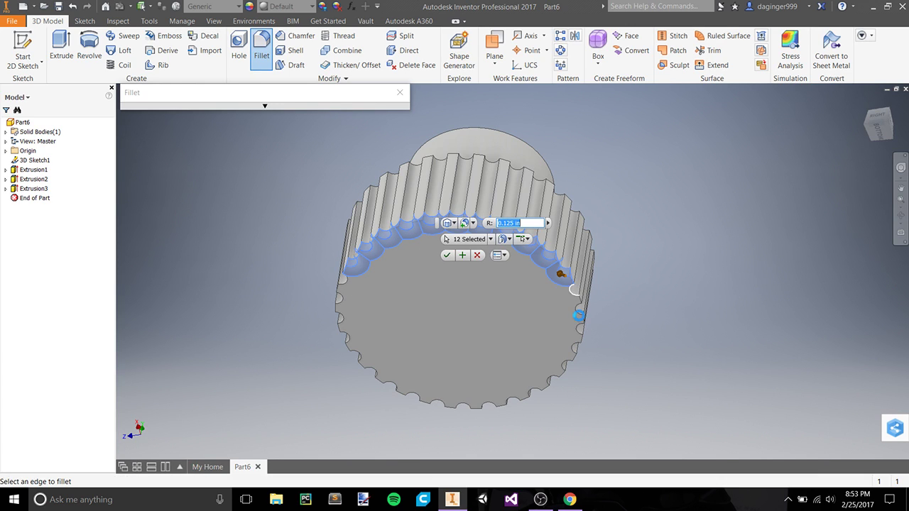
{"action": "left_click", "coordinate": [578, 314]}
{"action": "left_click", "coordinate": [577, 331]}
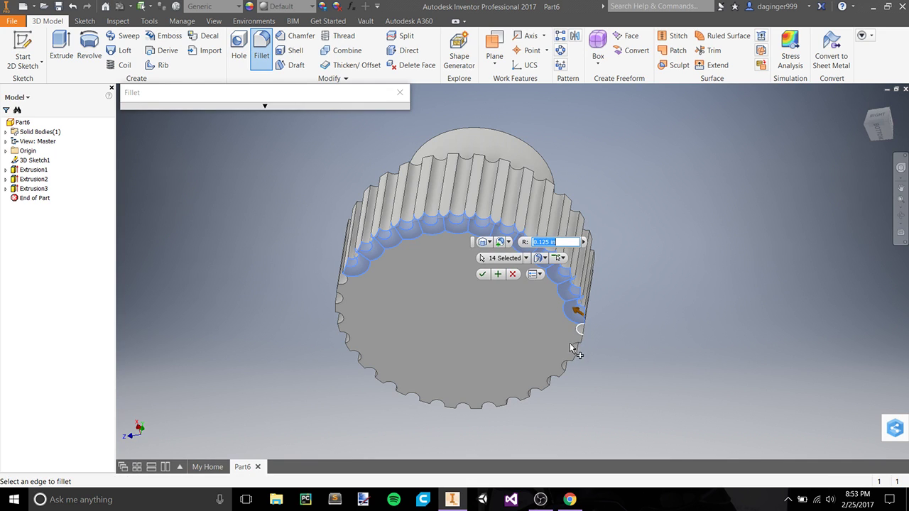
{"action": "left_click", "coordinate": [573, 347]}
{"action": "left_click", "coordinate": [566, 367]}
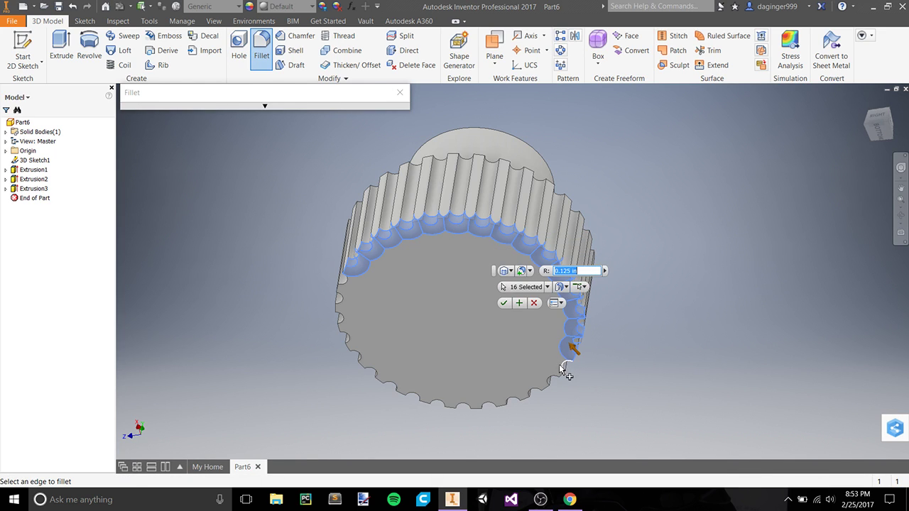
{"action": "left_click", "coordinate": [555, 378]}
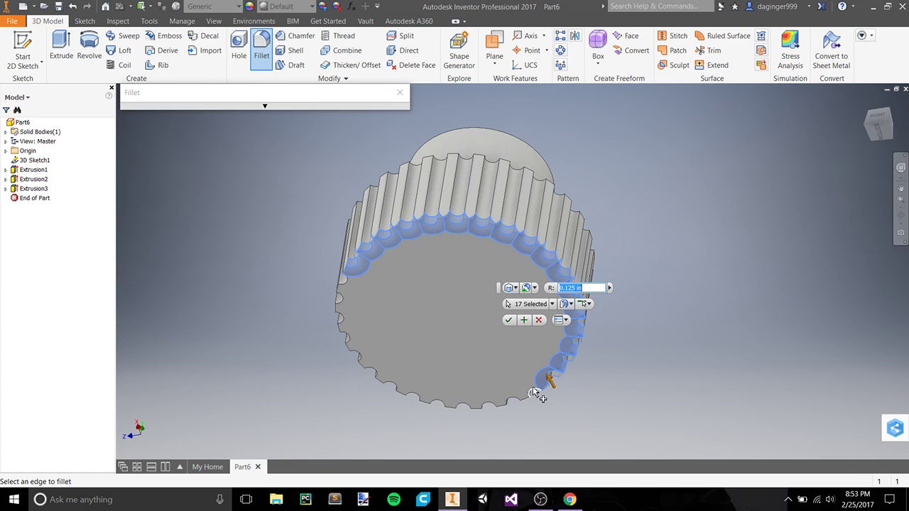
{"action": "left_click", "coordinate": [537, 391]}
{"action": "left_click", "coordinate": [515, 402]}
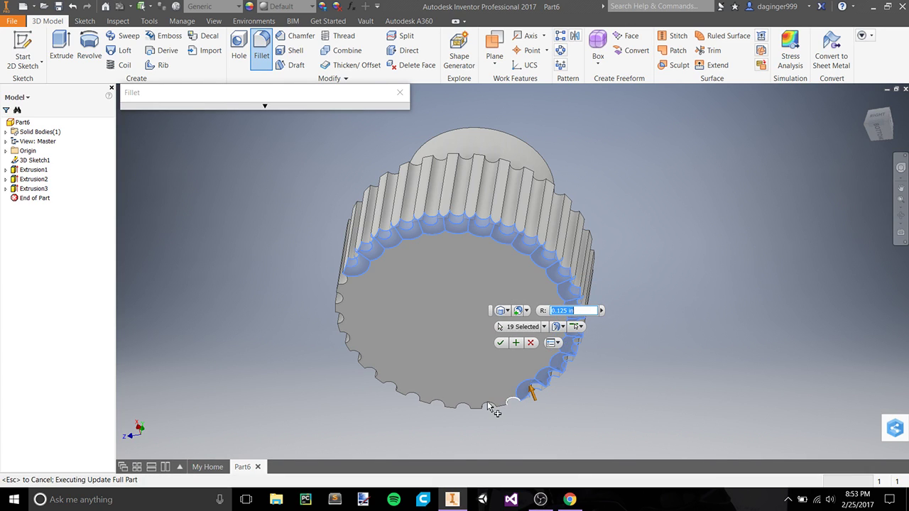
{"action": "left_click", "coordinate": [495, 405]}
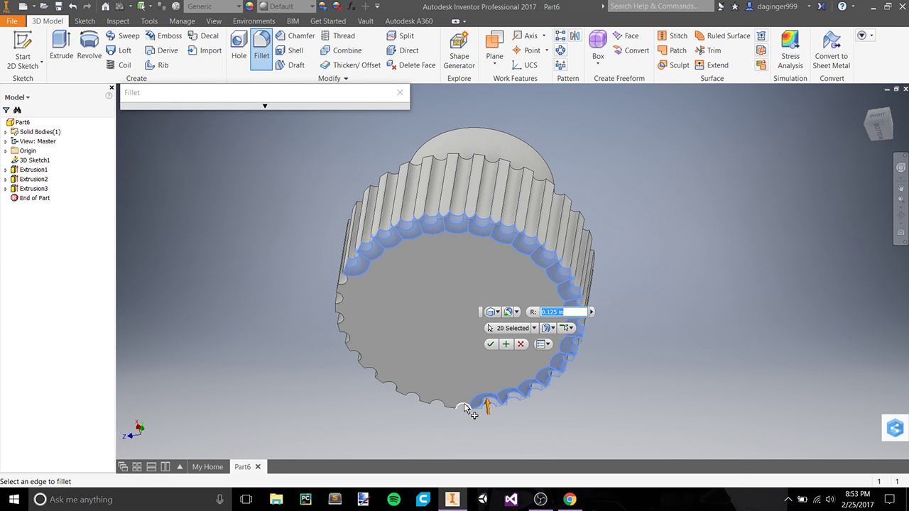
{"action": "left_click", "coordinate": [466, 408]}
{"action": "left_click", "coordinate": [440, 405]}
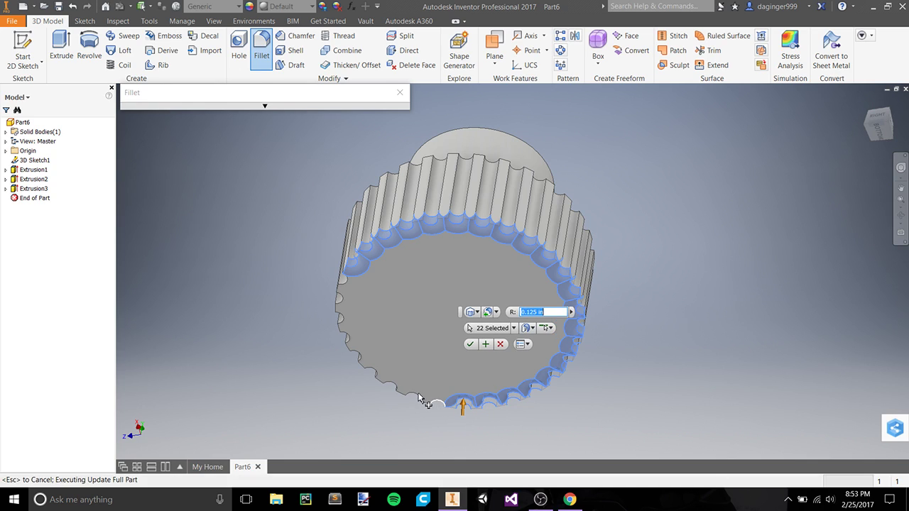
{"action": "left_click", "coordinate": [418, 398]}
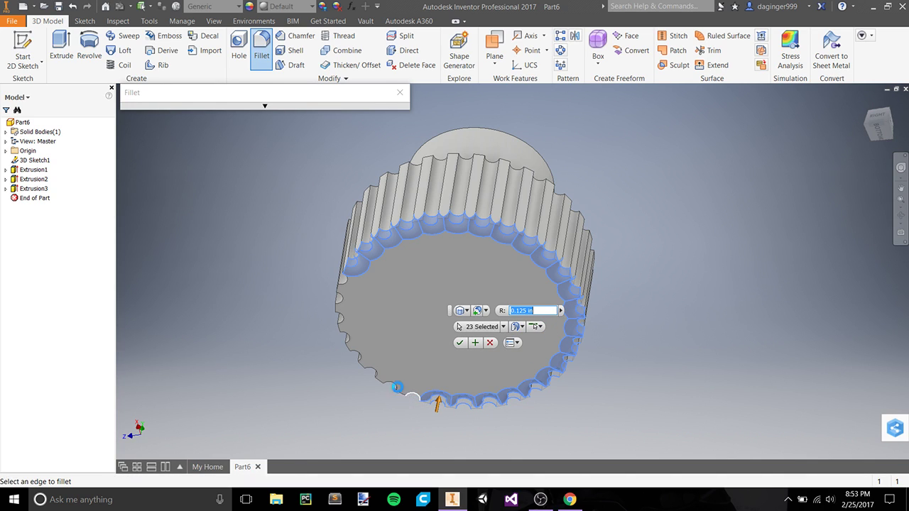
{"action": "left_click", "coordinate": [399, 386]}
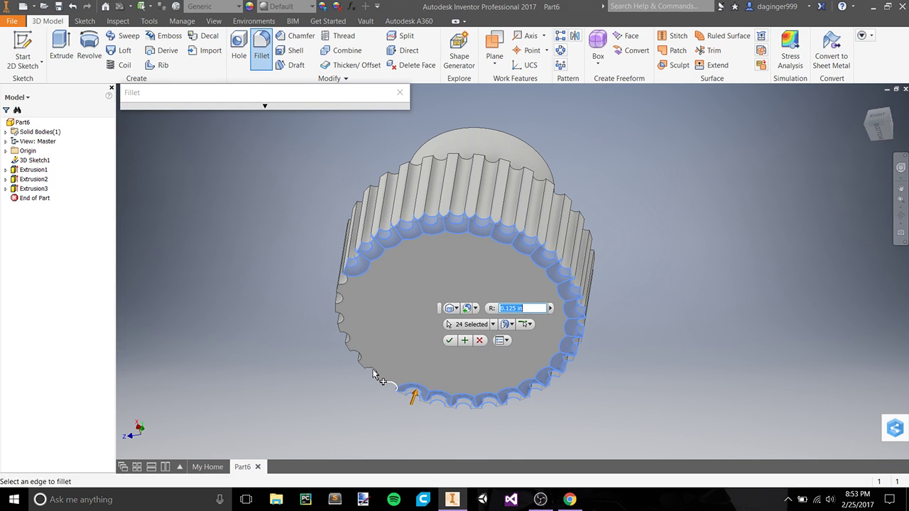
{"action": "left_click", "coordinate": [377, 374]}
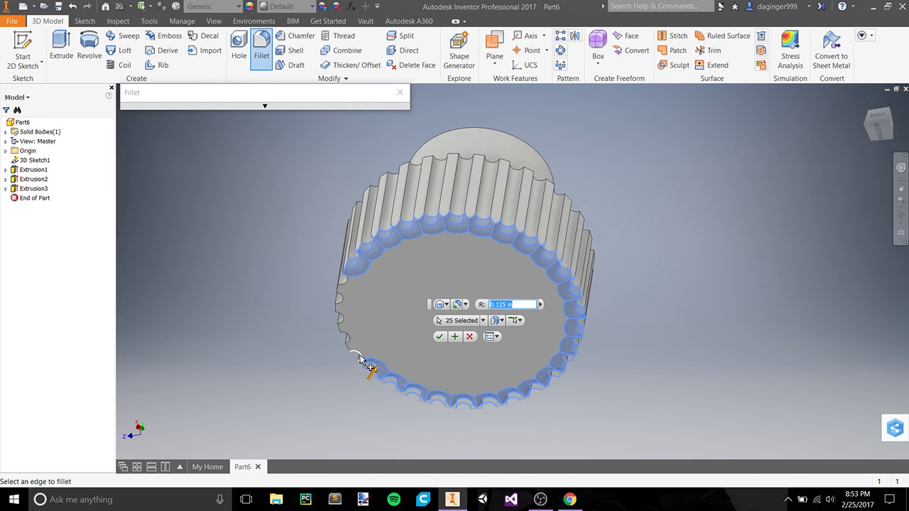
{"action": "left_click", "coordinate": [360, 360]}
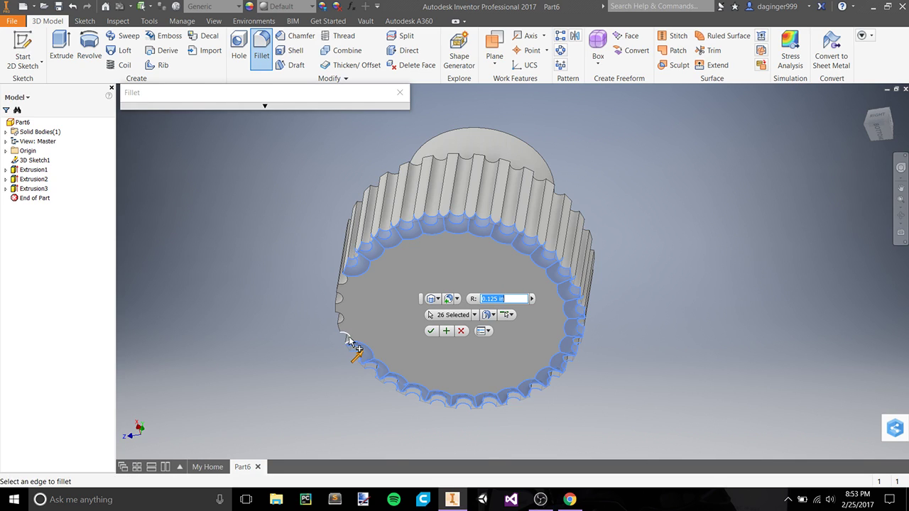
{"action": "left_click", "coordinate": [348, 339]}
{"action": "left_click", "coordinate": [342, 321]}
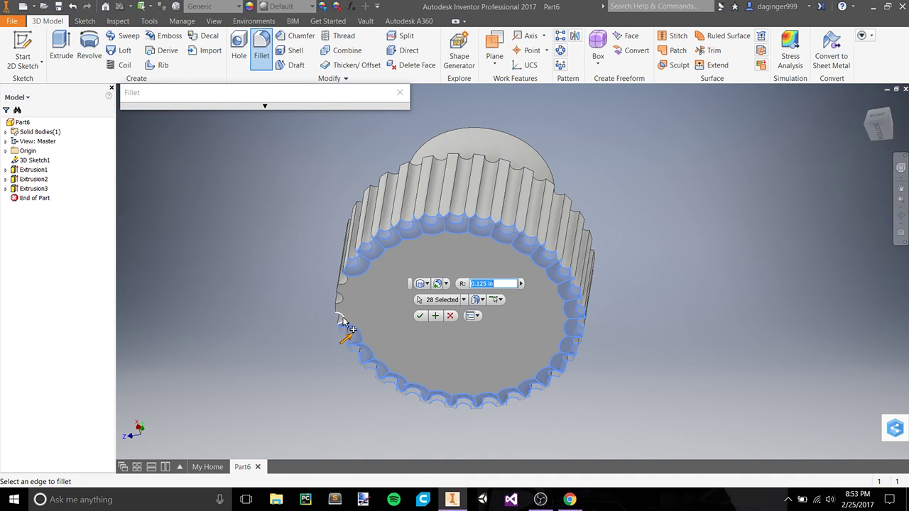
{"action": "left_click", "coordinate": [342, 302]}
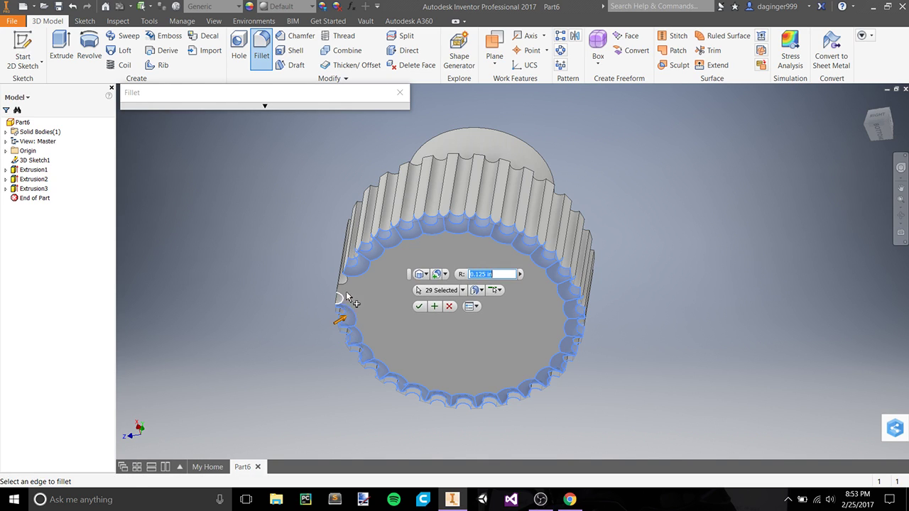
{"action": "left_click", "coordinate": [347, 282]}
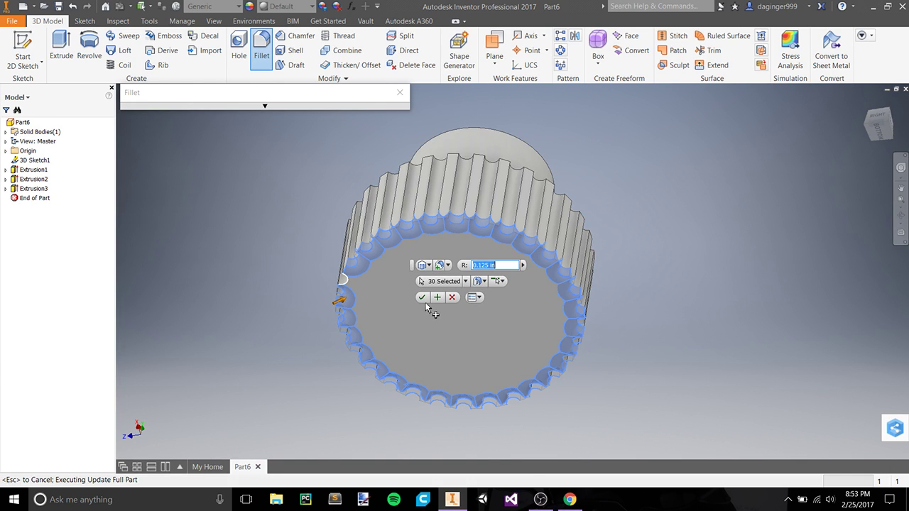
{"action": "left_click", "coordinate": [423, 297]}
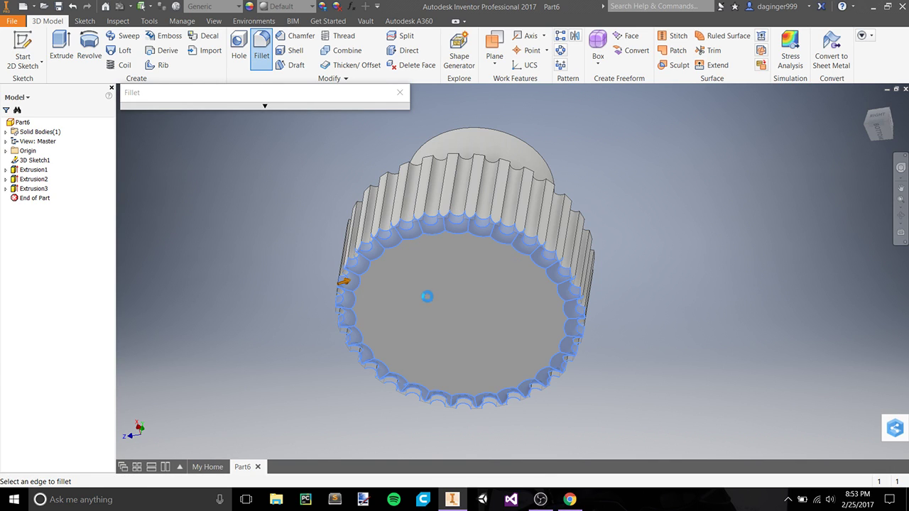
Save the part as Hilt Bottom Cap in the Darth Vaders Light Saber folder.
{"action": "middle_click_drag", "start_coordinate": [458, 310], "coordinate": [444, 385], "text": "shift"}
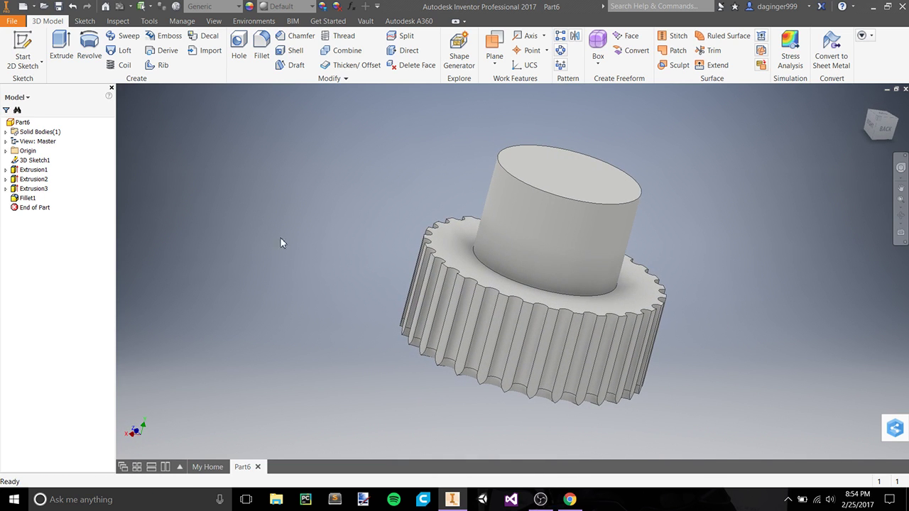
{"action": "left_click", "coordinate": [16, 22]}
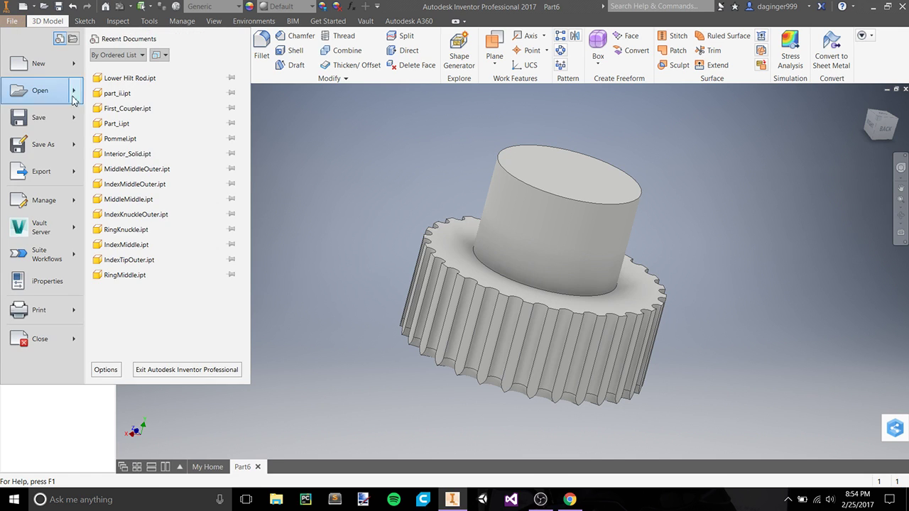
{"action": "left_click", "coordinate": [37, 145]}
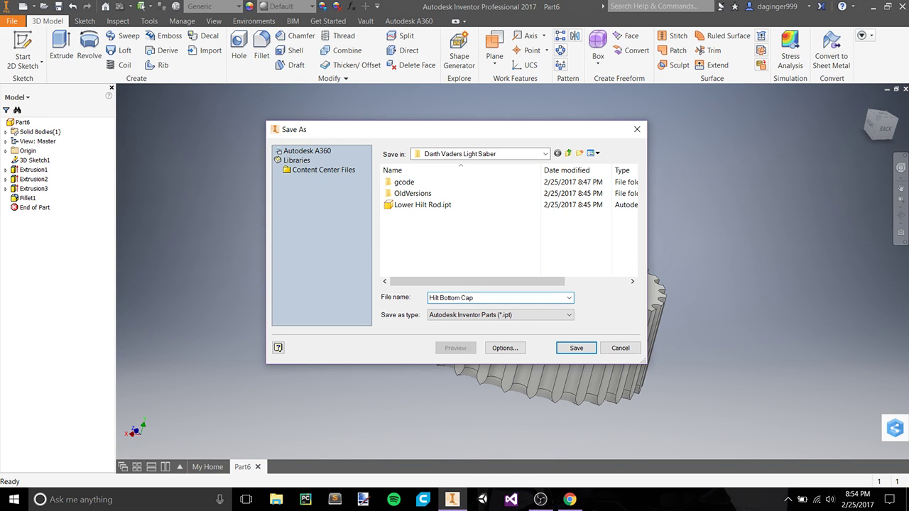
{"action": "key", "text": "Return"}
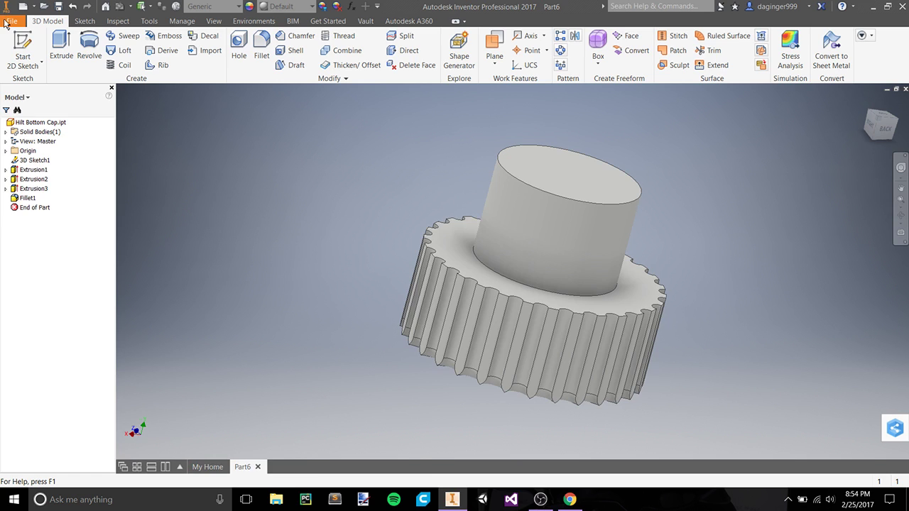
Set up a CAD export of the part as Hilt Bottom Cap.stl in the STL file format.
{"action": "left_click", "coordinate": [9, 22]}
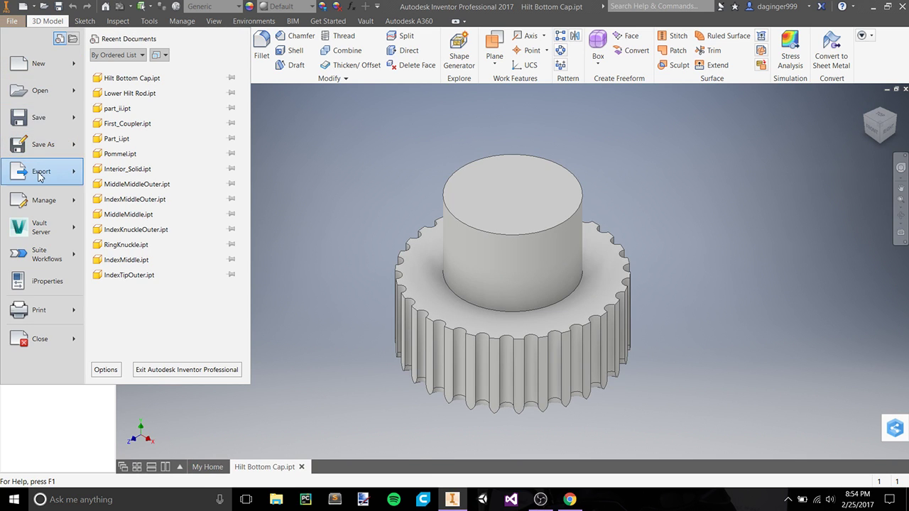
{"action": "mouse_move", "coordinate": [41, 172]}
{"action": "left_click", "coordinate": [132, 186]}
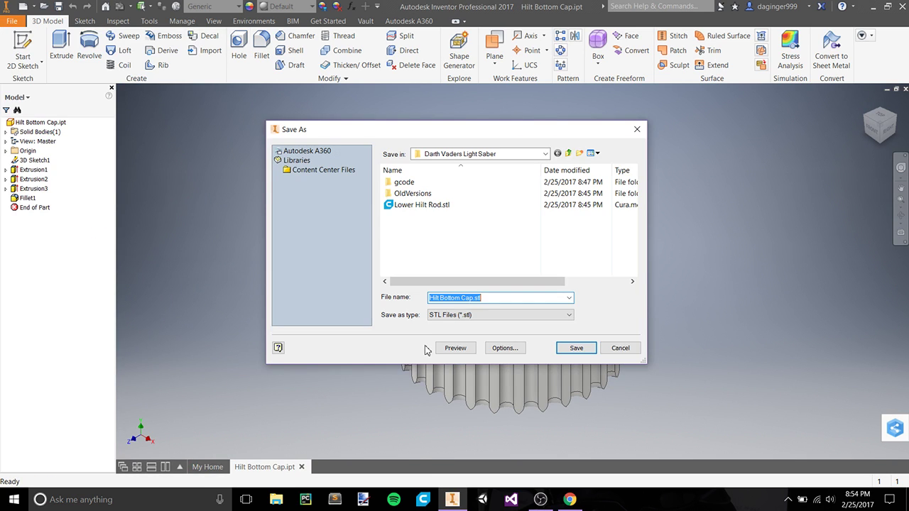
{"action": "left_click", "coordinate": [462, 315]}
{"action": "left_click", "coordinate": [461, 412]}
Set the units in the STL export options to inch.
{"action": "left_click", "coordinate": [490, 348]}
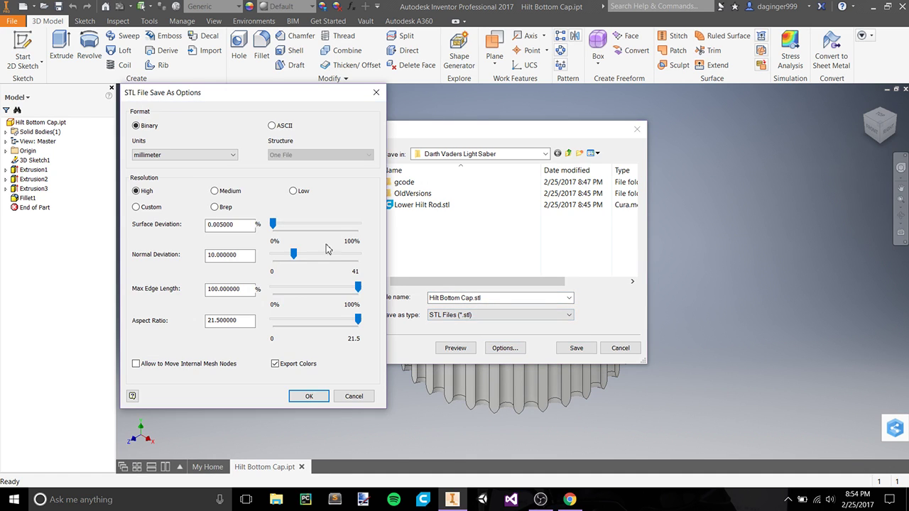
{"action": "left_click", "coordinate": [160, 157]}
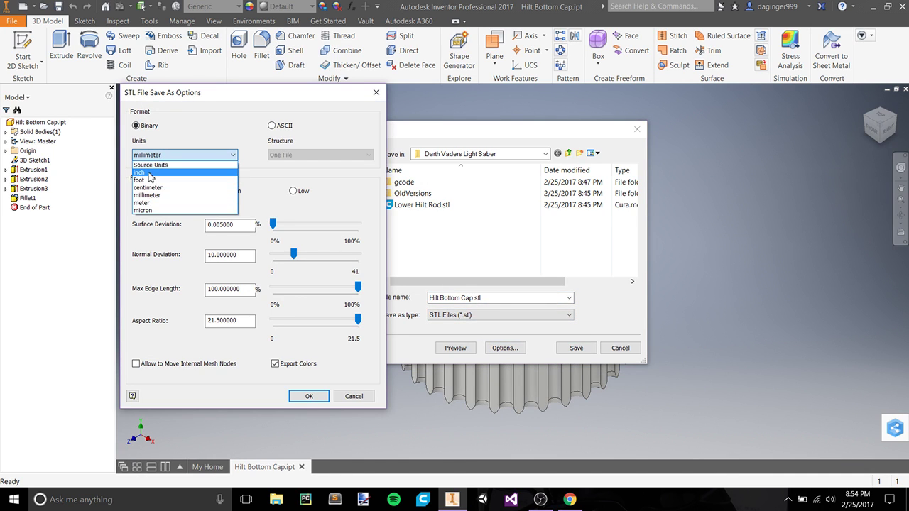
{"action": "left_click", "coordinate": [152, 181]}
{"action": "left_click", "coordinate": [321, 396]}
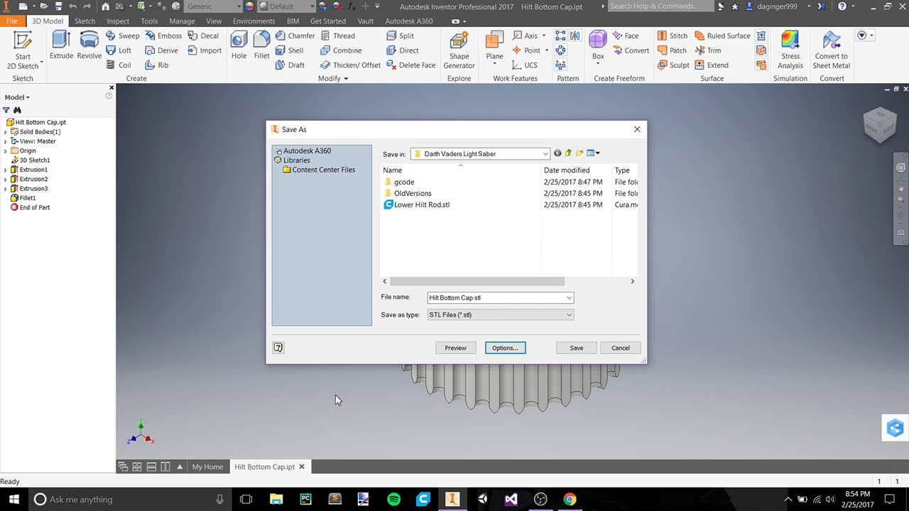
Save the STL export of the cap, switch to Cura and open Hilt Bottom Cap.stl from the Darth Vaders Light Saber folder.
{"action": "left_click", "coordinate": [587, 351]}
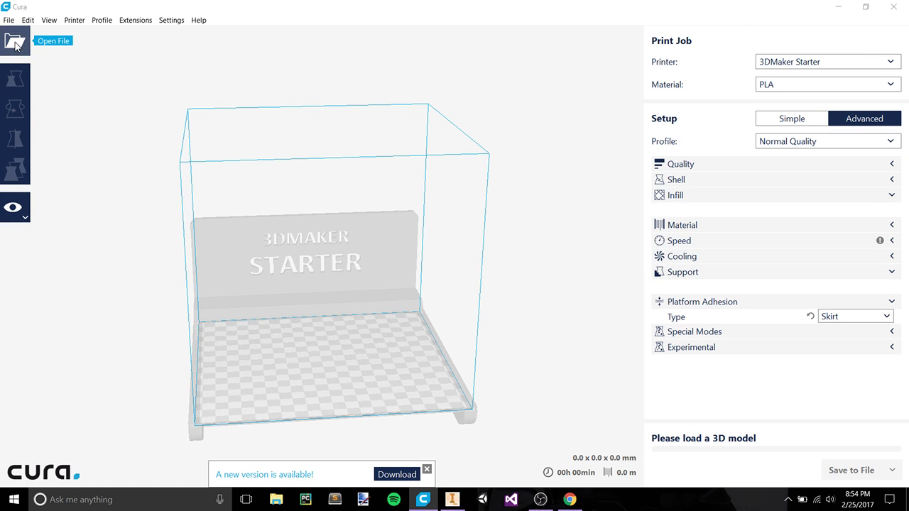
{"action": "left_click", "coordinate": [20, 47]}
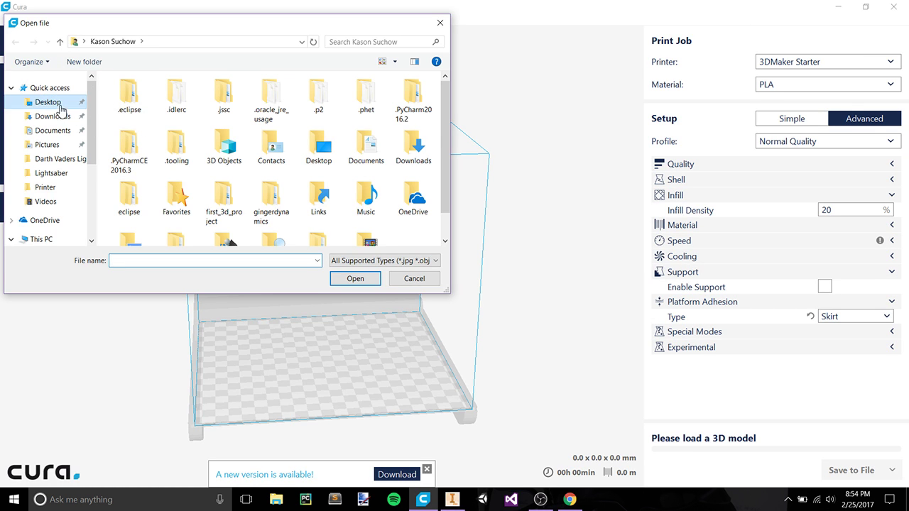
{"action": "left_click", "coordinate": [56, 104]}
{"action": "double_click", "coordinate": [203, 111]}
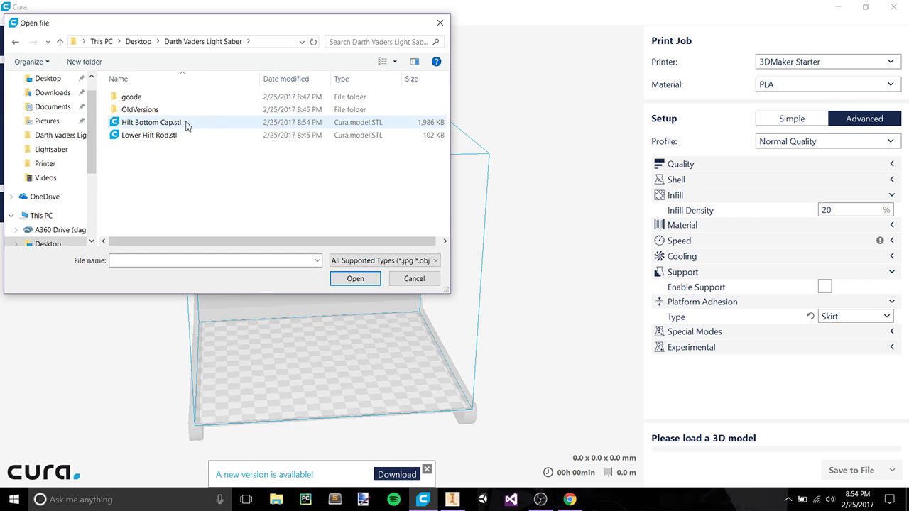
{"action": "left_click", "coordinate": [161, 136]}
{"action": "left_click", "coordinate": [158, 123]}
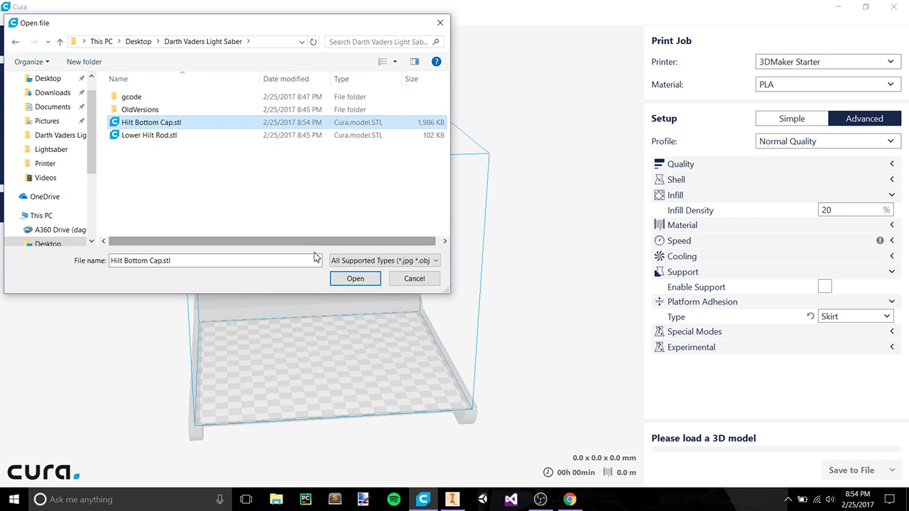
{"action": "left_click", "coordinate": [343, 281]}
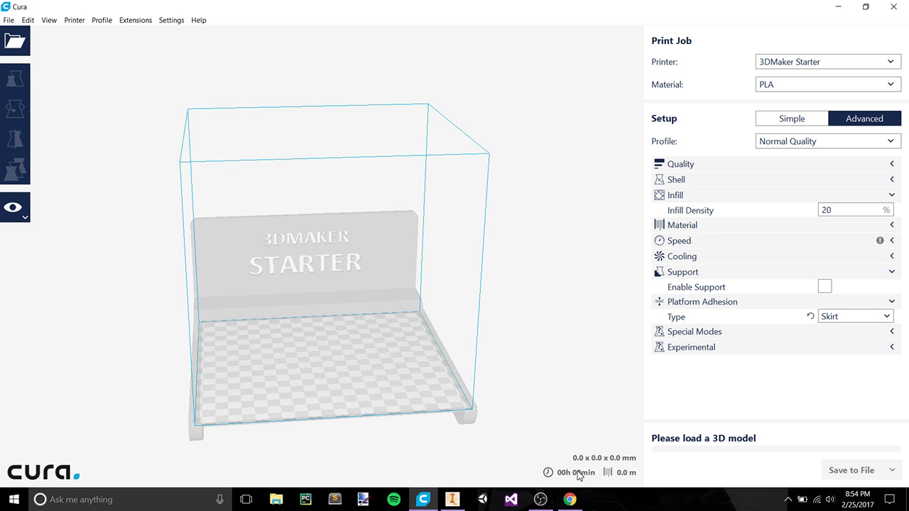
Switch back to Inventor and set the length units in the part's document settings to millimeter.
{"action": "left_click", "coordinate": [451, 500]}
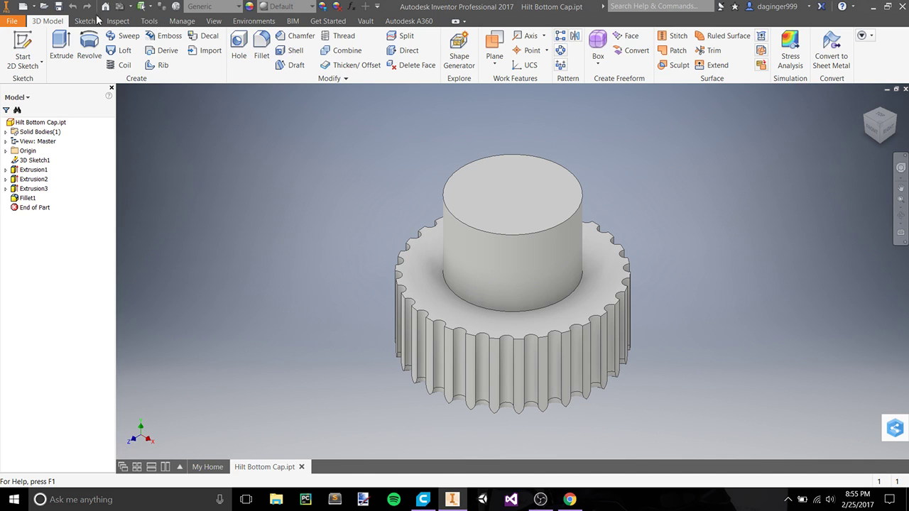
{"action": "left_click", "coordinate": [148, 21]}
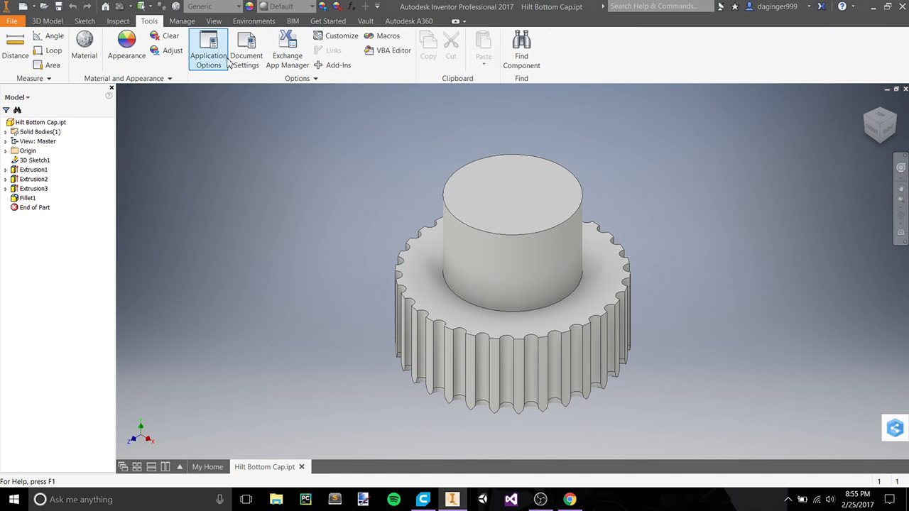
{"action": "left_click", "coordinate": [246, 59]}
{"action": "left_click", "coordinate": [335, 95]}
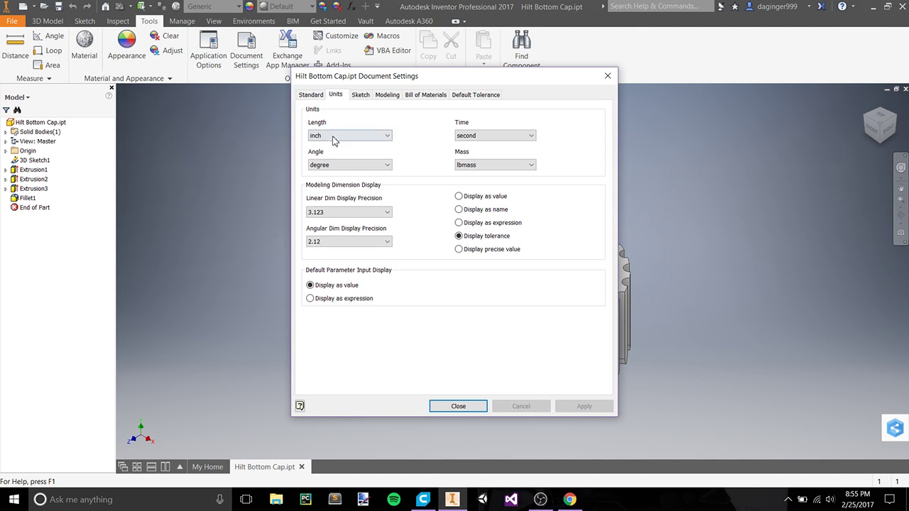
{"action": "left_click", "coordinate": [335, 137]}
{"action": "left_click", "coordinate": [340, 173]}
{"action": "left_click", "coordinate": [583, 407]}
{"action": "left_click", "coordinate": [458, 406]}
Check the upper cylinder's diameter in millimetres with a trial circle in a new sketch on its top face.
{"action": "left_click", "coordinate": [518, 211]}
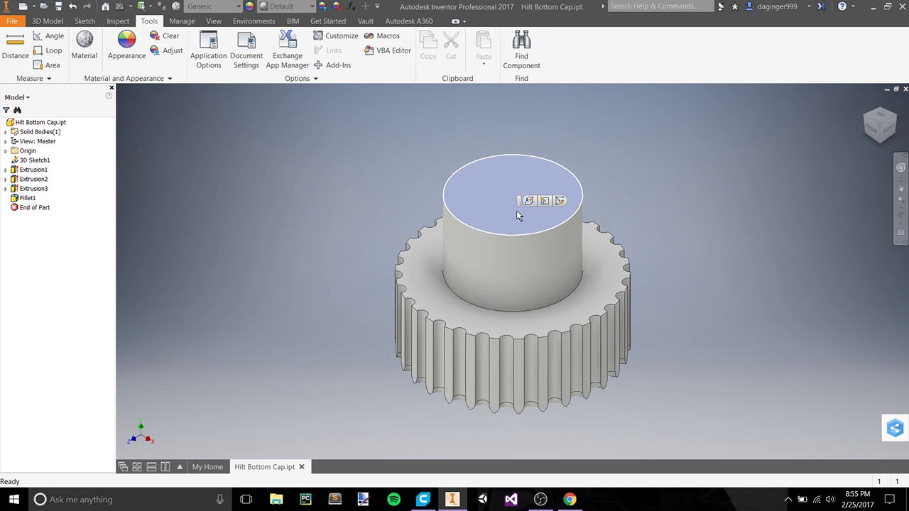
{"action": "right_click", "coordinate": [482, 191]}
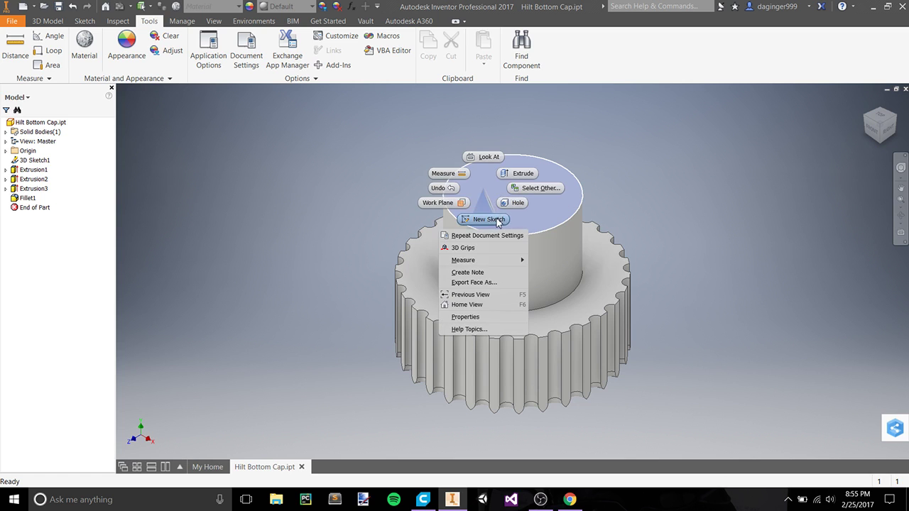
{"action": "left_click", "coordinate": [480, 156]}
{"action": "key", "text": "s"}
{"action": "left_click", "coordinate": [88, 48]}
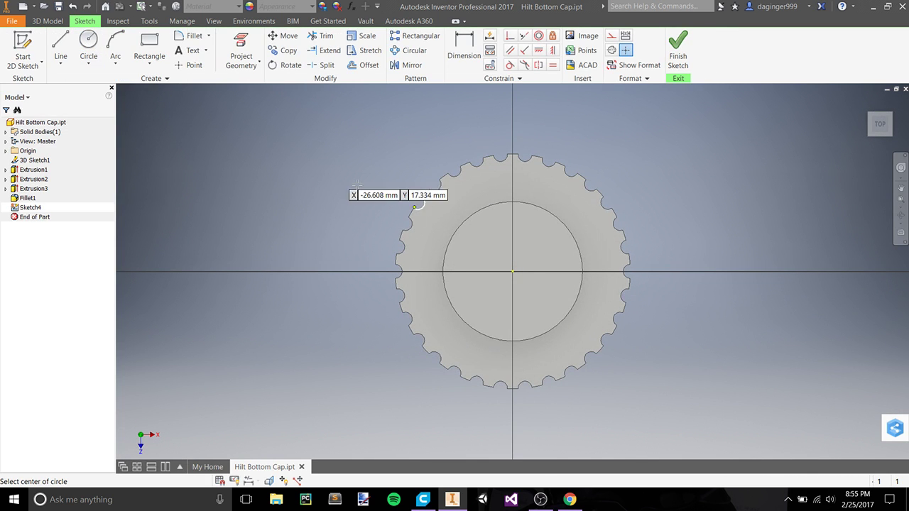
{"action": "left_click", "coordinate": [513, 271]}
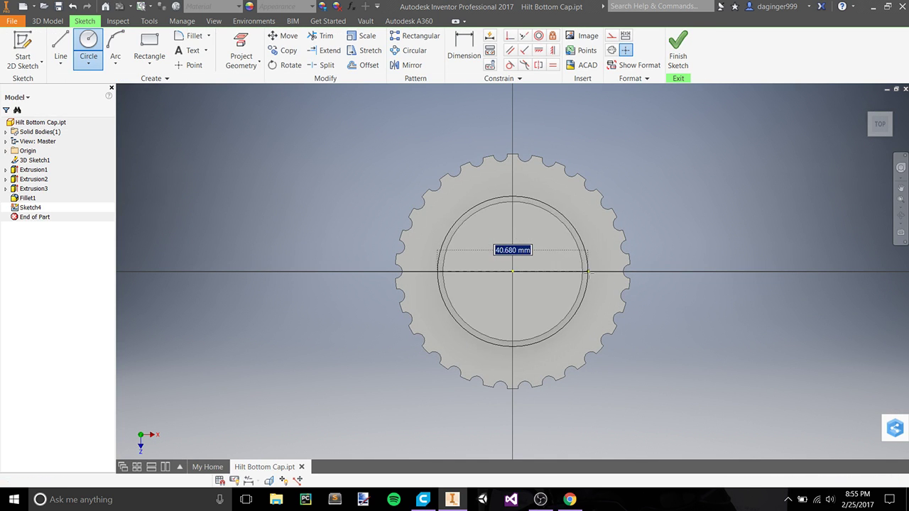
{"action": "left_click", "coordinate": [583, 272]}
{"action": "key", "text": "Escape"}
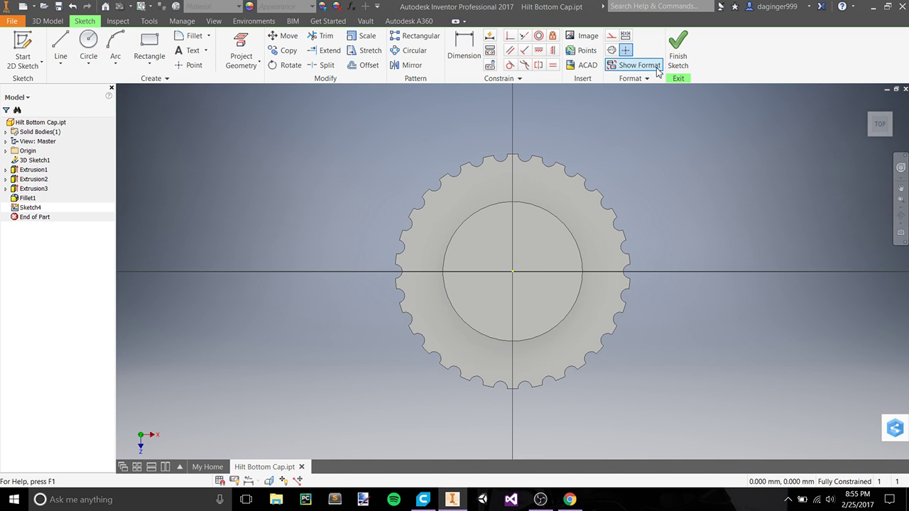
{"action": "left_click", "coordinate": [678, 49]}
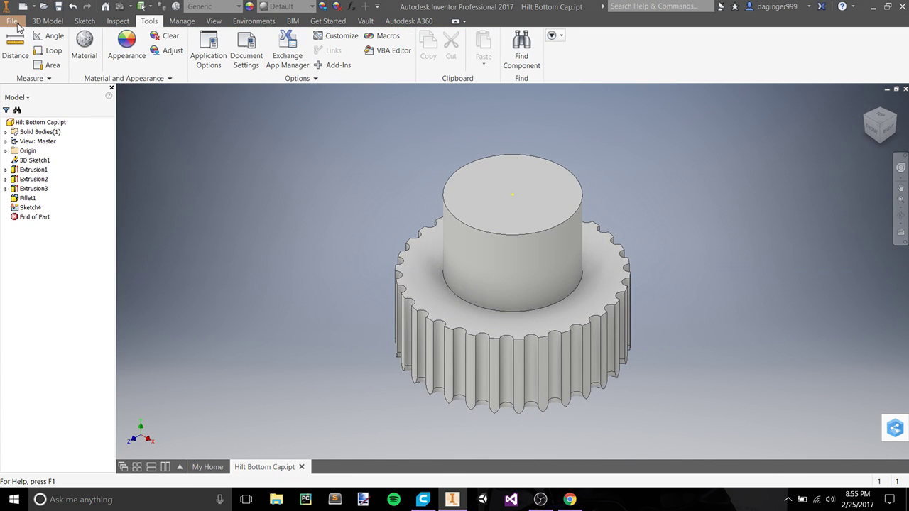
Save the part and export it again over Hilt Bottom Cap.stl with the STL units set to millimeter.
{"action": "left_click", "coordinate": [11, 20]}
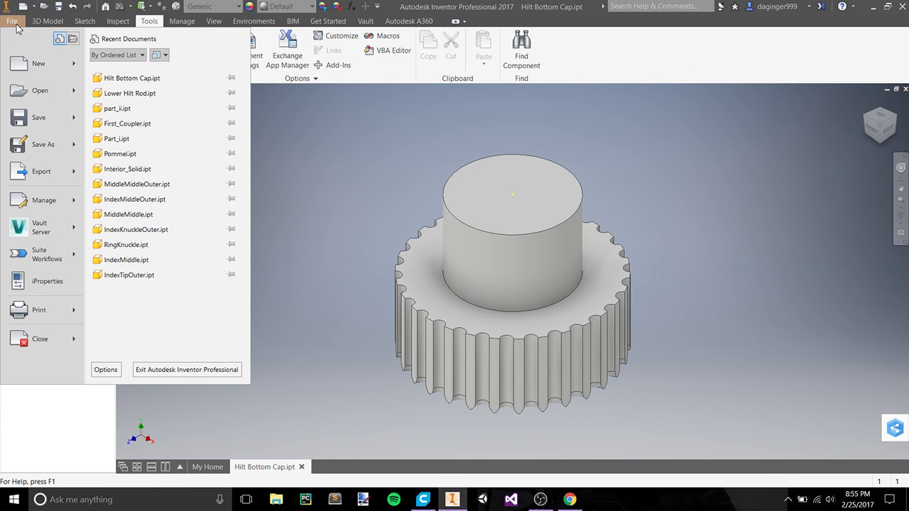
{"action": "left_click", "coordinate": [41, 119]}
{"action": "left_click", "coordinate": [11, 21]}
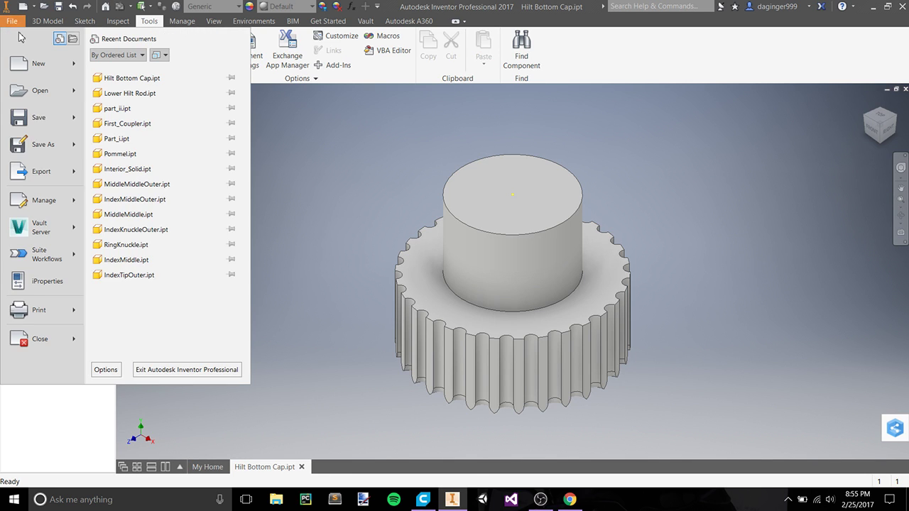
{"action": "mouse_move", "coordinate": [43, 171]}
{"action": "left_click", "coordinate": [115, 178]}
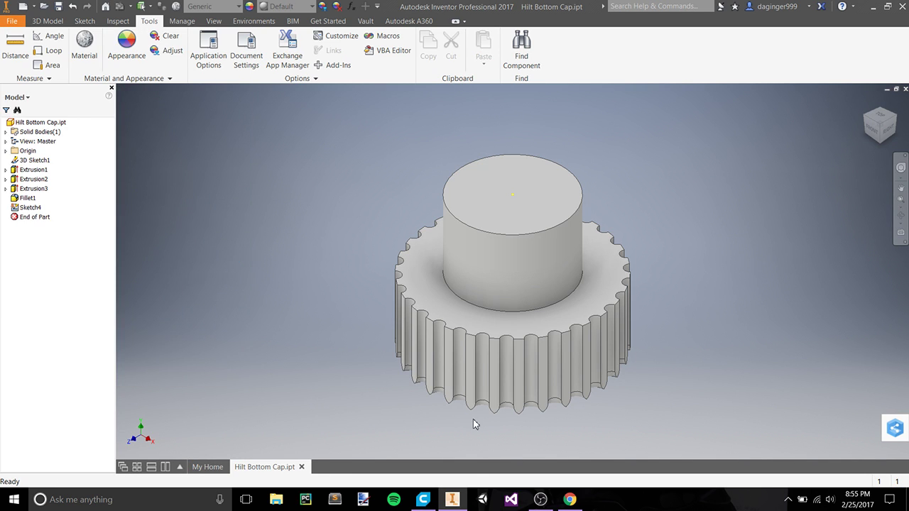
{"action": "left_click", "coordinate": [500, 348]}
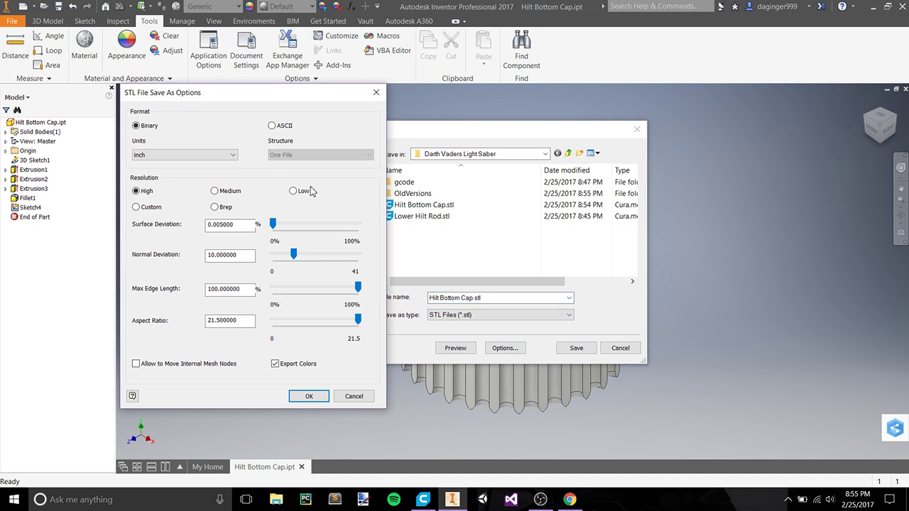
{"action": "left_click", "coordinate": [171, 155]}
{"action": "left_click", "coordinate": [171, 196]}
{"action": "left_click", "coordinate": [304, 394]}
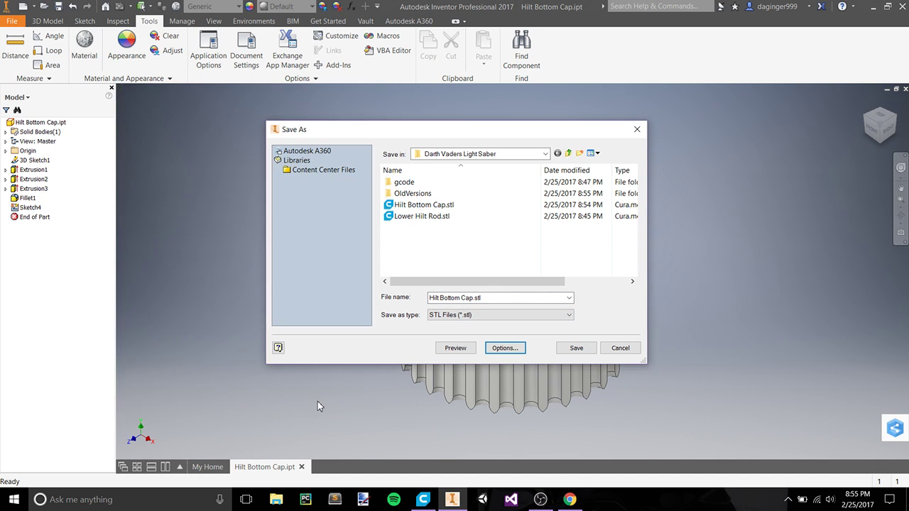
{"action": "left_click", "coordinate": [584, 353]}
{"action": "left_click", "coordinate": [482, 250]}
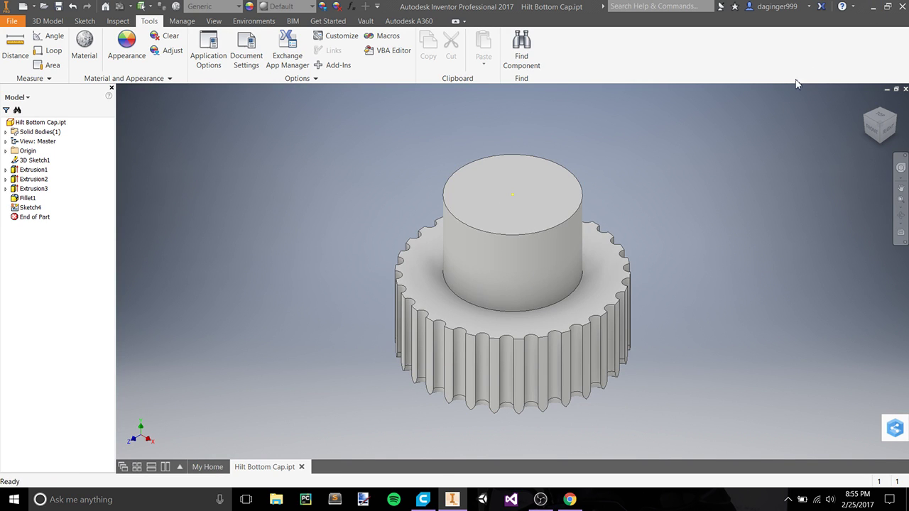
Switch to Cura and open the re-exported Hilt Bottom Cap.stl on the build plate.
{"action": "left_click", "coordinate": [423, 499]}
{"action": "left_click", "coordinate": [12, 41]}
{"action": "left_click", "coordinate": [151, 123]}
{"action": "left_click", "coordinate": [362, 281]}
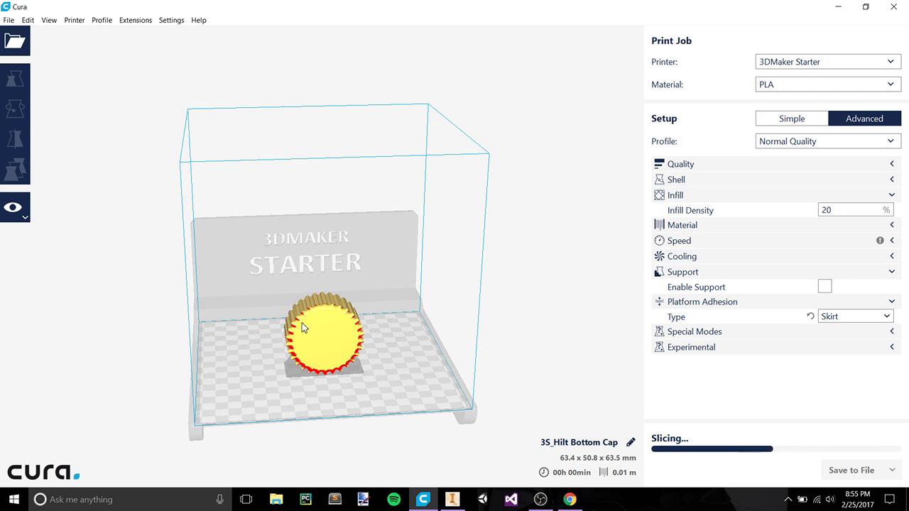
Rotate the cap by 90° so its wide grooved disc lies flat on the build plate with the cylinder pointing up.
{"action": "left_click", "coordinate": [303, 327]}
{"action": "left_click", "coordinate": [15, 108]}
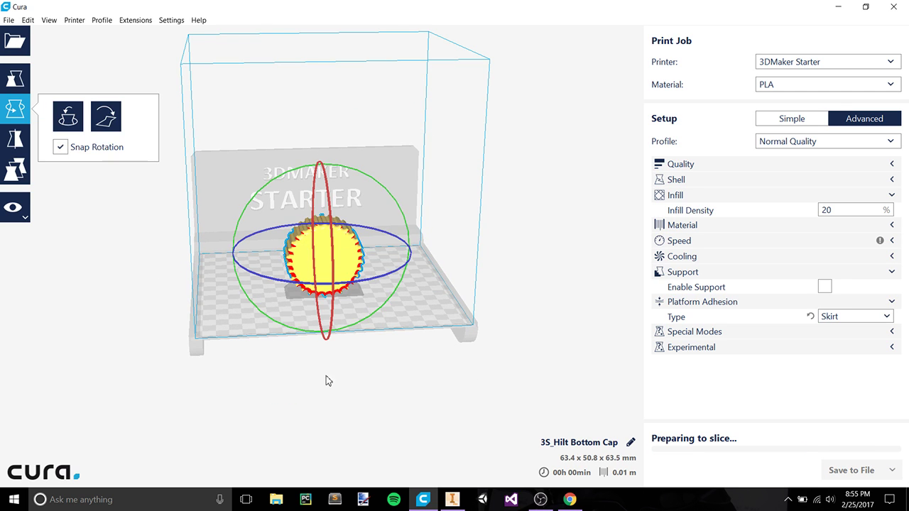
{"action": "right_click_drag", "start_coordinate": [326, 382], "coordinate": [407, 390]}
{"action": "left_click_drag", "start_coordinate": [387, 212], "coordinate": [357, 336]}
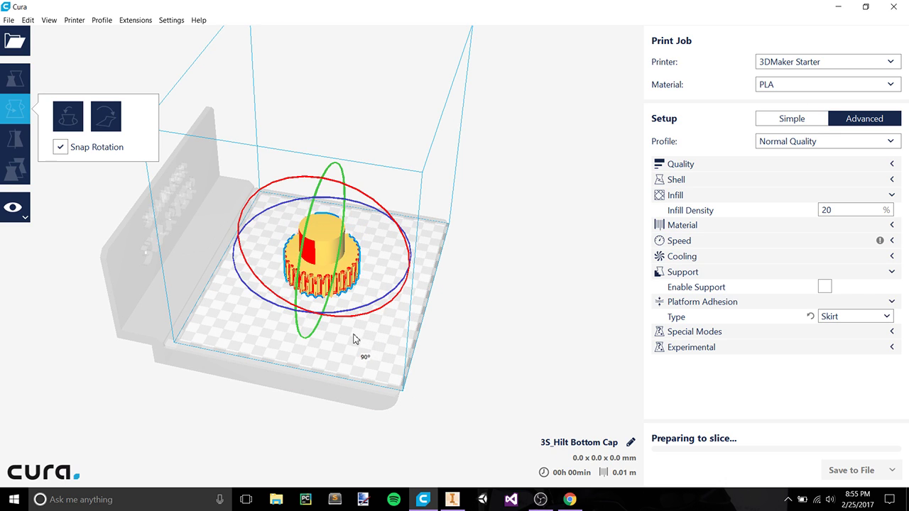
{"action": "left_click", "coordinate": [478, 369]}
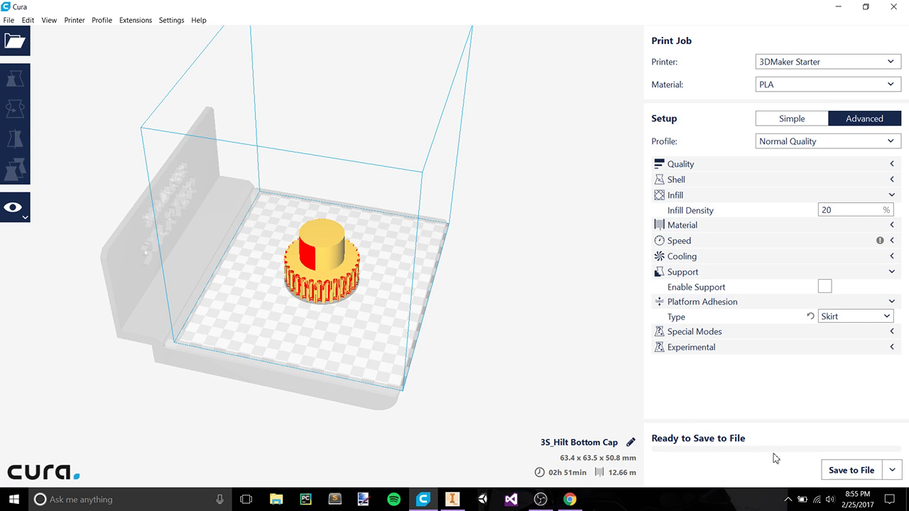
Save the sliced cap as 3S_Hilt Bottom Cap.gcode in the gcode folder inside Darth Vaders Light Saber.
{"action": "left_click", "coordinate": [846, 474]}
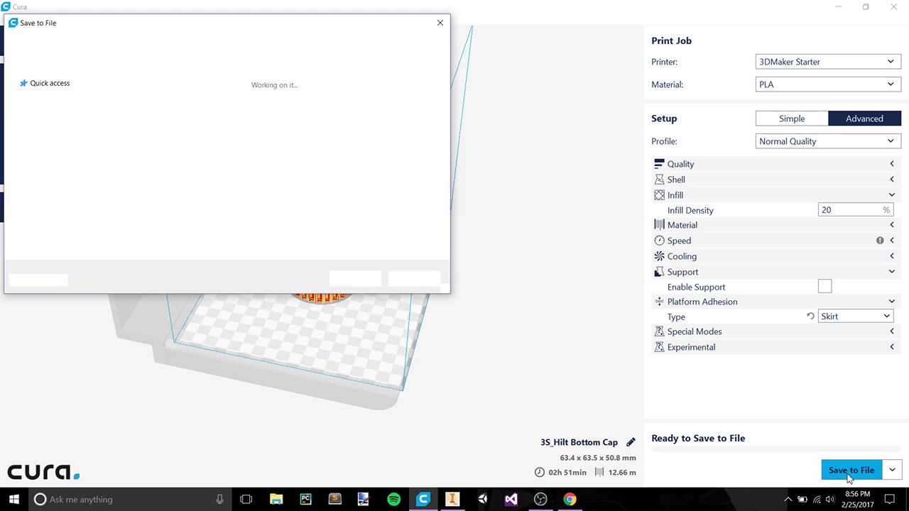
{"action": "left_click", "coordinate": [48, 102]}
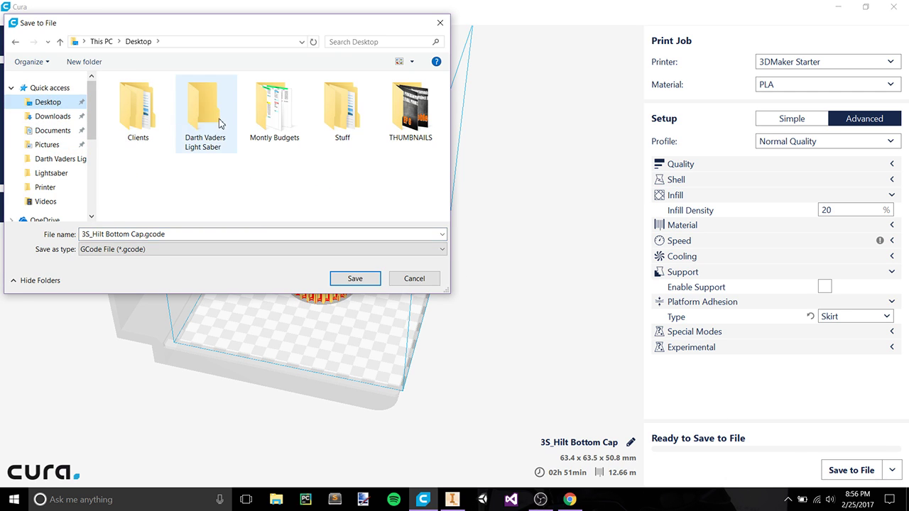
{"action": "double_click", "coordinate": [201, 120]}
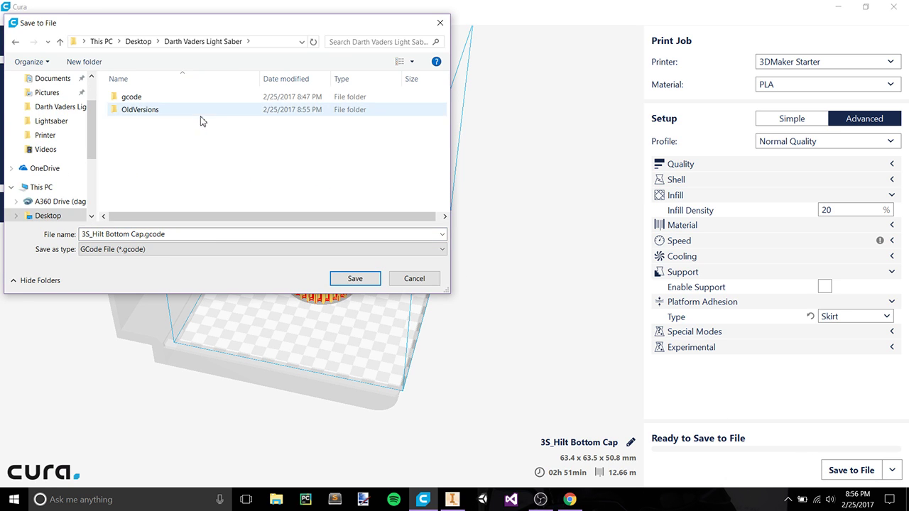
{"action": "double_click", "coordinate": [134, 97]}
{"action": "left_click", "coordinate": [354, 279]}
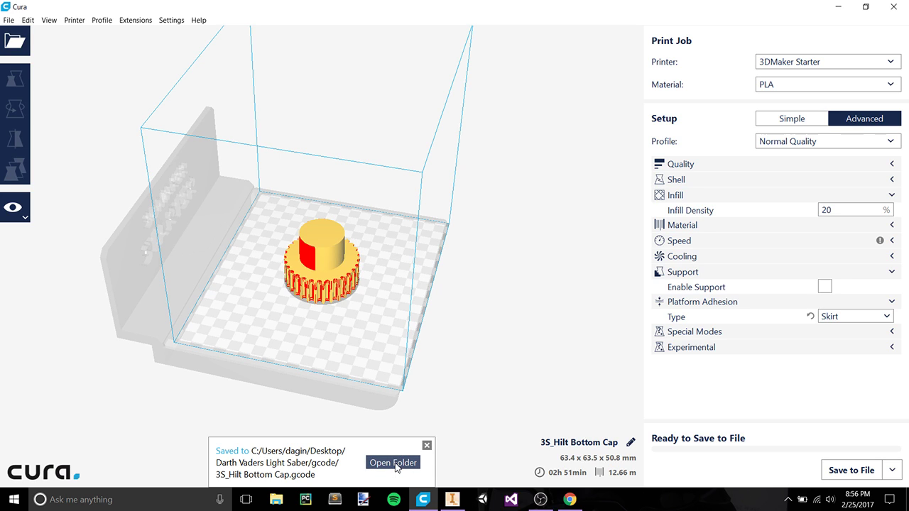
{"action": "left_click", "coordinate": [427, 445]}
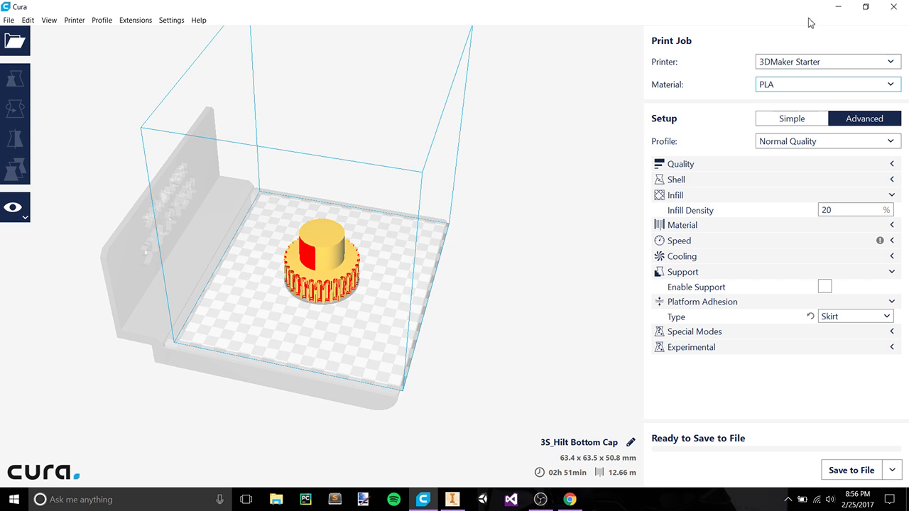
Switch to Chrome and examine the lower hilt in the Darth Vader Lightsaber (ANH) reference image, then return to Inventor.
{"action": "left_click", "coordinate": [838, 6]}
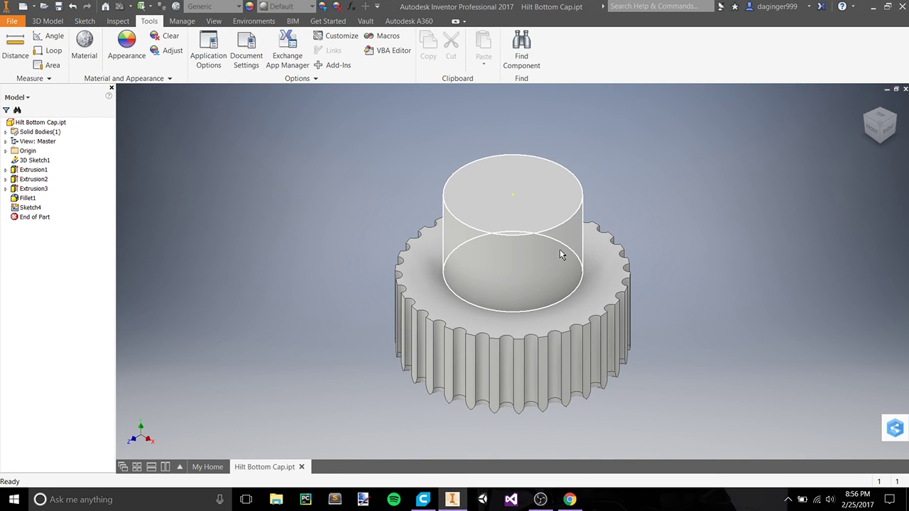
{"action": "mouse_move", "coordinate": [560, 250]}
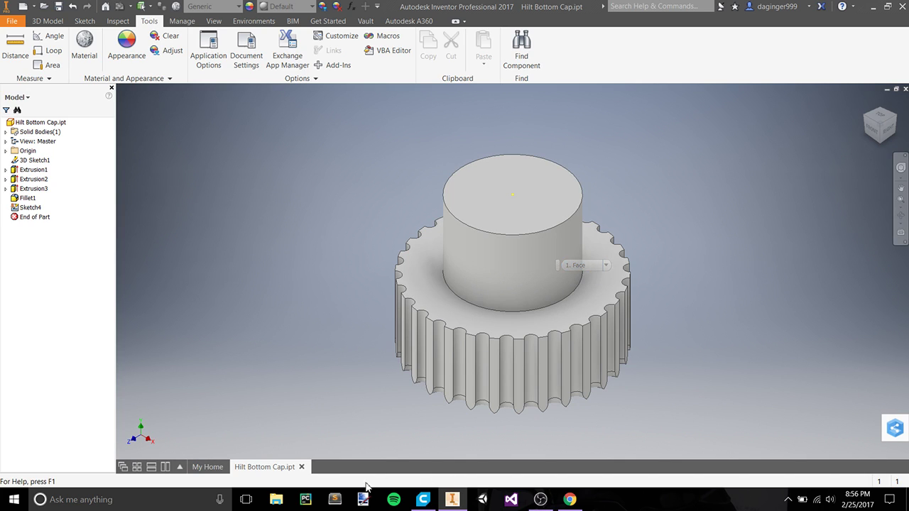
{"action": "left_click", "coordinate": [572, 500]}
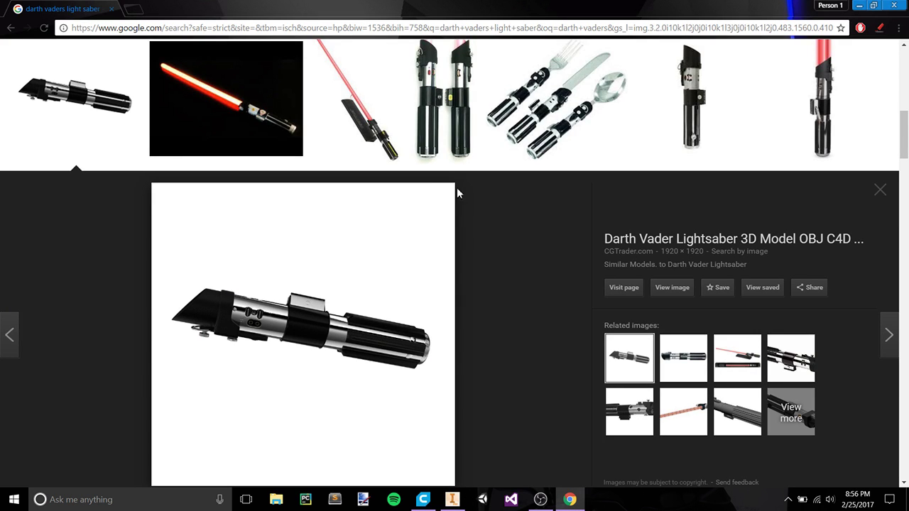
{"action": "left_click", "coordinate": [433, 140]}
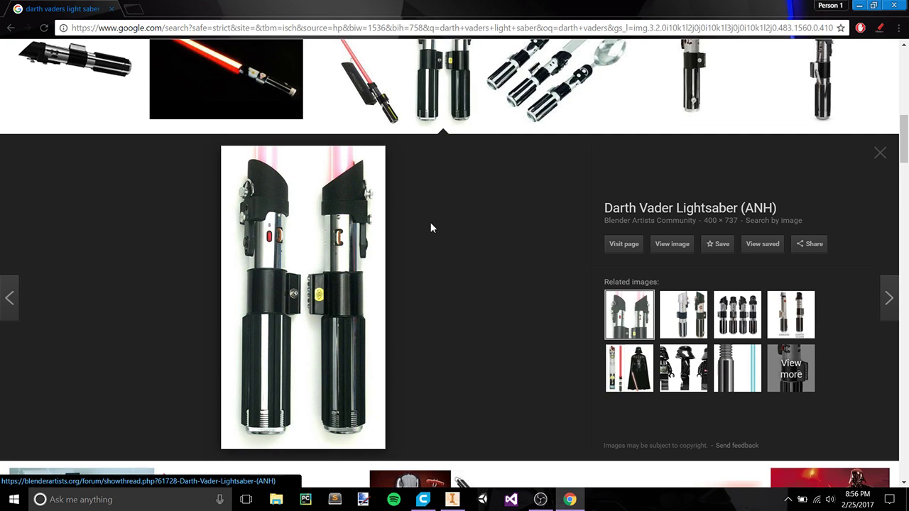
{"action": "key", "text": "alt+Tab"}
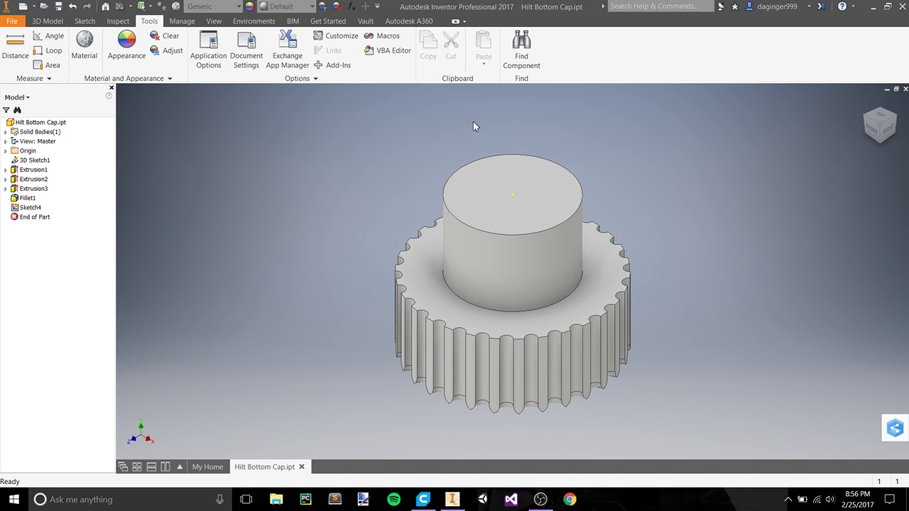
Dismiss the open file commands and minimize Inventor to the desktop.
{"action": "left_click", "coordinate": [11, 22]}
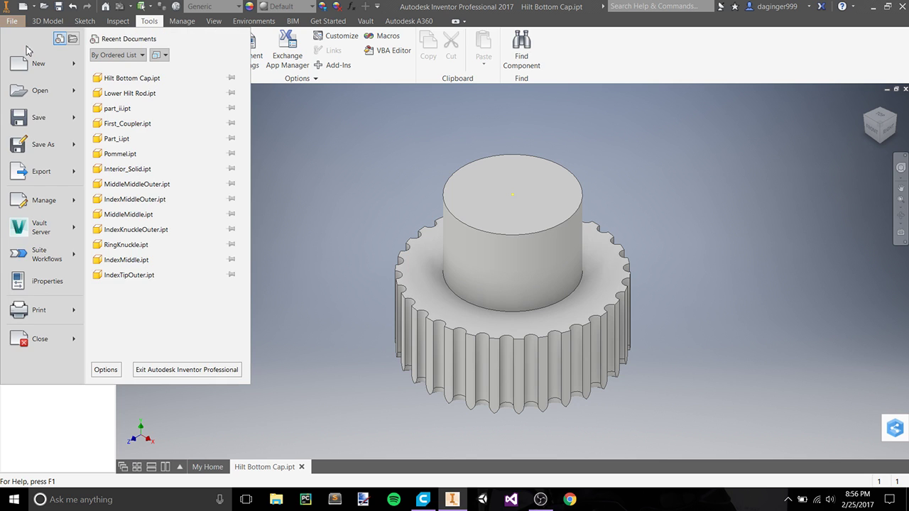
{"action": "left_click", "coordinate": [340, 134]}
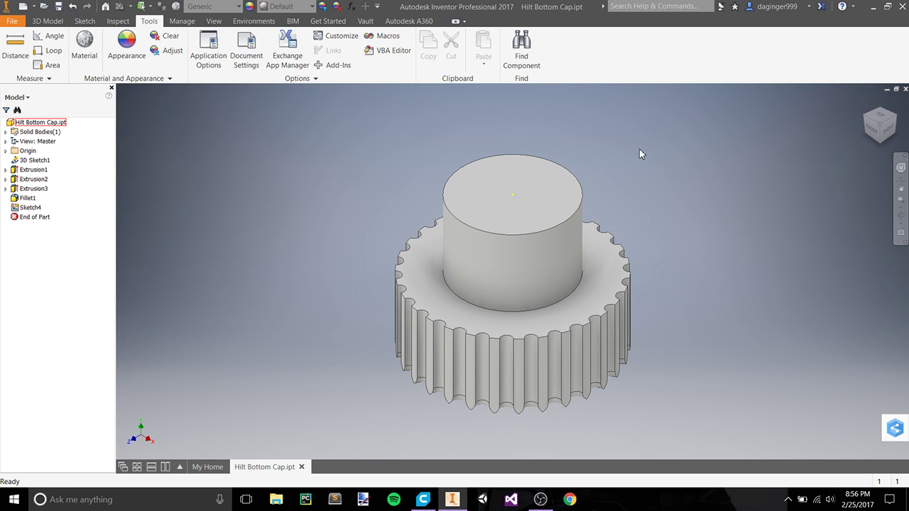
{"action": "left_click", "coordinate": [872, 7]}
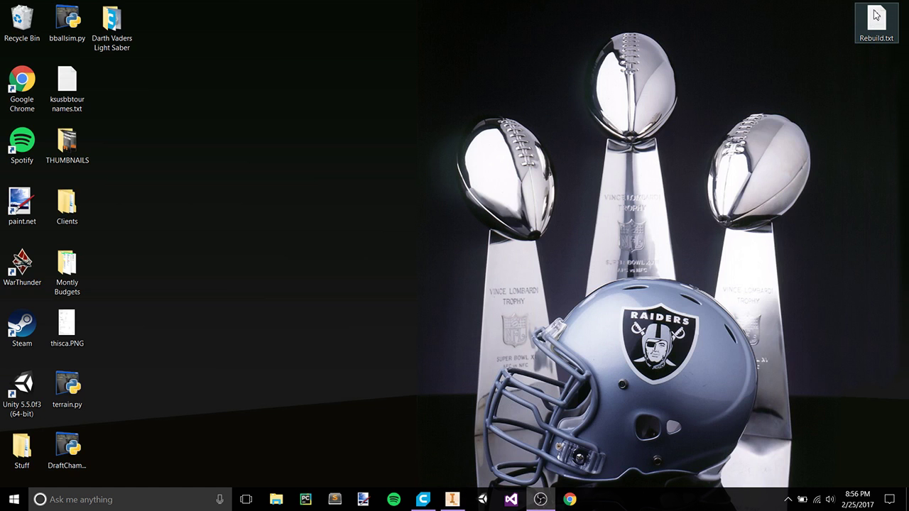